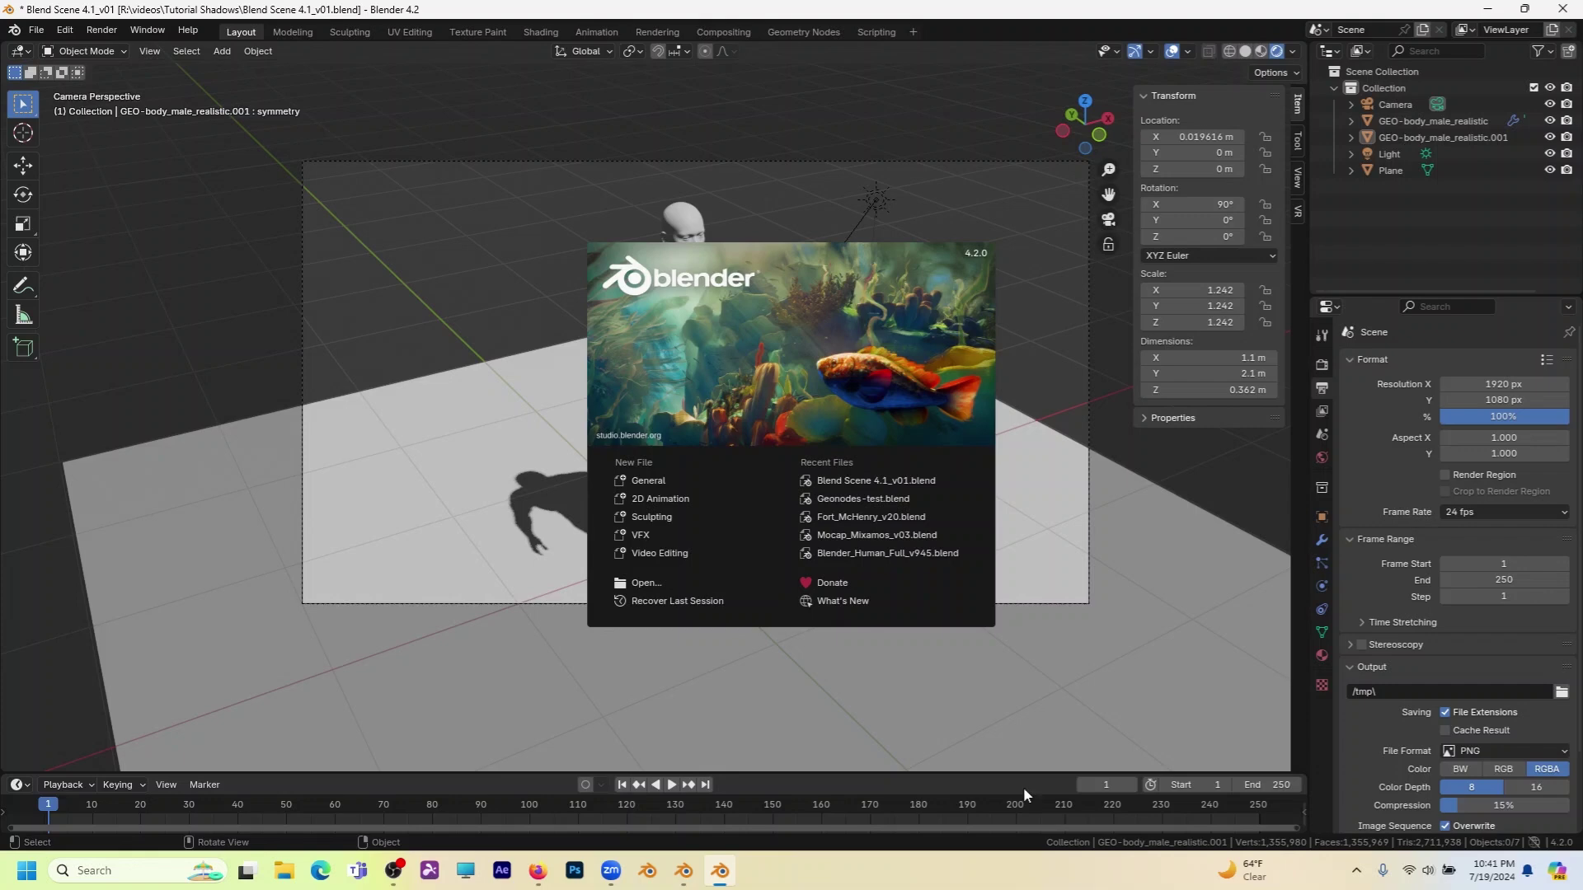
Dismiss the splash screen, select the sun light in the scene and display its light settings.
{"action": "left_click", "coordinate": [441, 297]}
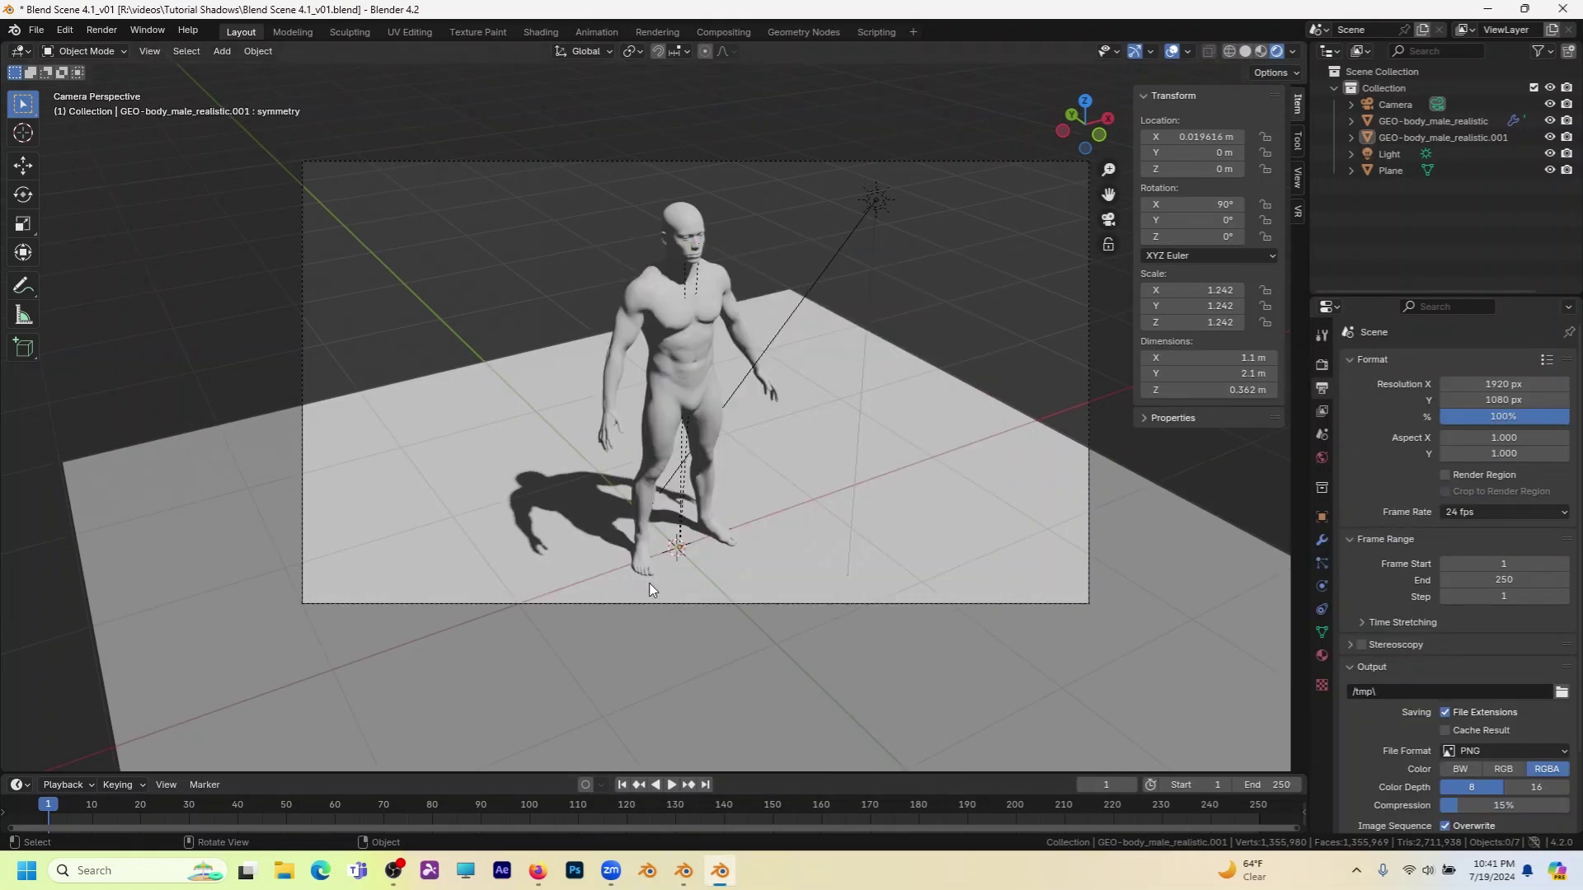
{"action": "left_click", "coordinate": [875, 213]}
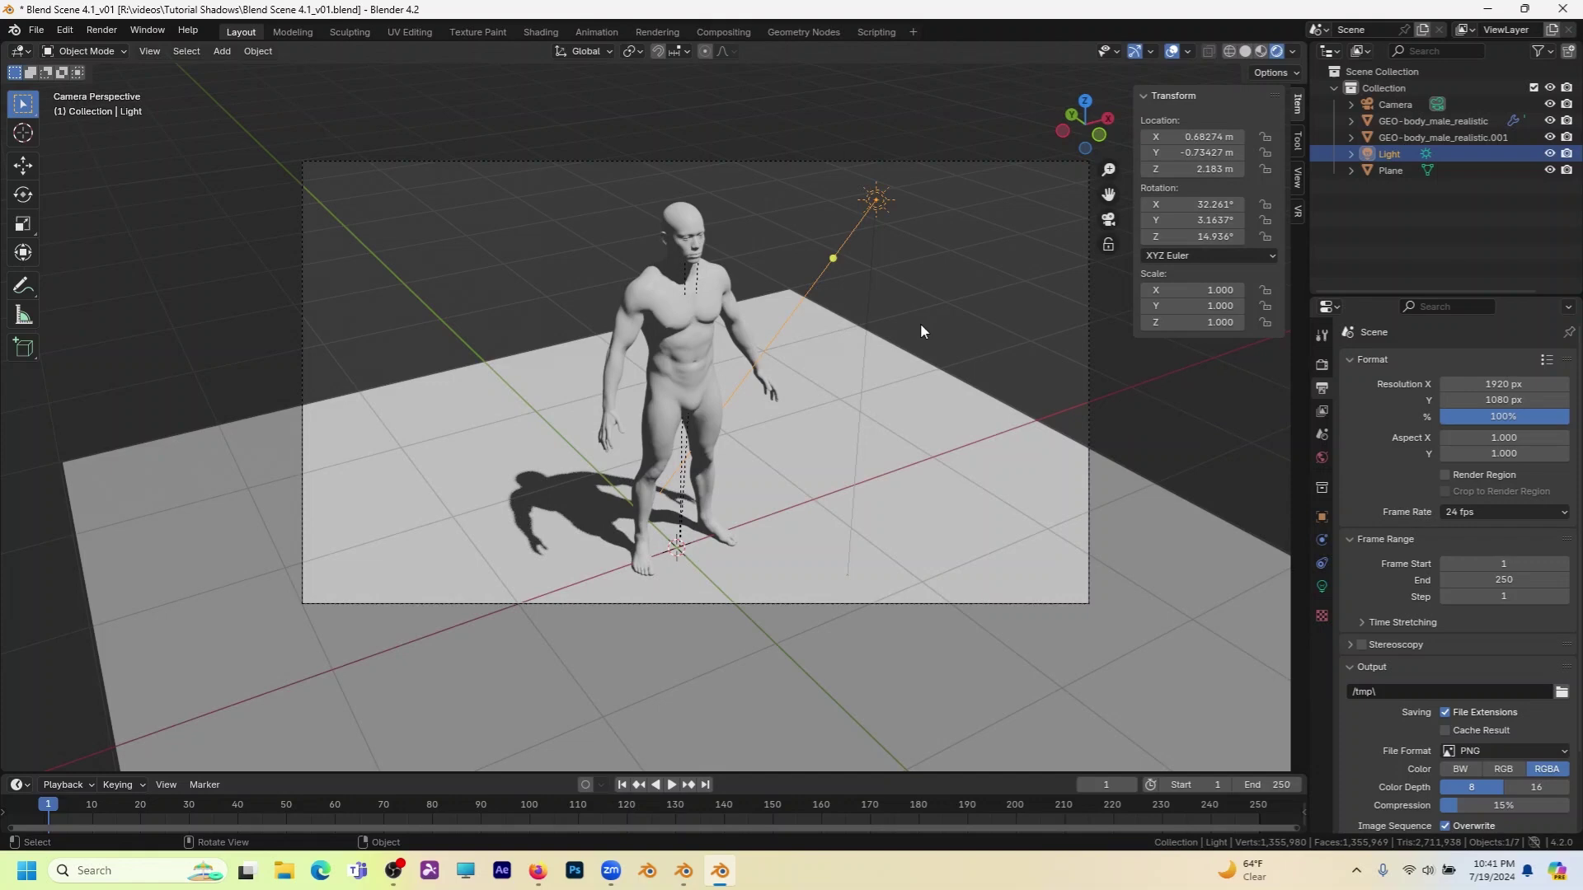
{"action": "left_click", "coordinate": [1323, 585]}
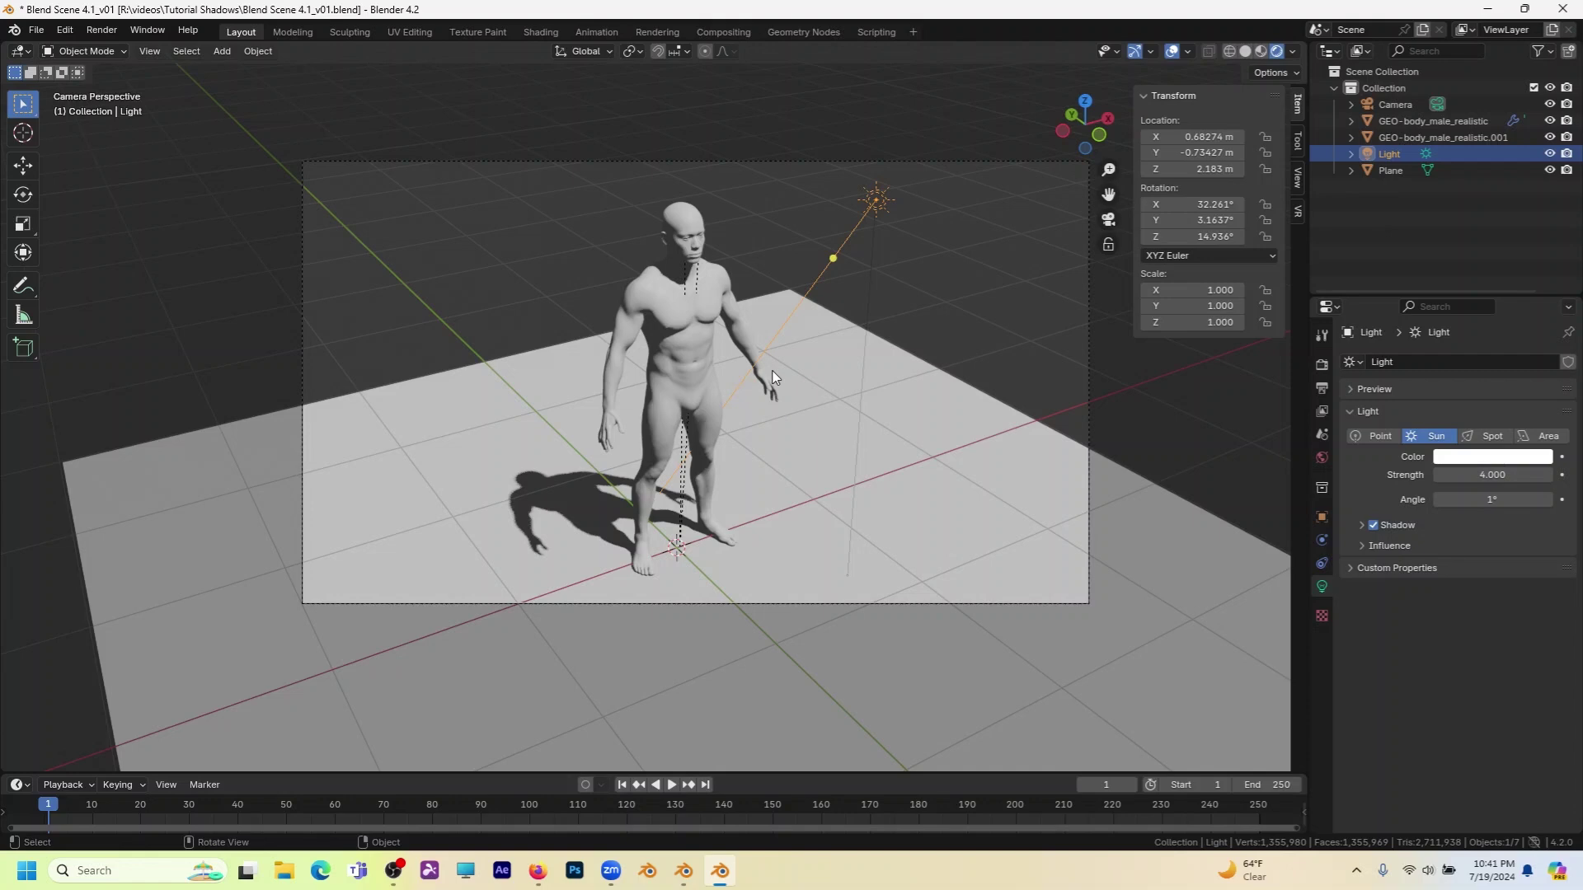
Switch to the Blender 4.1 window, dismiss its splash screen and examine the figure's shadow on the plane.
{"action": "left_click", "coordinate": [683, 871]}
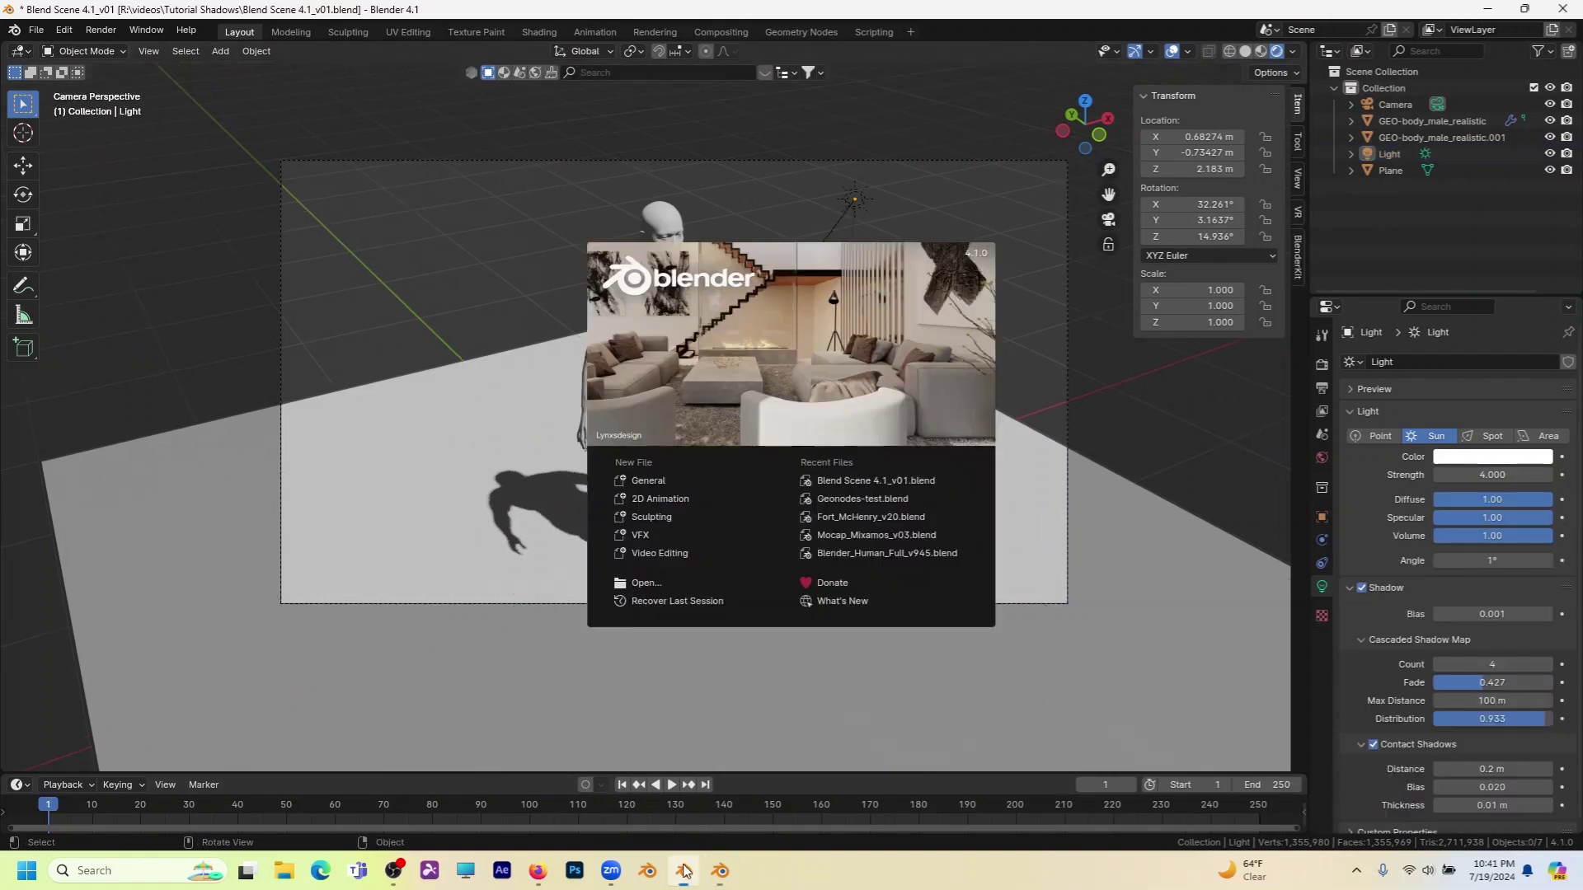
{"action": "left_click", "coordinate": [398, 329]}
{"action": "middle_click_drag", "start_coordinate": [742, 502], "coordinate": [739, 453]}
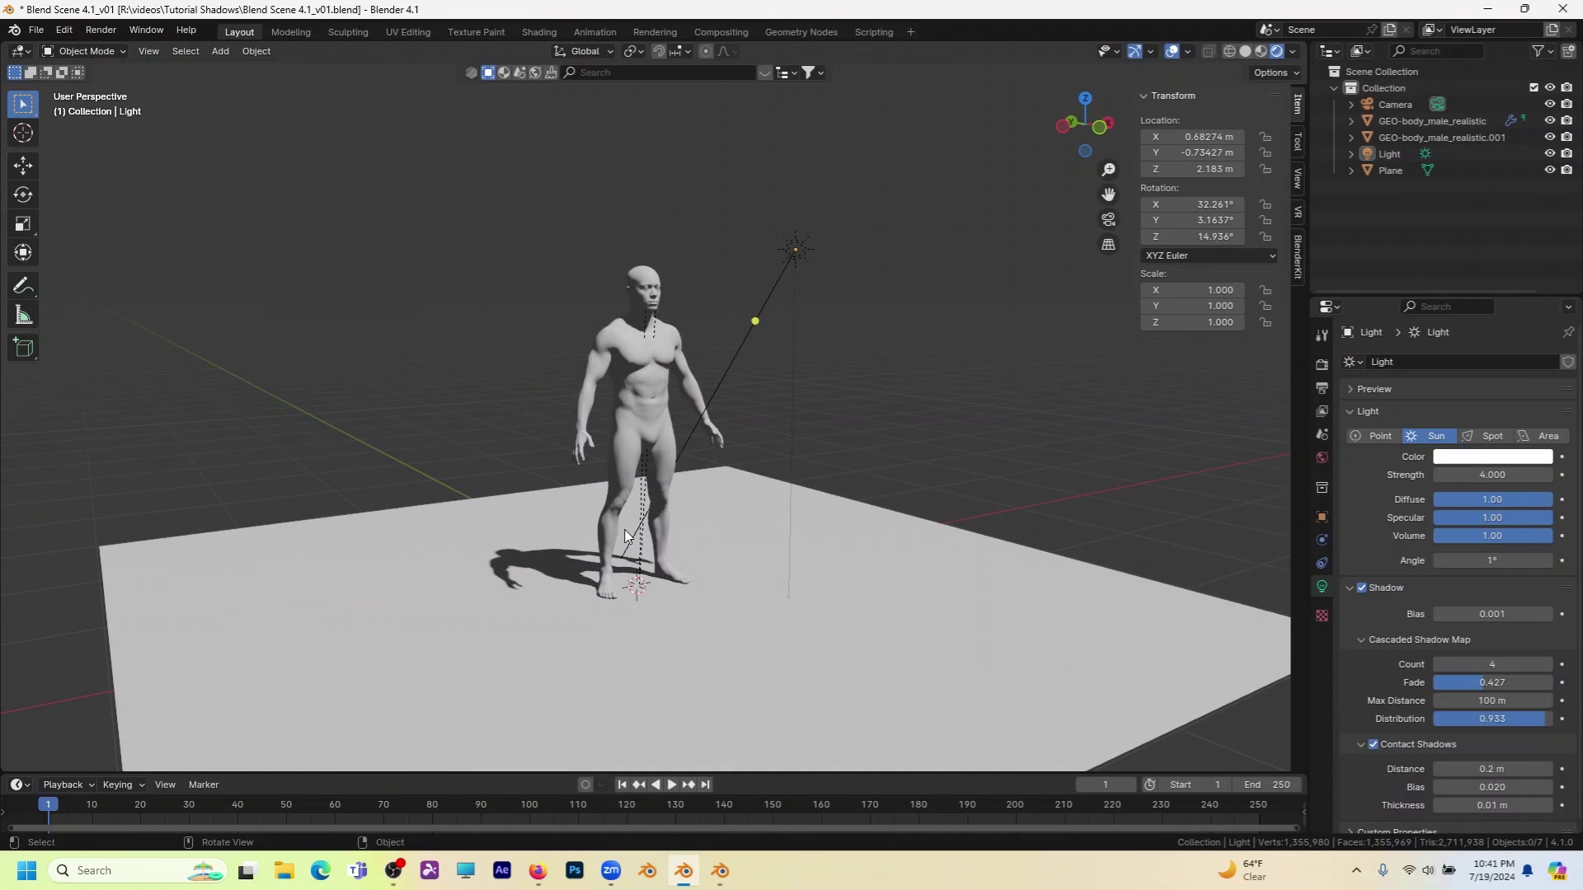
{"action": "scroll", "coordinate": [644, 507], "scroll_direction": "up", "scroll_amount": 4}
{"action": "middle_click_drag", "start_coordinate": [644, 507], "coordinate": [561, 478]}
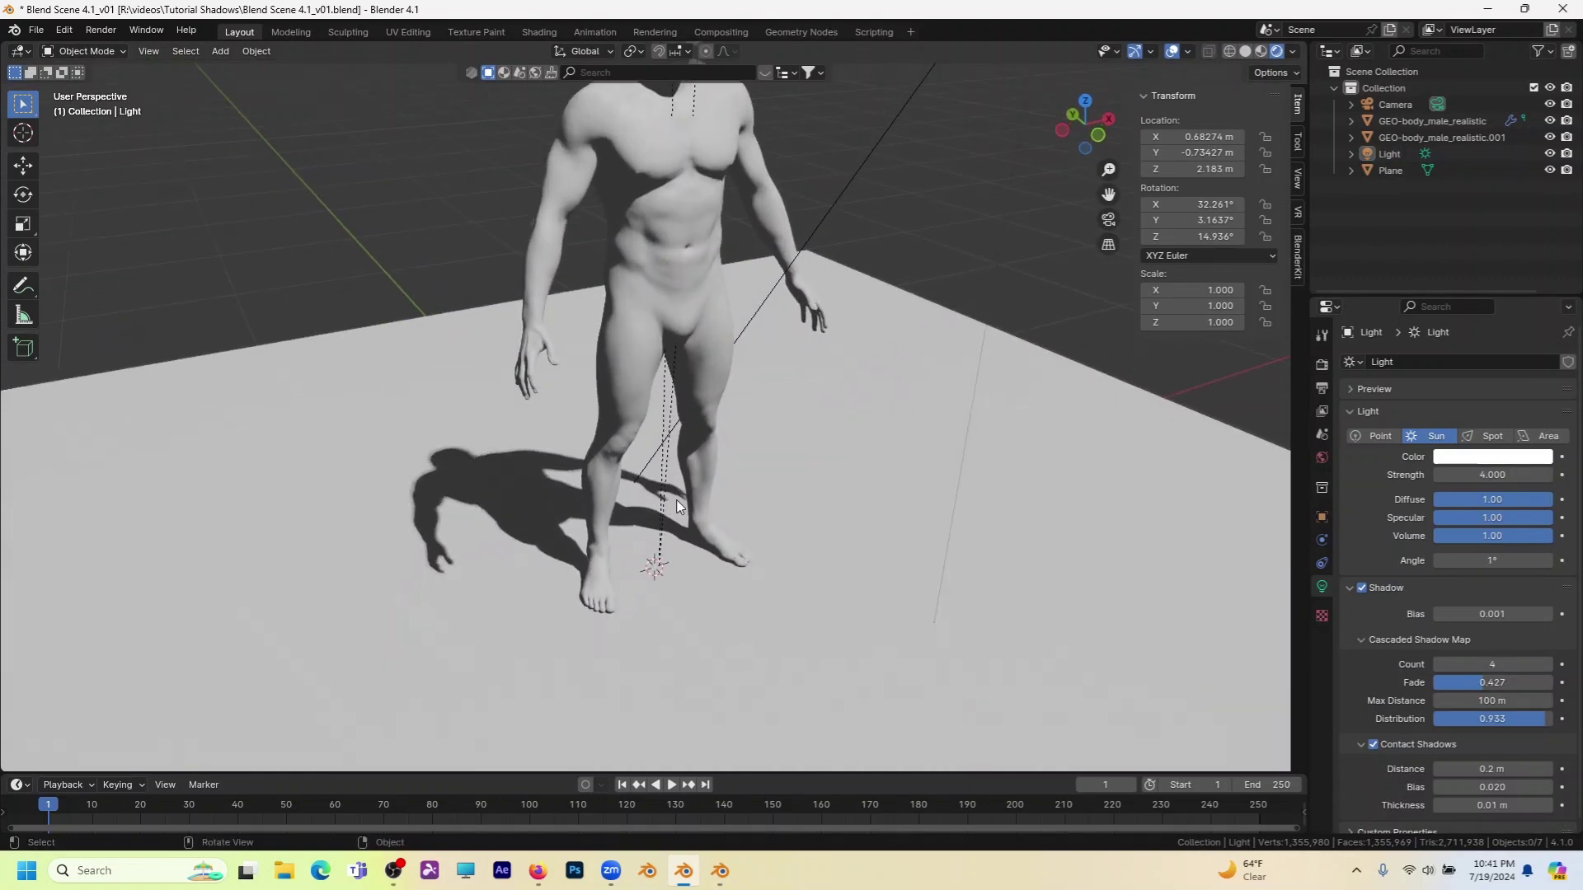
{"action": "middle_click_drag", "start_coordinate": [773, 507], "coordinate": [1130, 678]}
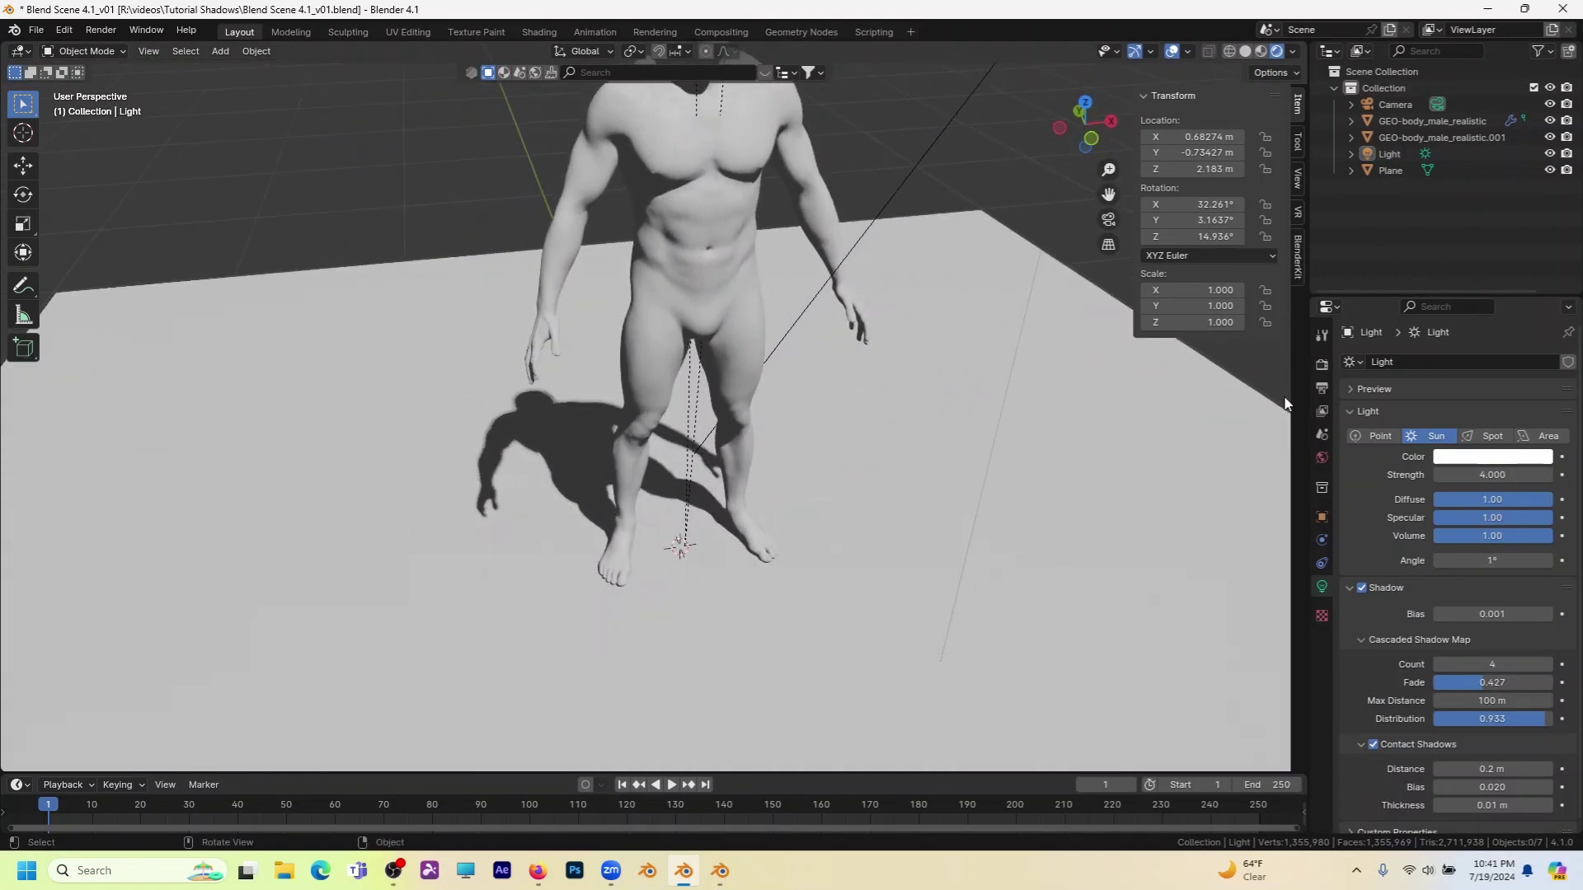
Review the Shadows section of the render settings and the sun light's own shadow settings.
{"action": "left_click", "coordinate": [1321, 364]}
{"action": "scroll", "coordinate": [1475, 628], "scroll_direction": "down", "scroll_amount": 2}
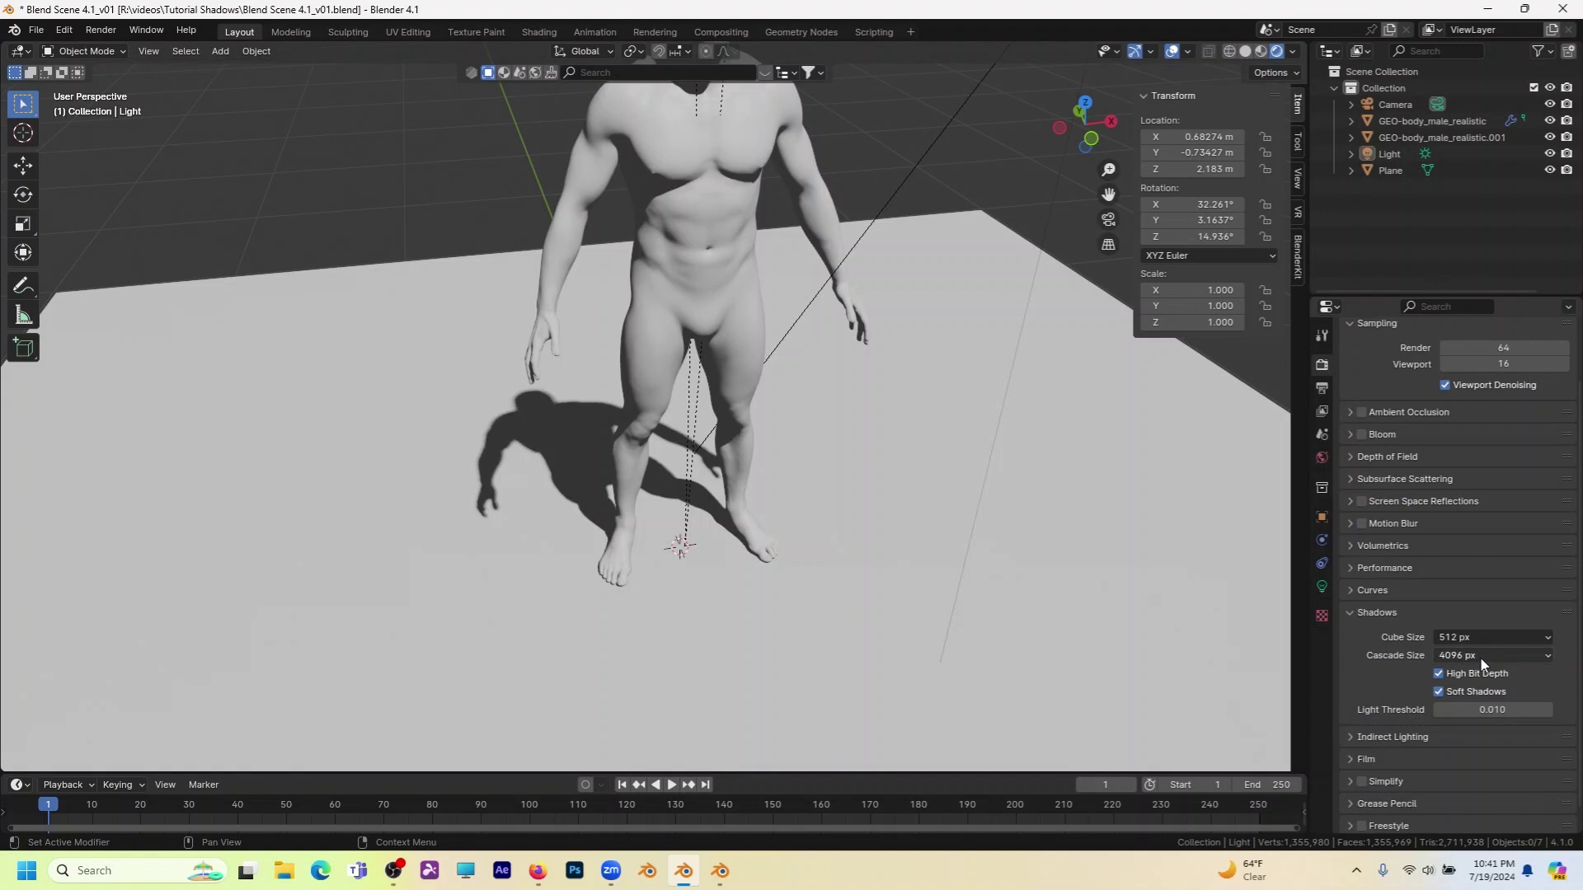
{"action": "left_click", "coordinate": [1321, 588]}
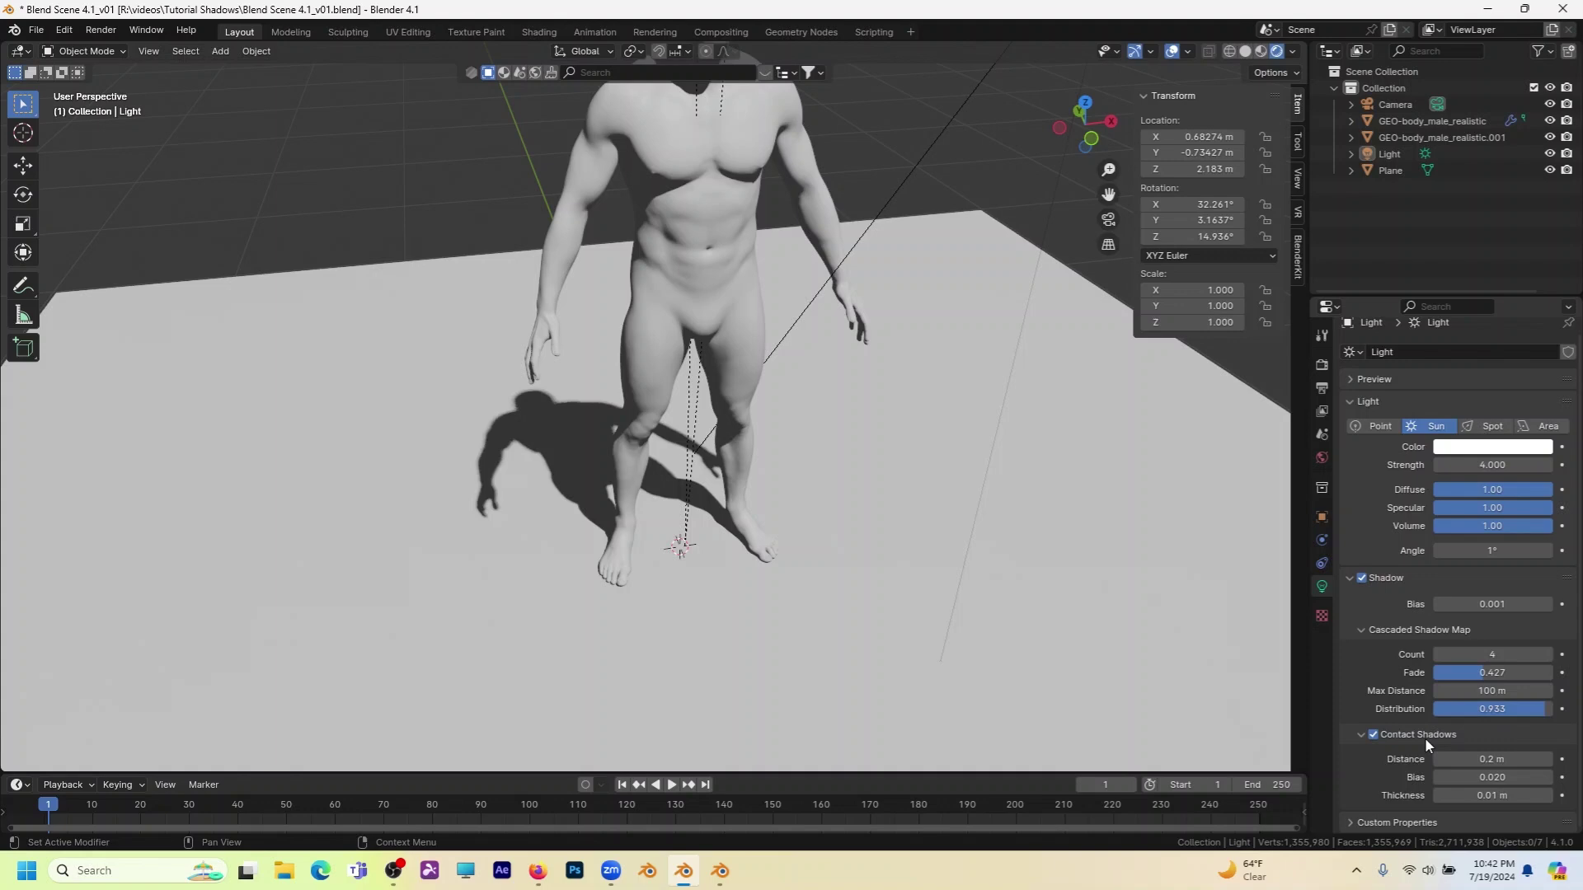
Inspect the edge of the figure's cast shadow on the plane up close.
{"action": "middle_click_drag", "start_coordinate": [958, 483], "coordinate": [734, 515]}
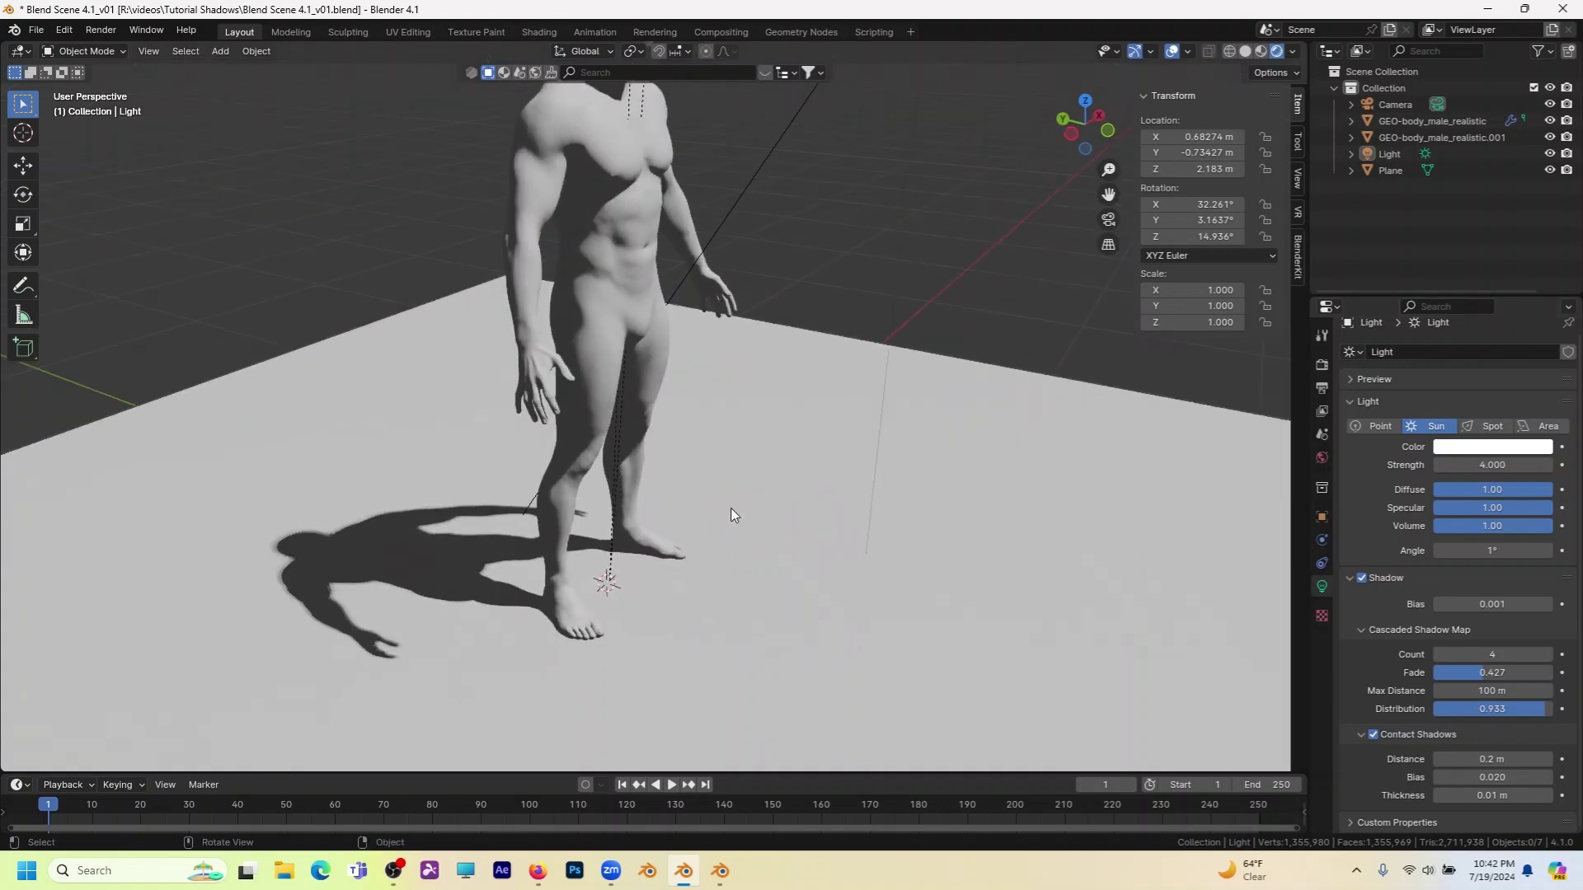
{"action": "scroll", "coordinate": [269, 638], "scroll_direction": "up", "scroll_amount": 8}
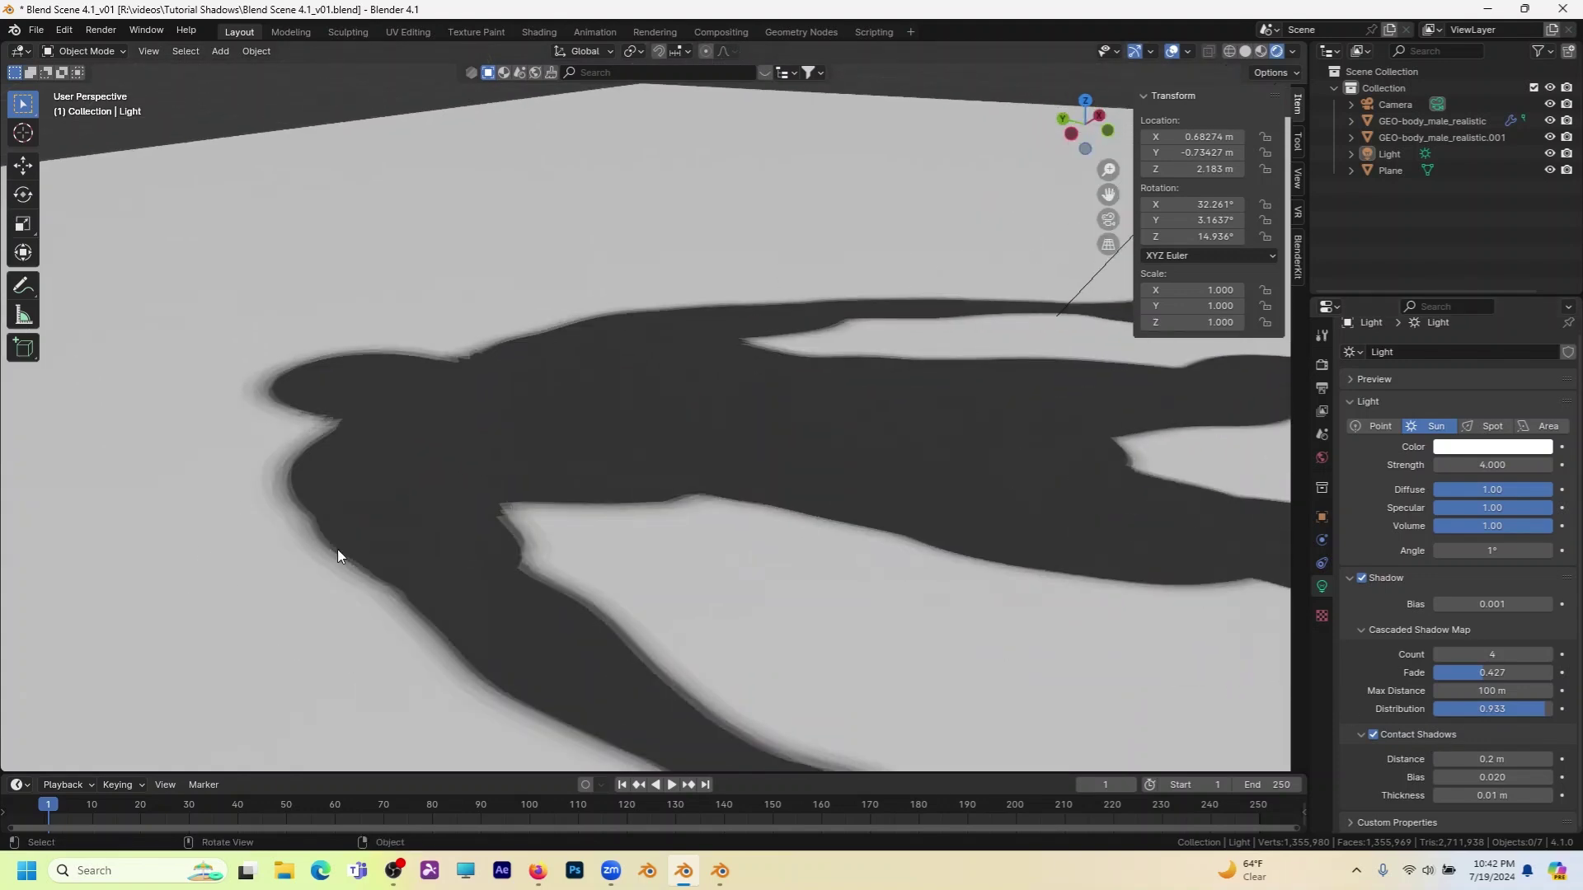
{"action": "scroll", "coordinate": [338, 549], "scroll_direction": "down", "scroll_amount": 10}
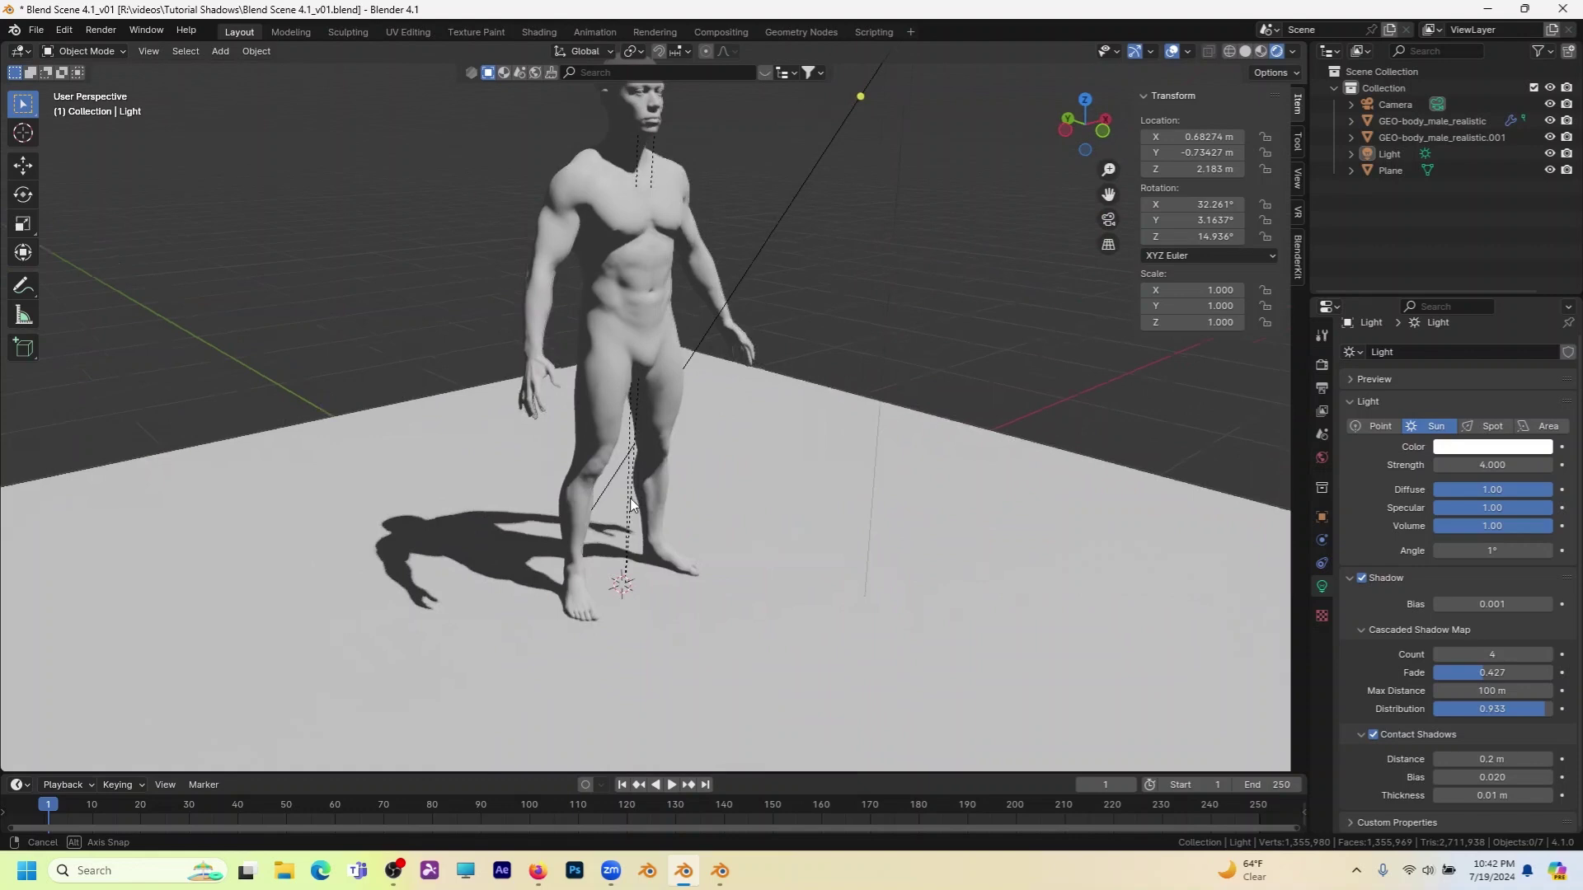
Examine the shadows on the figure's face and toggle the sun light's Contact Shadows to compare.
{"action": "scroll", "coordinate": [660, 201], "scroll_direction": "down", "scroll_amount": 4}
{"action": "scroll", "coordinate": [676, 204], "scroll_direction": "up", "scroll_amount": 11}
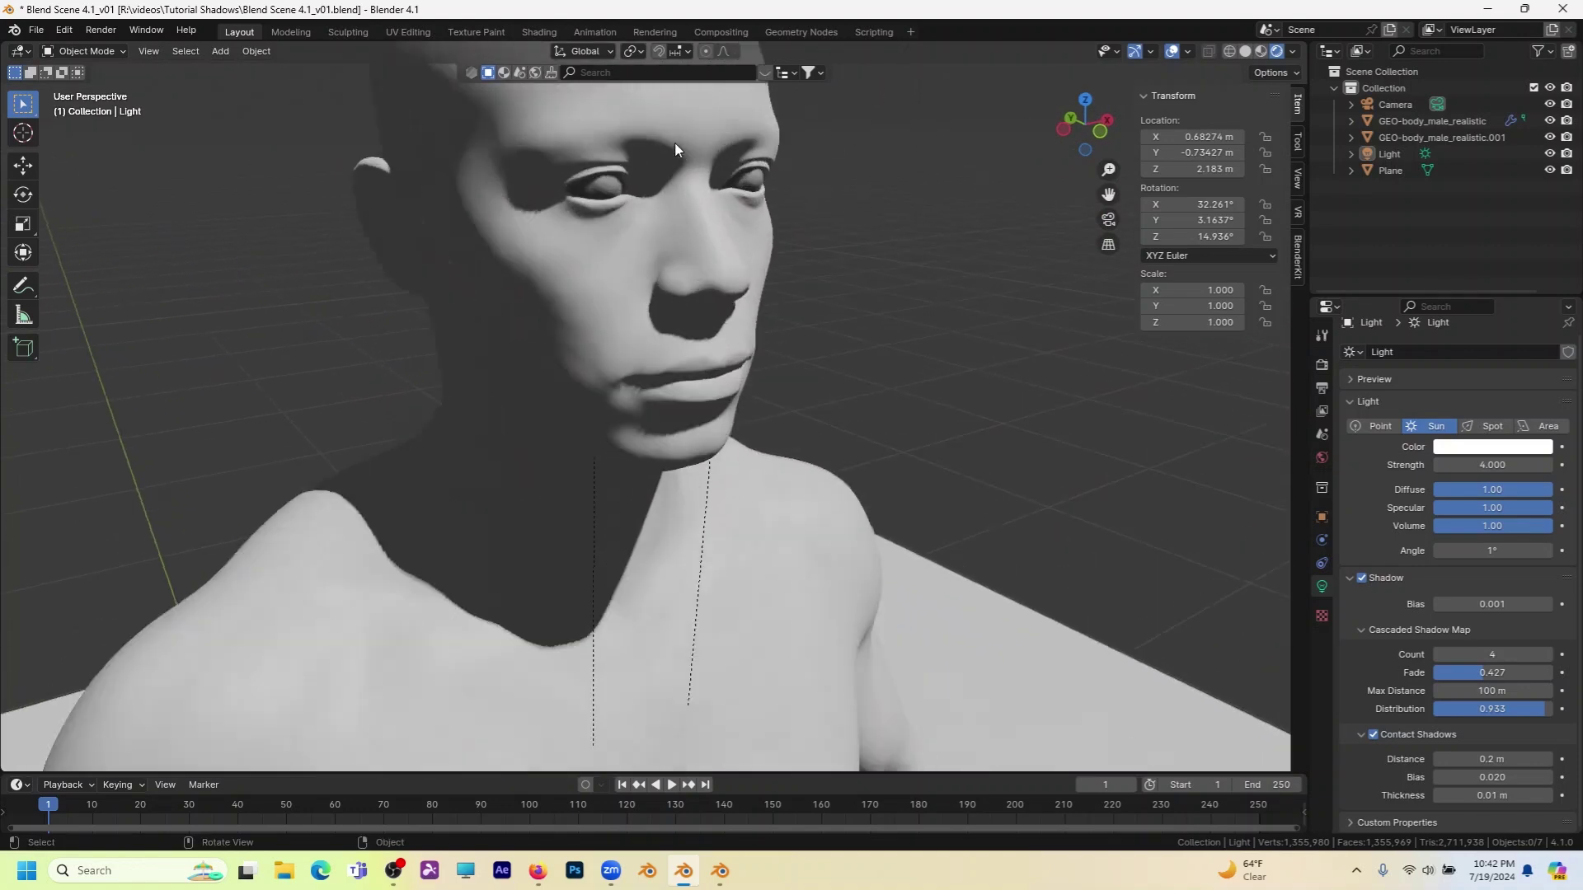
{"action": "middle_click_drag", "start_coordinate": [640, 247], "coordinate": [626, 229]}
{"action": "scroll", "coordinate": [665, 248], "scroll_direction": "down", "scroll_amount": 1}
{"action": "scroll", "coordinate": [574, 116], "scroll_direction": "up", "scroll_amount": 2}
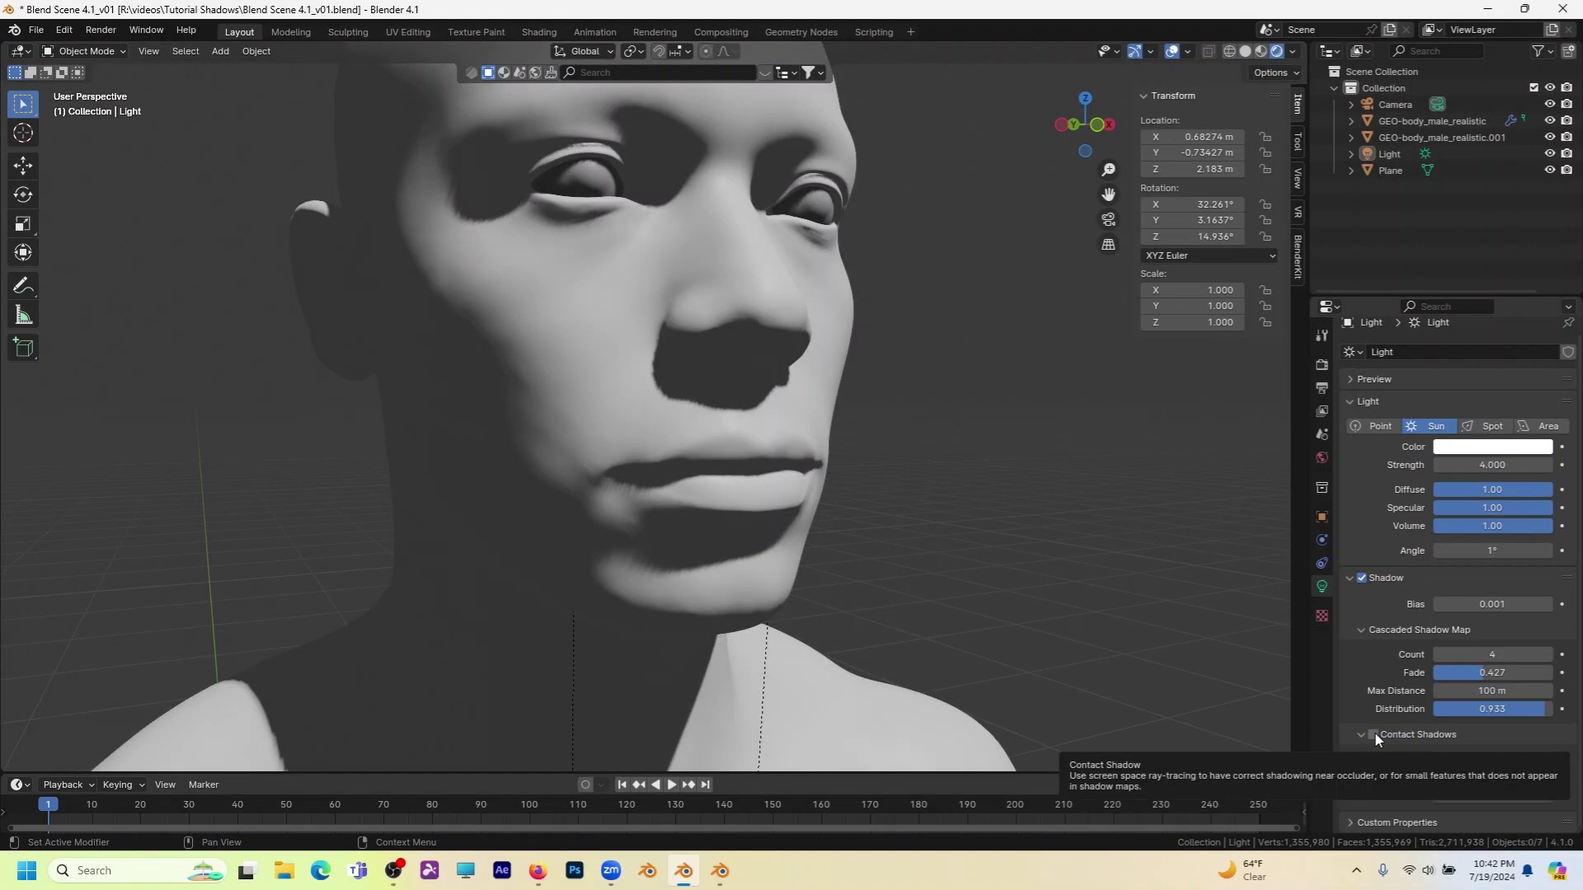
{"action": "left_click", "coordinate": [1374, 734]}
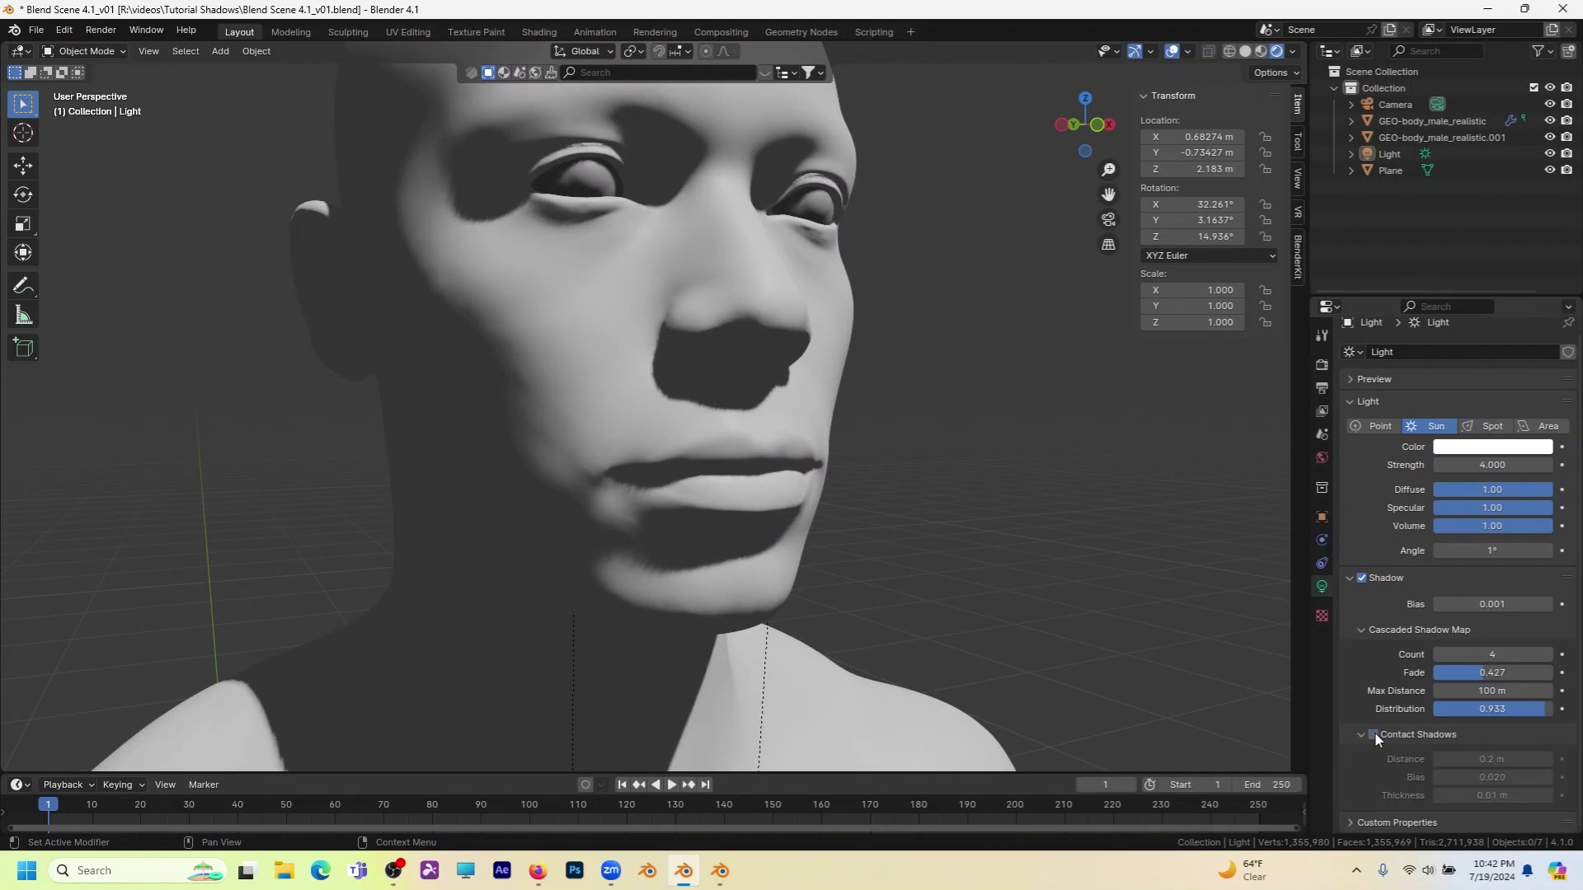
{"action": "left_click", "coordinate": [1374, 734]}
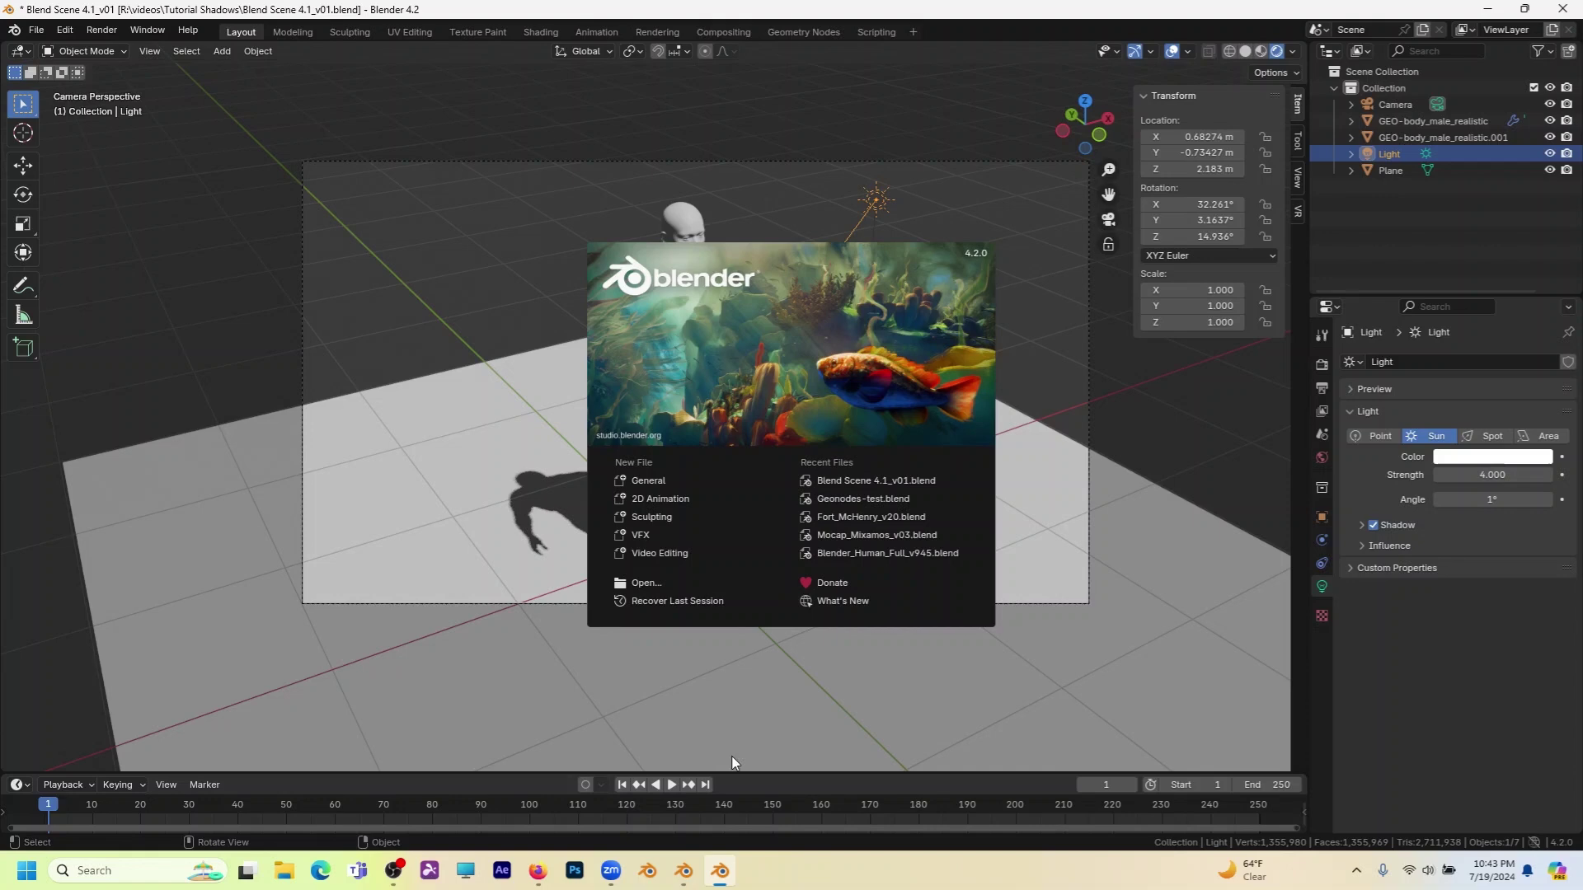
Return to the Blender 4.2 window, dismiss the splash screen and inspect the figure's shadow on the plane.
{"action": "left_click", "coordinate": [453, 608]}
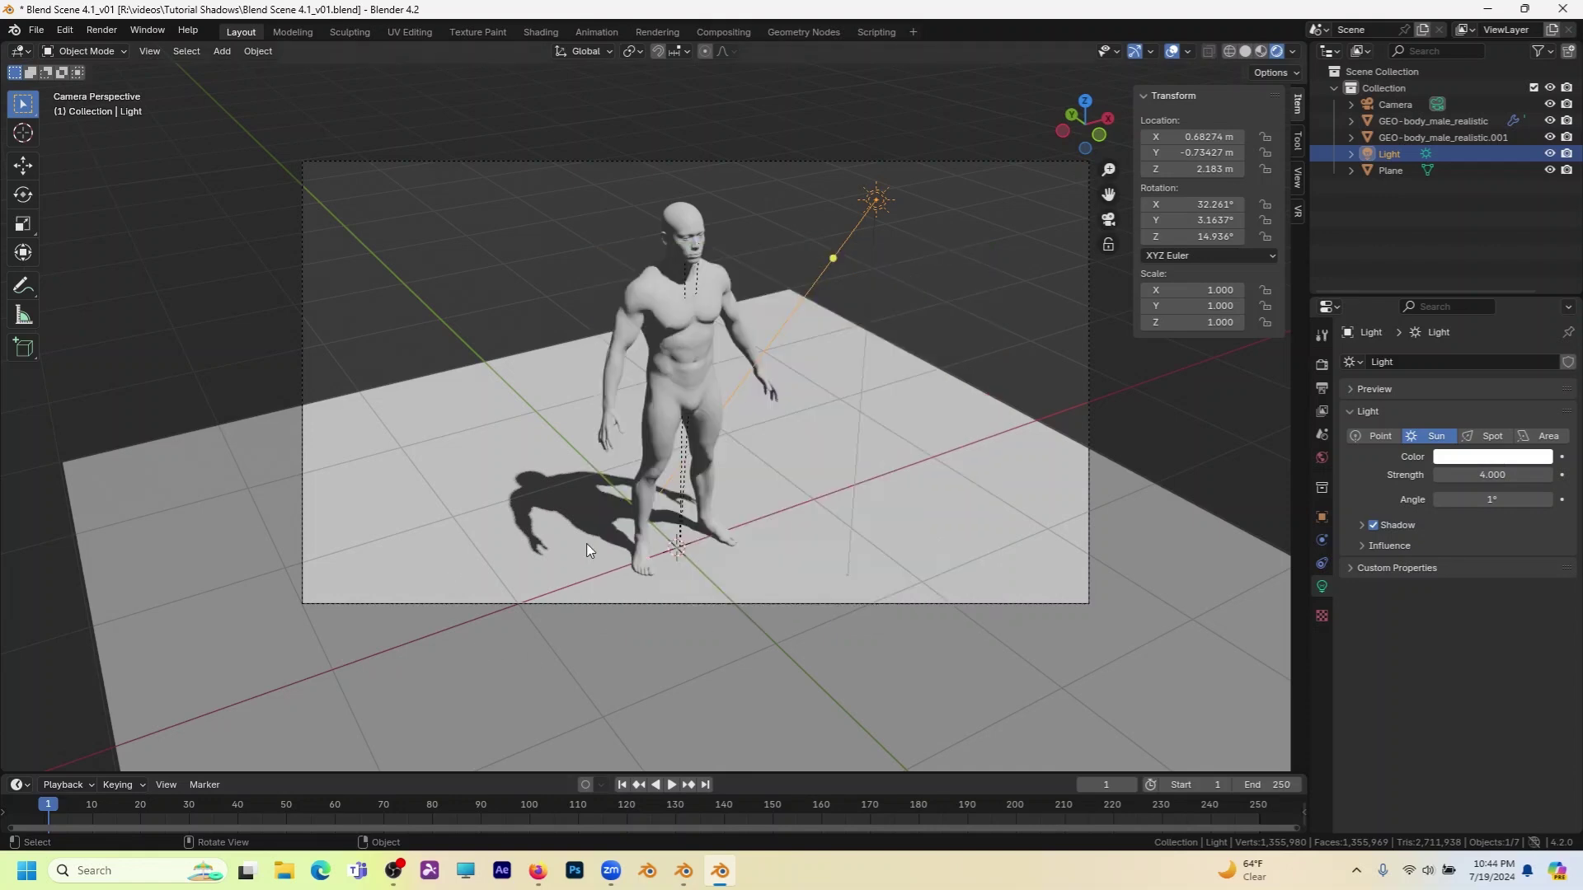
{"action": "middle_click_drag", "start_coordinate": [586, 543], "coordinate": [541, 528]}
{"action": "scroll", "coordinate": [541, 527], "scroll_direction": "up", "scroll_amount": 10}
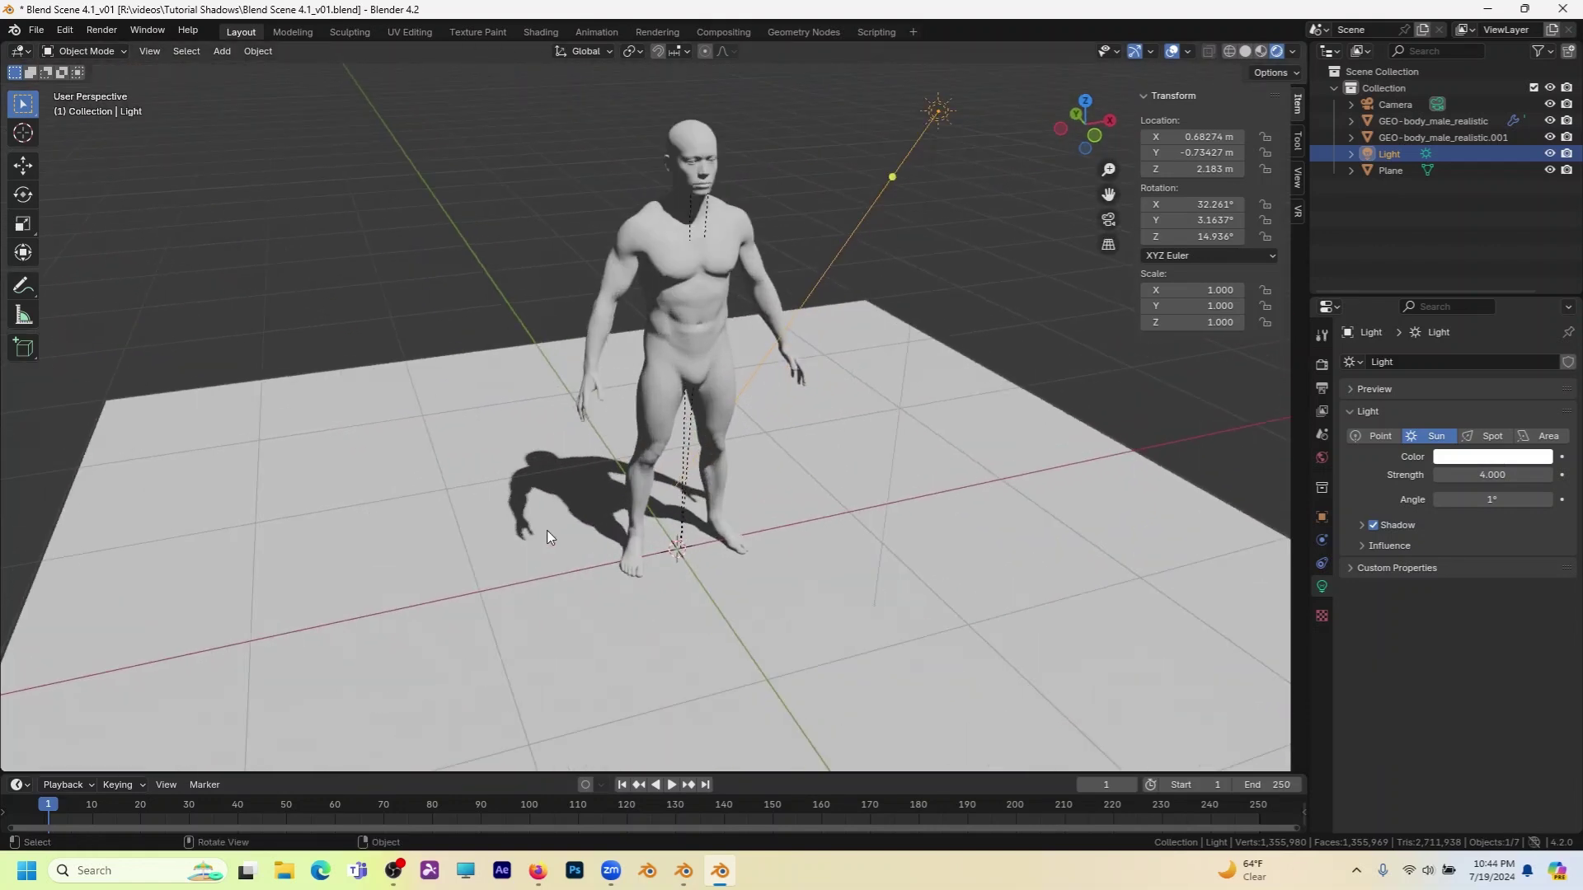
{"action": "middle_click_drag", "start_coordinate": [452, 492], "coordinate": [485, 536]}
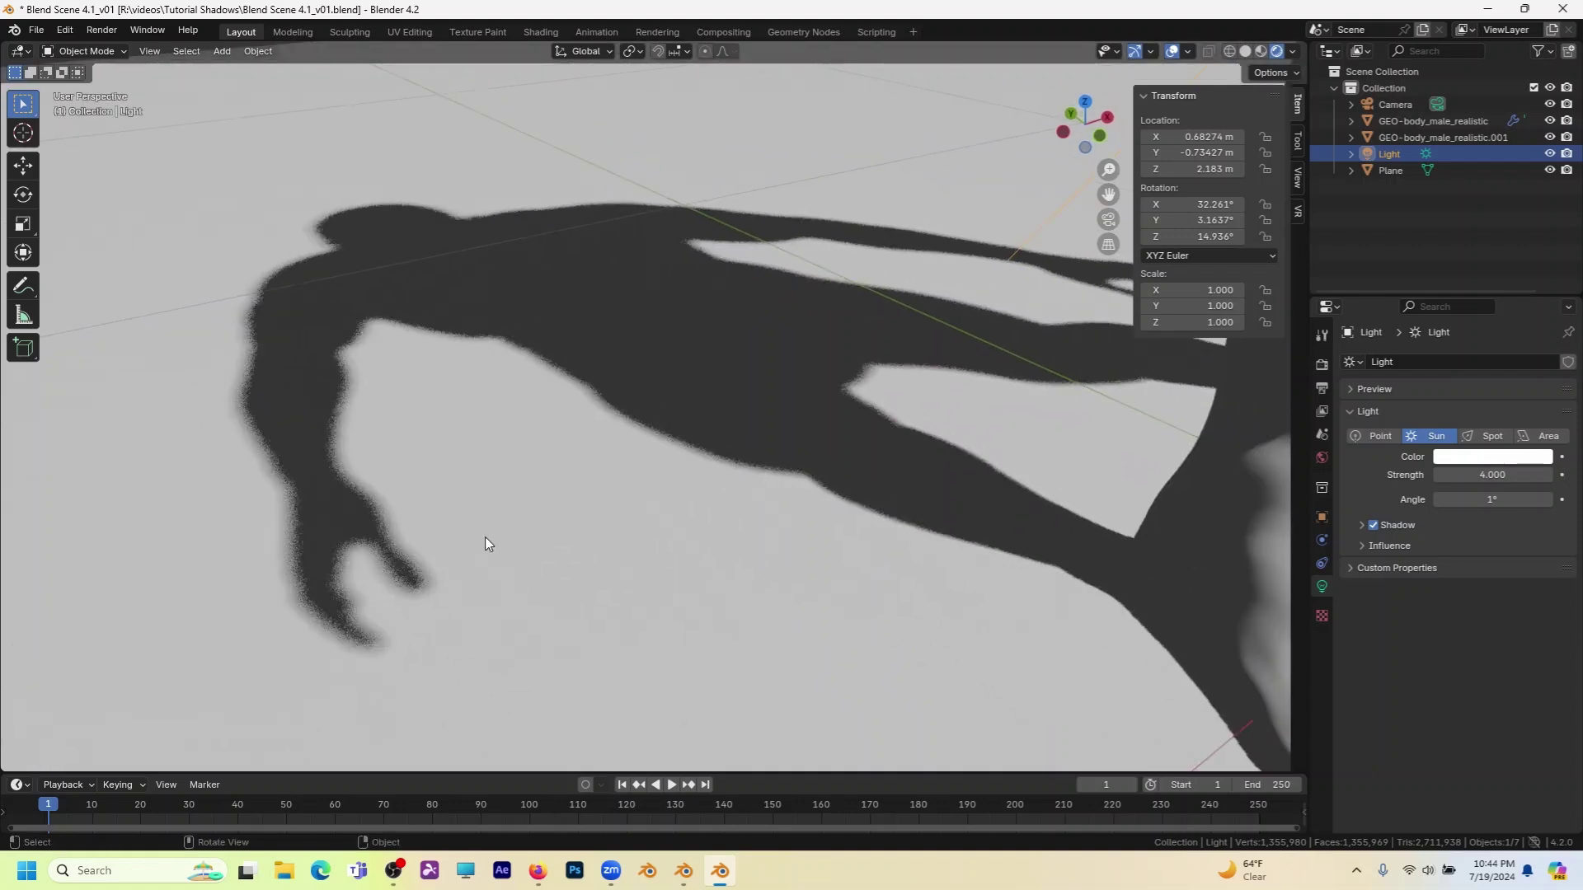
{"action": "scroll", "coordinate": [474, 582], "scroll_direction": "down", "scroll_amount": 6}
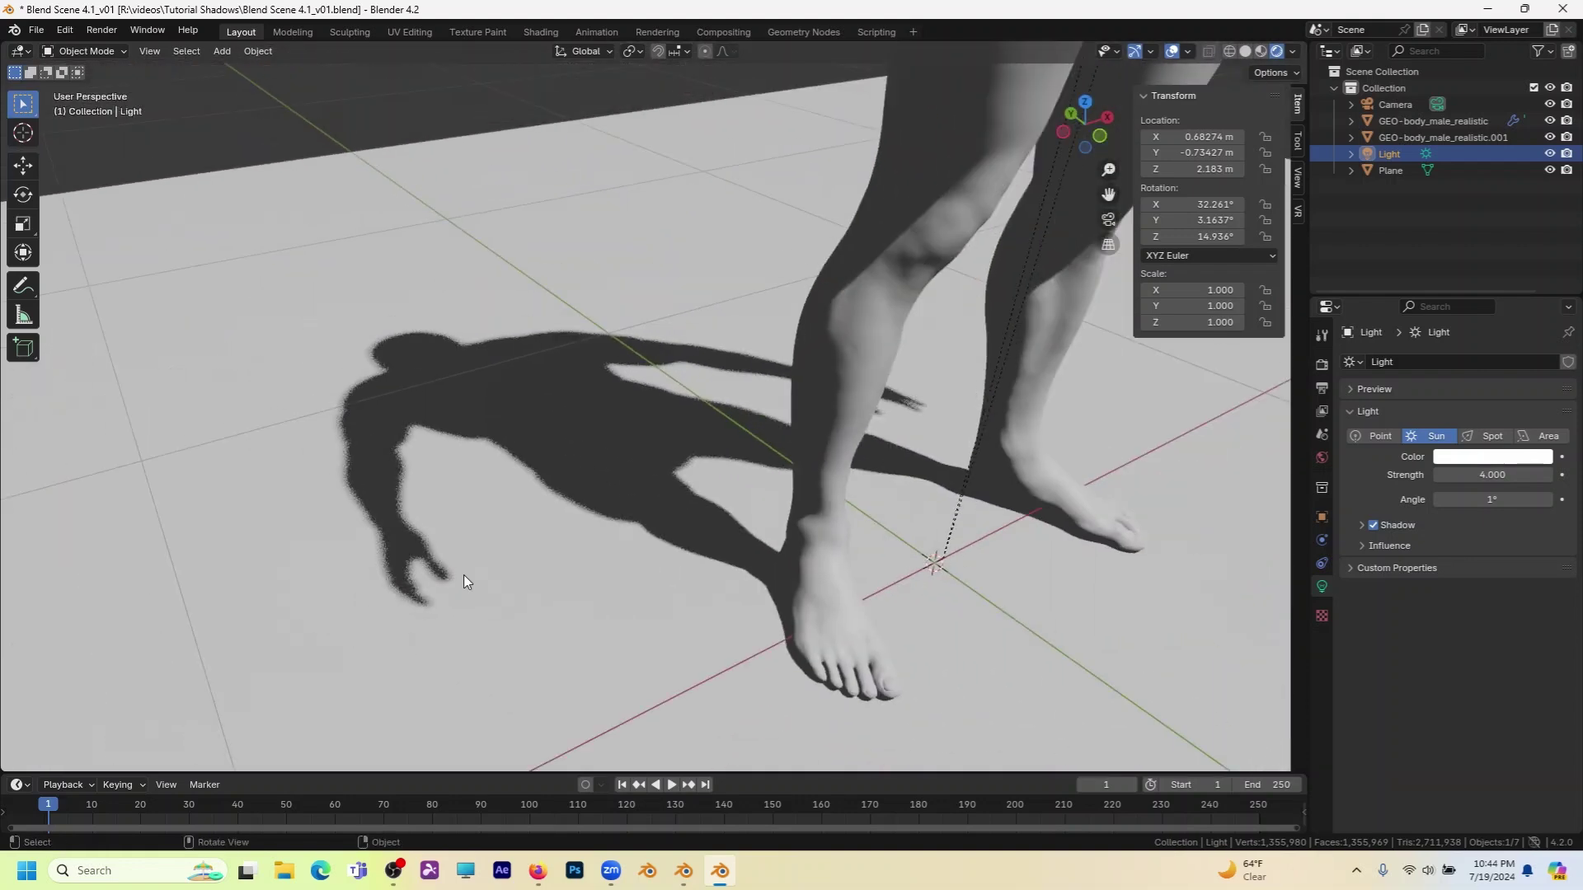
{"action": "scroll", "coordinate": [466, 577], "scroll_direction": "down", "scroll_amount": 6}
Inspect the shadow edges around the eyes, nose and mouth on the figure's face.
{"action": "scroll", "coordinate": [776, 256], "scroll_direction": "up", "scroll_amount": 4}
{"action": "middle_click_drag", "start_coordinate": [806, 344], "coordinate": [775, 311]}
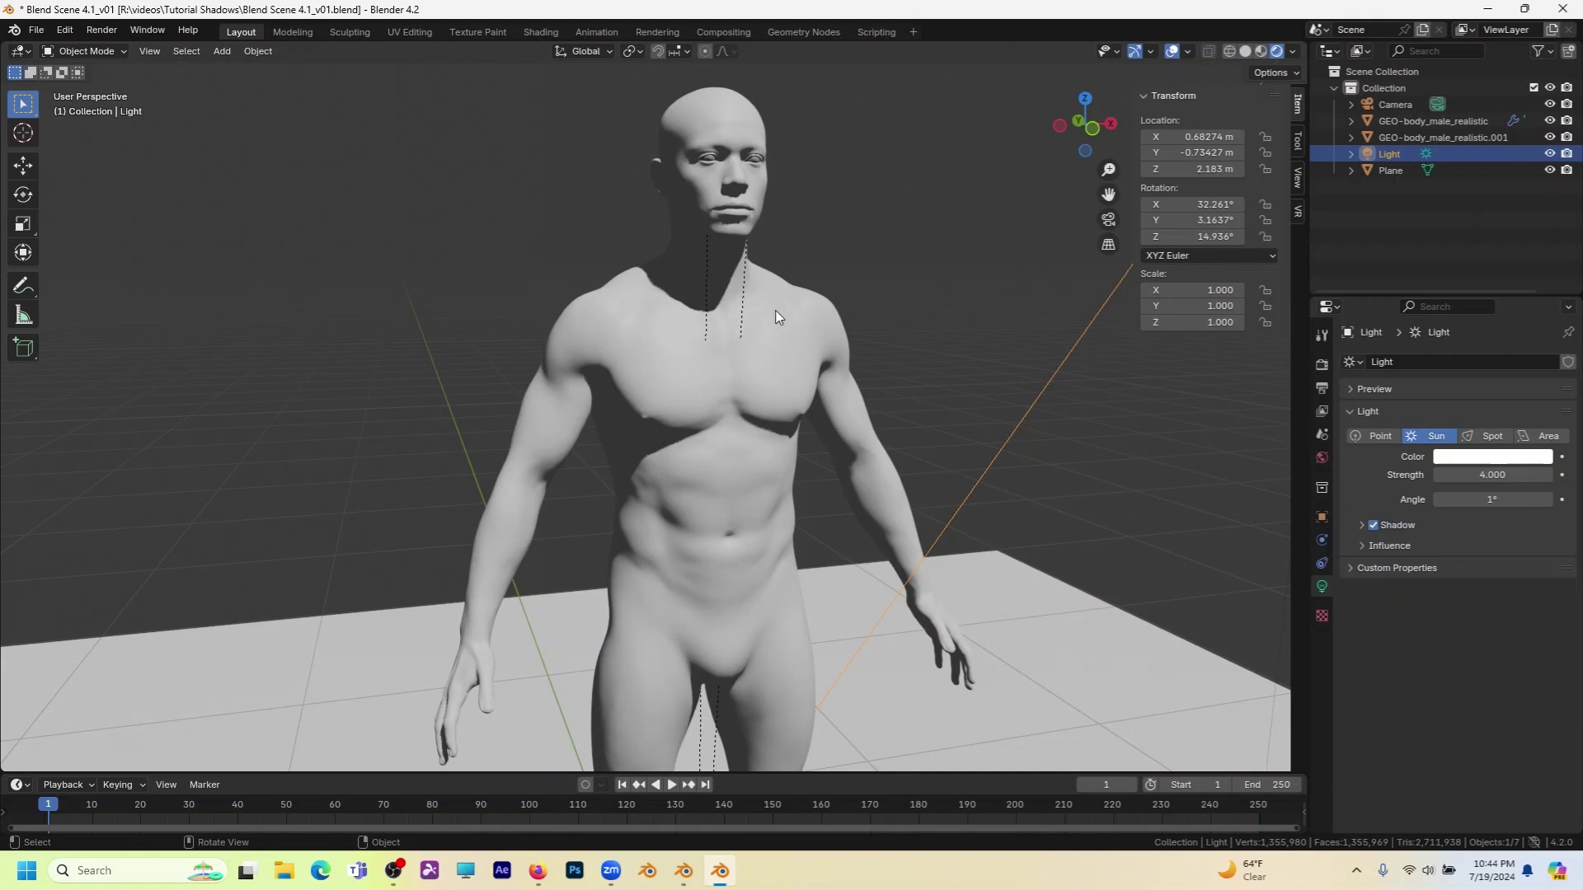
{"action": "scroll", "coordinate": [733, 157], "scroll_direction": "up", "scroll_amount": 8}
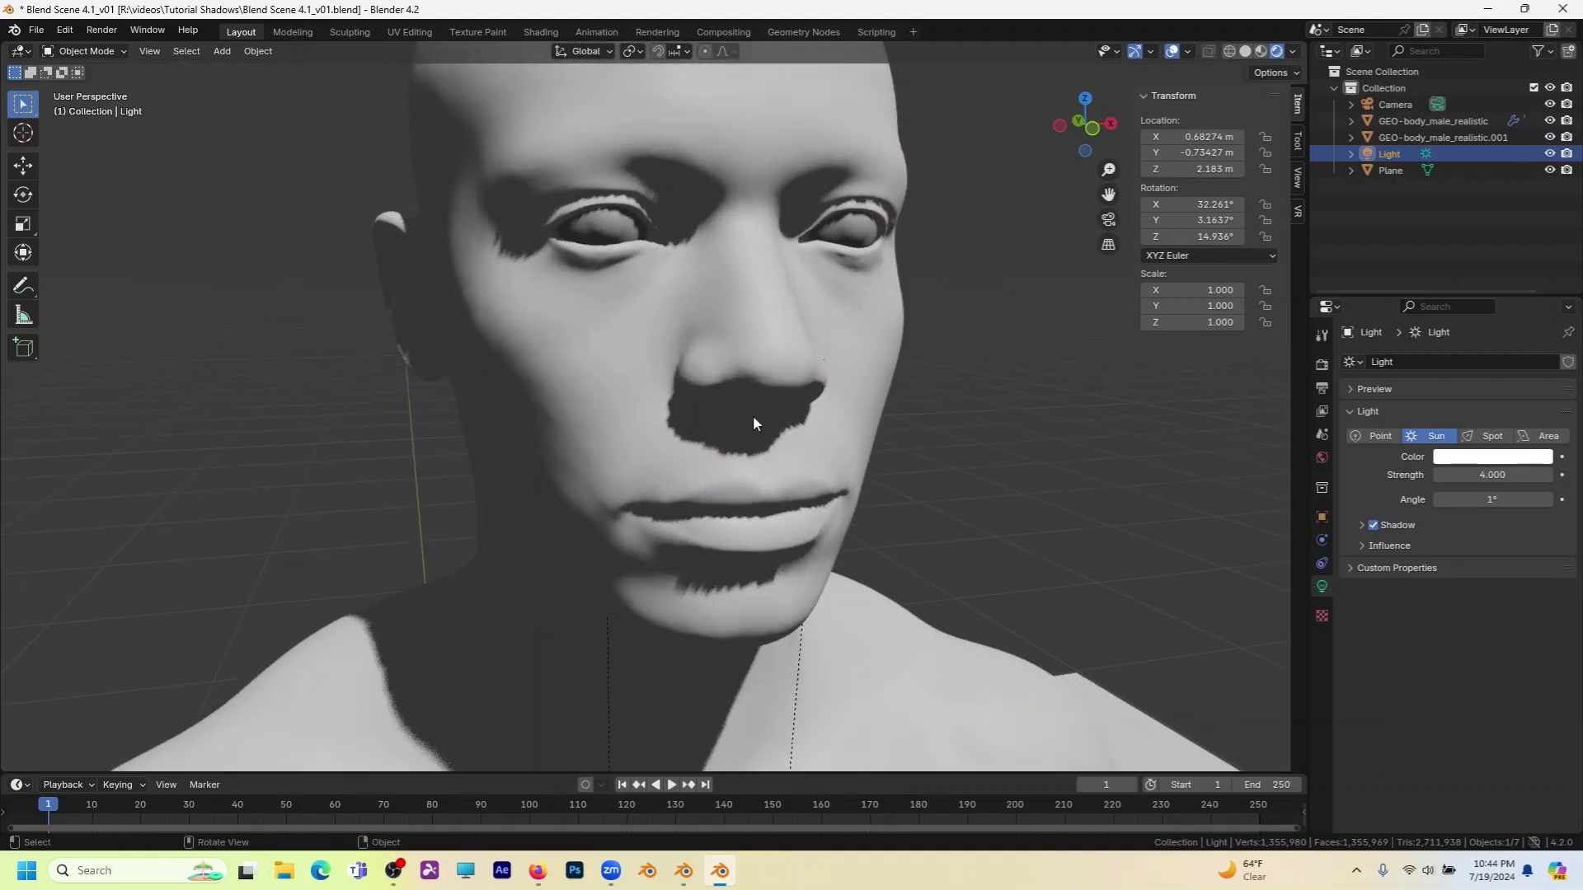
{"action": "mouse_move", "coordinate": [754, 417]}
{"action": "middle_mouse_down"}
{"action": "mouse_move", "coordinate": [763, 403]}
{"action": "mouse_move", "coordinate": [766, 424]}
{"action": "middle_mouse_up"}
{"action": "middle_click_drag", "start_coordinate": [756, 340], "coordinate": [753, 350]}
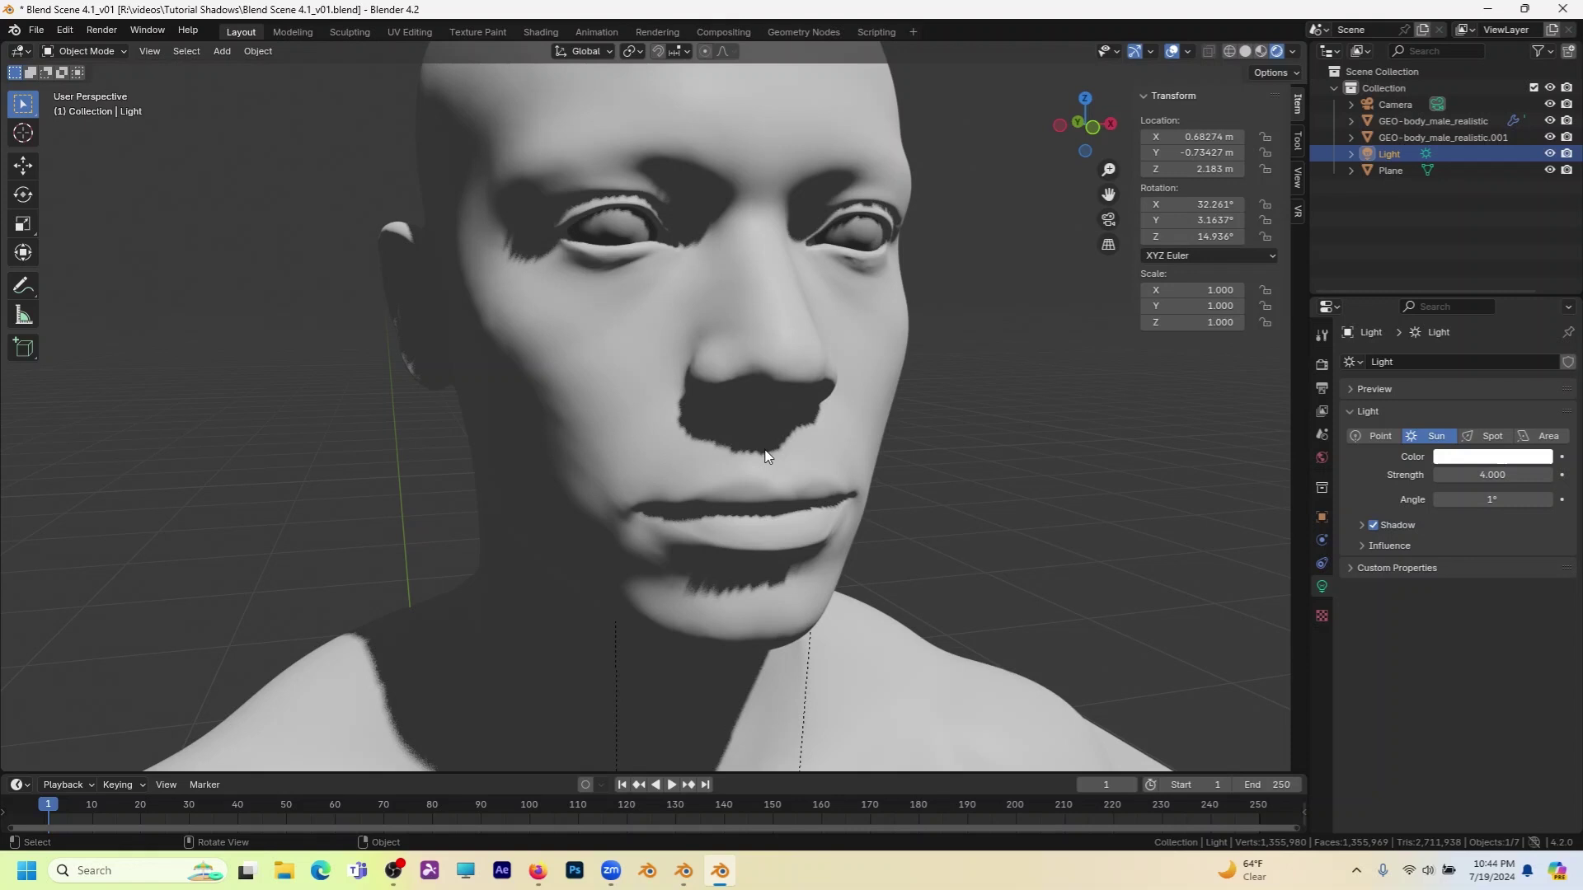
{"action": "middle_click_drag", "start_coordinate": [825, 570], "coordinate": [827, 563]}
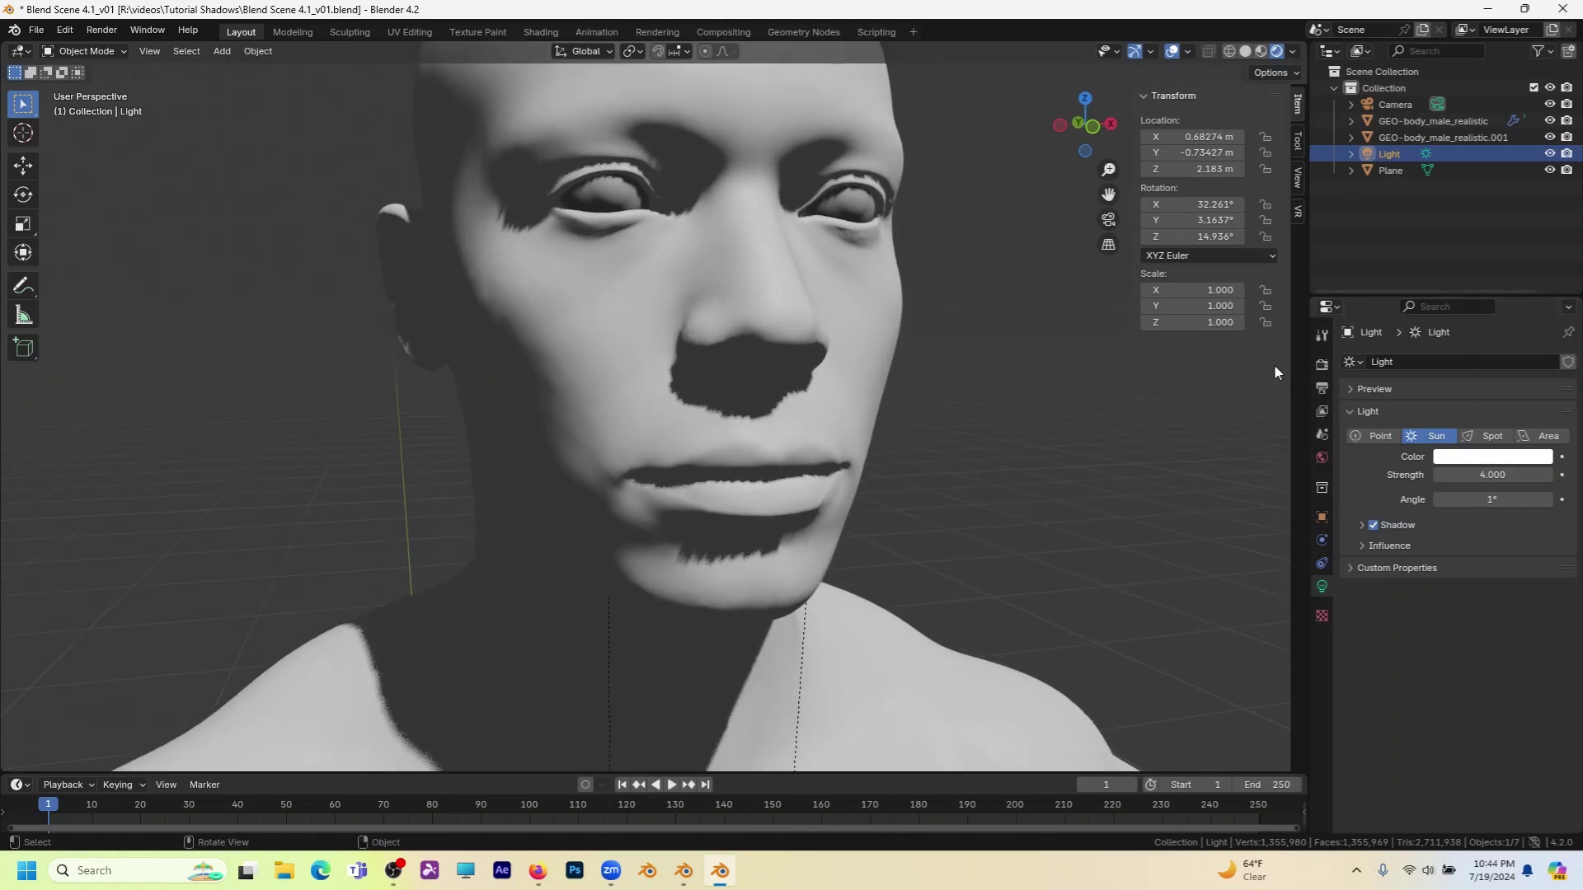
Expand the EEVEE render Shadows settings and check the shadow Resolution at its maximum of 1.000.
{"action": "left_click", "coordinate": [1323, 366]}
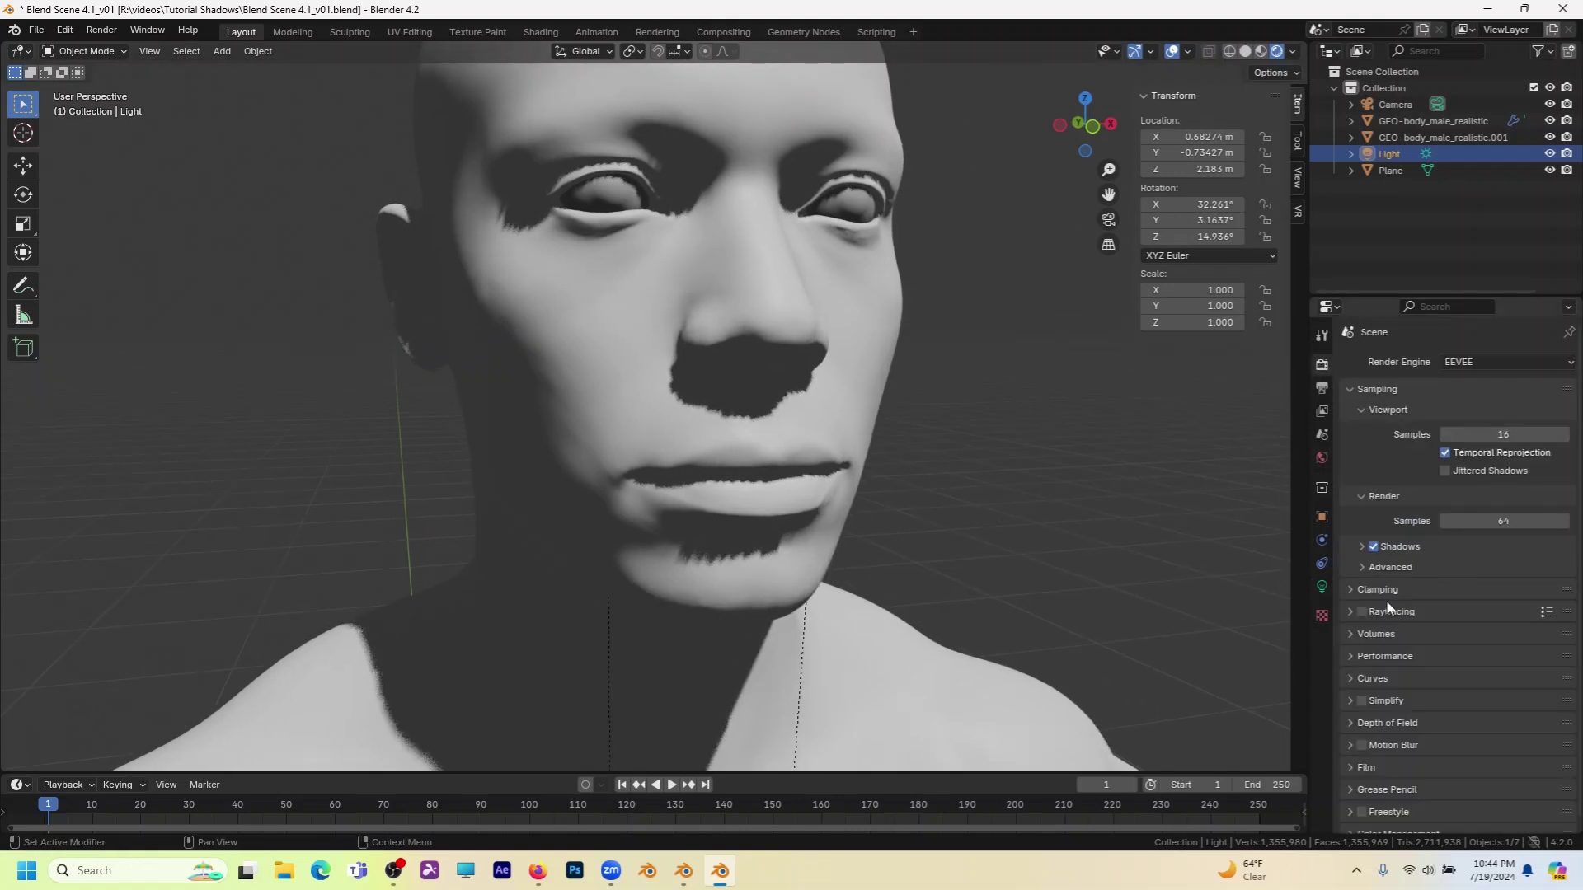
{"action": "left_click", "coordinate": [1360, 547]}
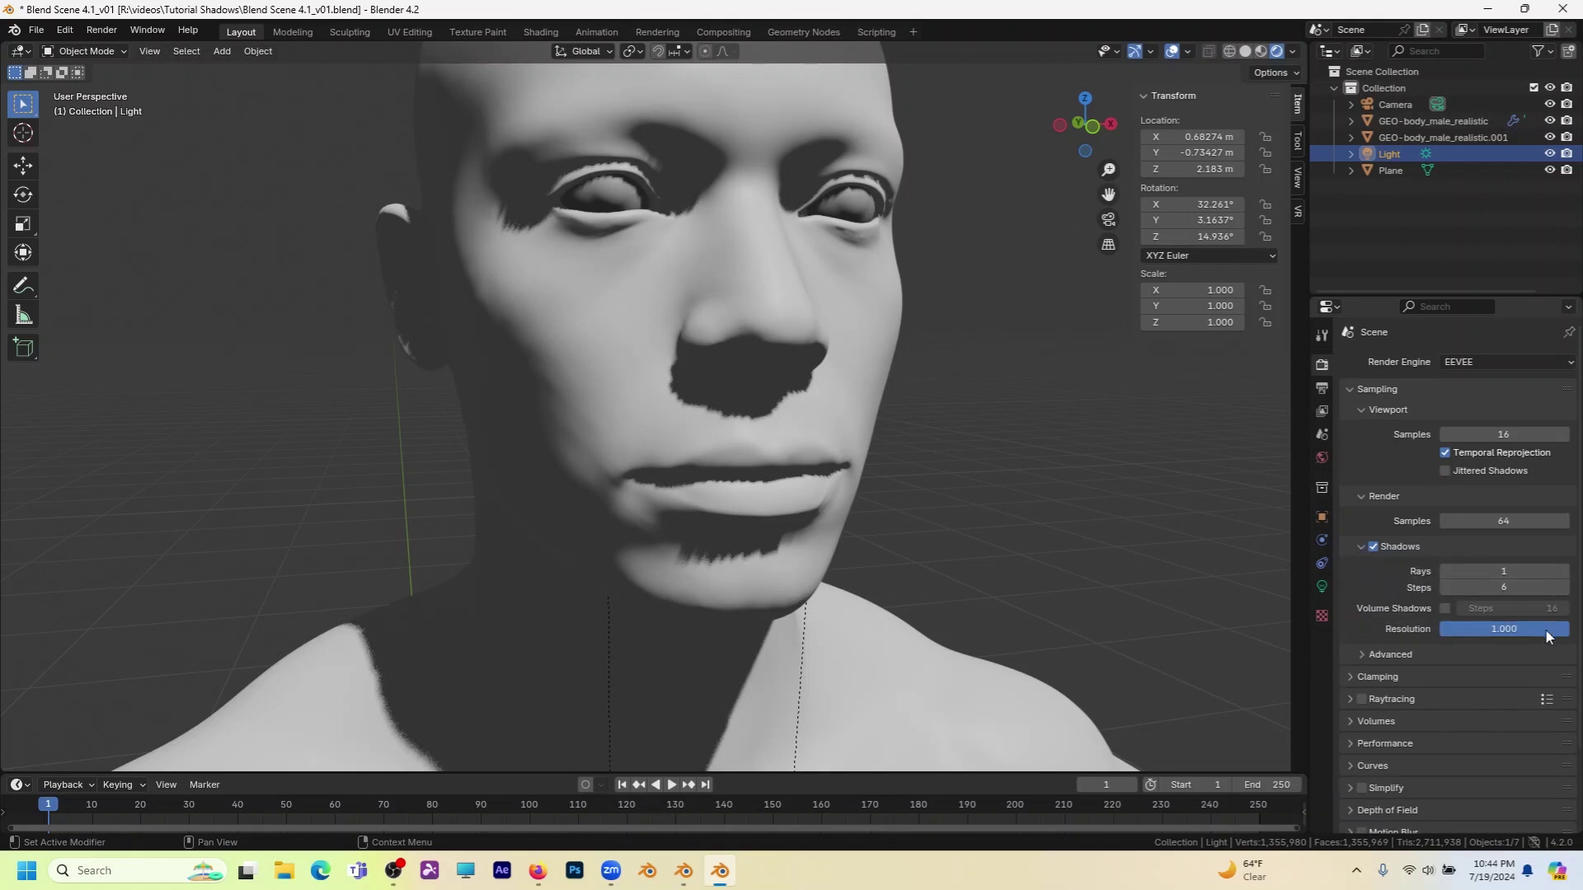
{"action": "mouse_move", "coordinate": [1562, 629]}
{"action": "left_mouse_down"}
{"action": "mouse_move", "coordinate": [1440, 629]}
{"action": "mouse_move", "coordinate": [1568, 629]}
{"action": "left_mouse_up"}
{"action": "middle_click_drag", "start_coordinate": [665, 222], "coordinate": [759, 159]}
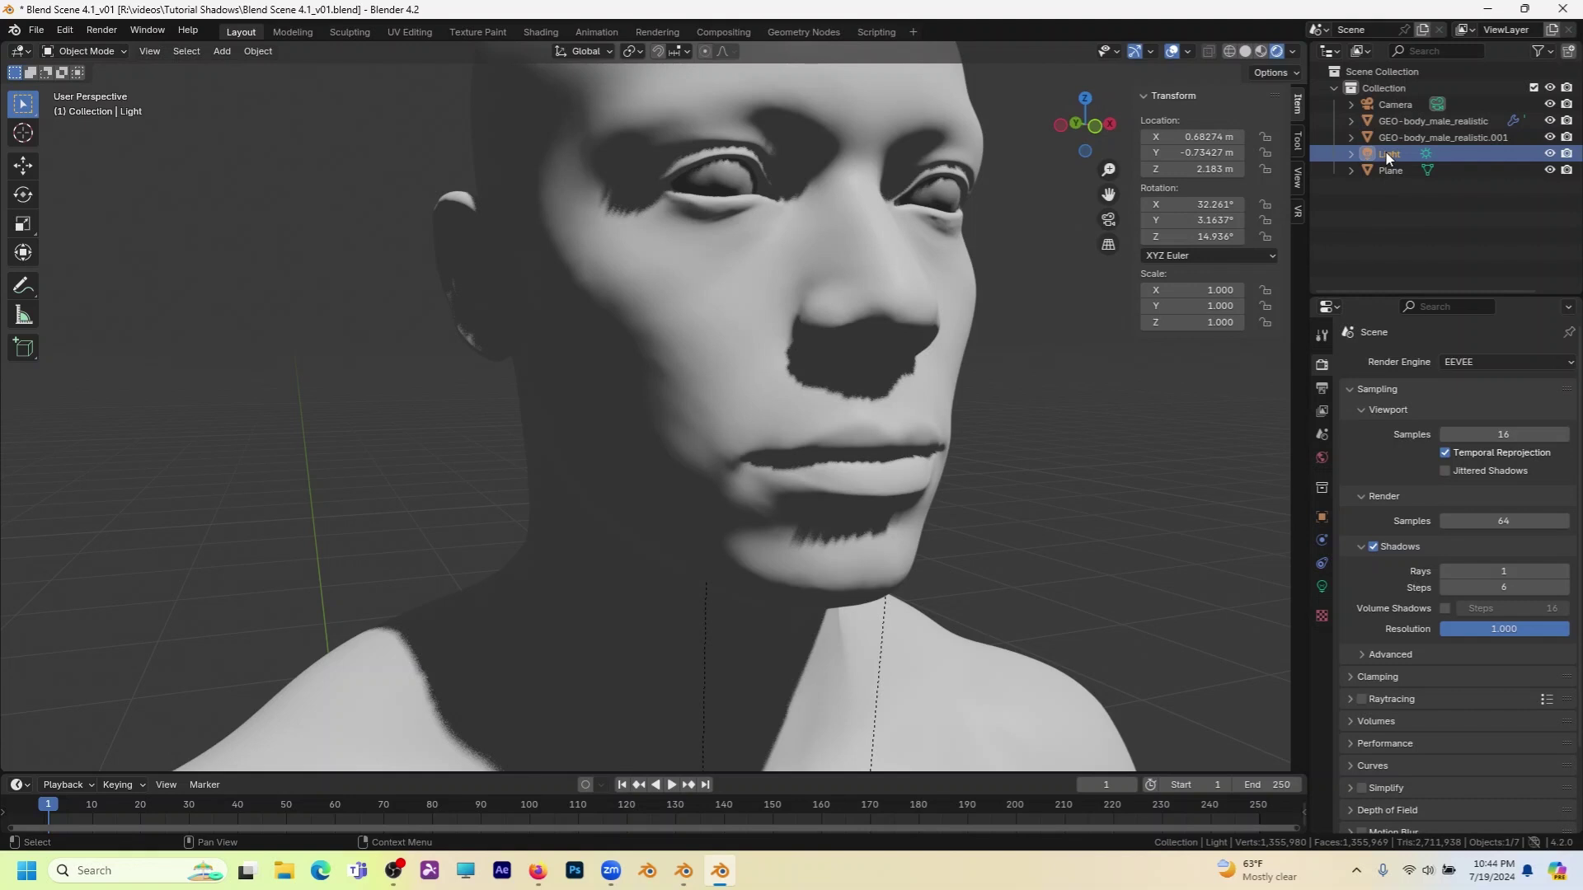
Expand the sun light's Shadow settings and set its Resolution Limit to 0.0001 m.
{"action": "left_click", "coordinate": [1322, 586]}
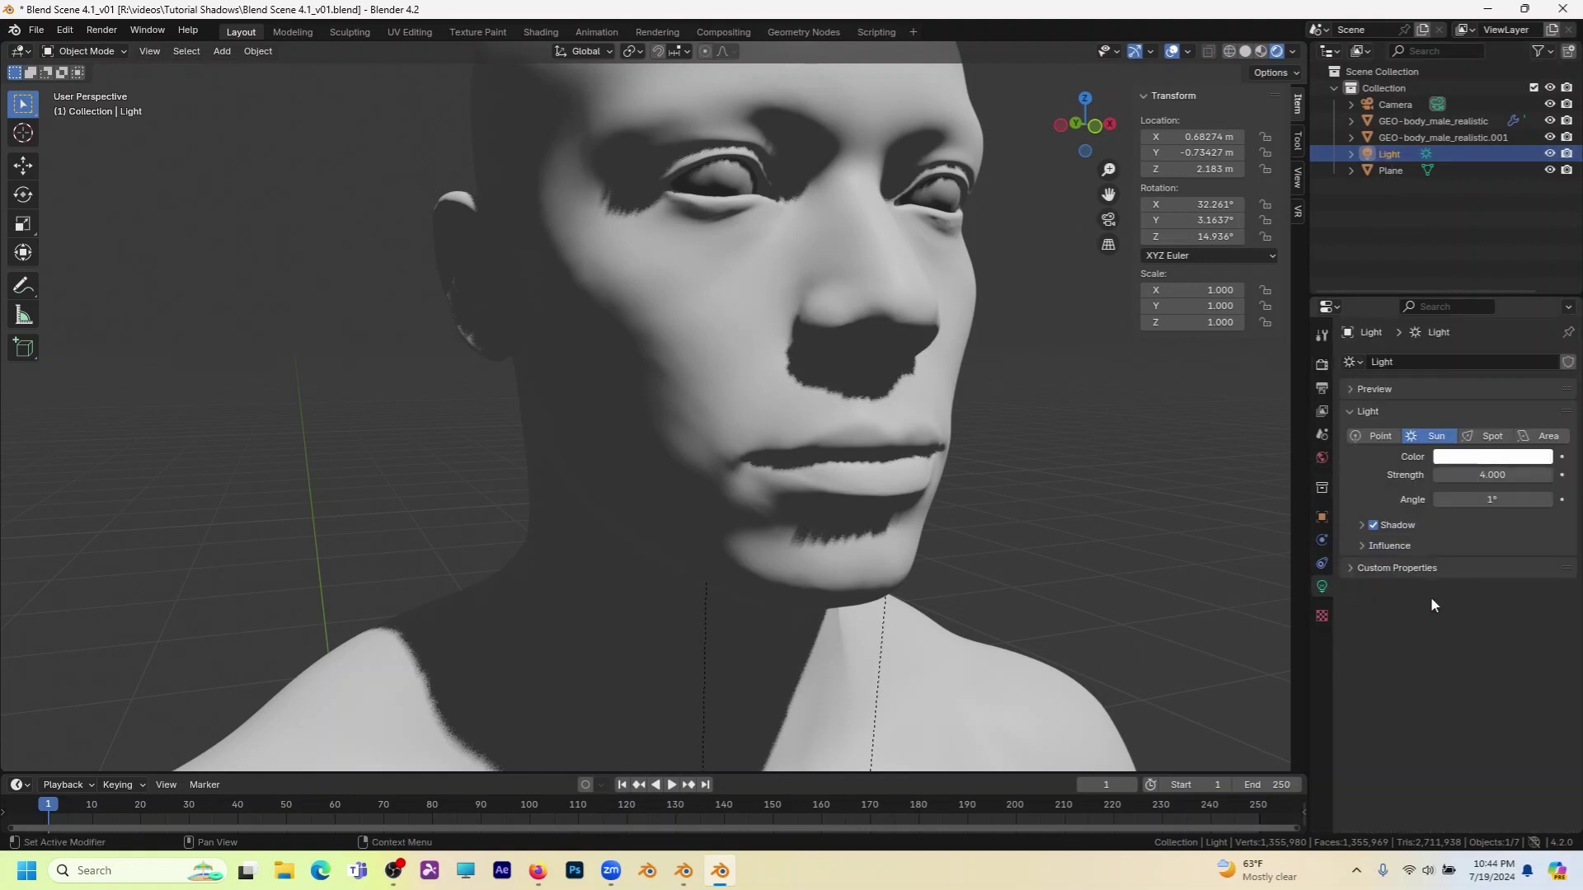
{"action": "left_click", "coordinate": [1360, 525]}
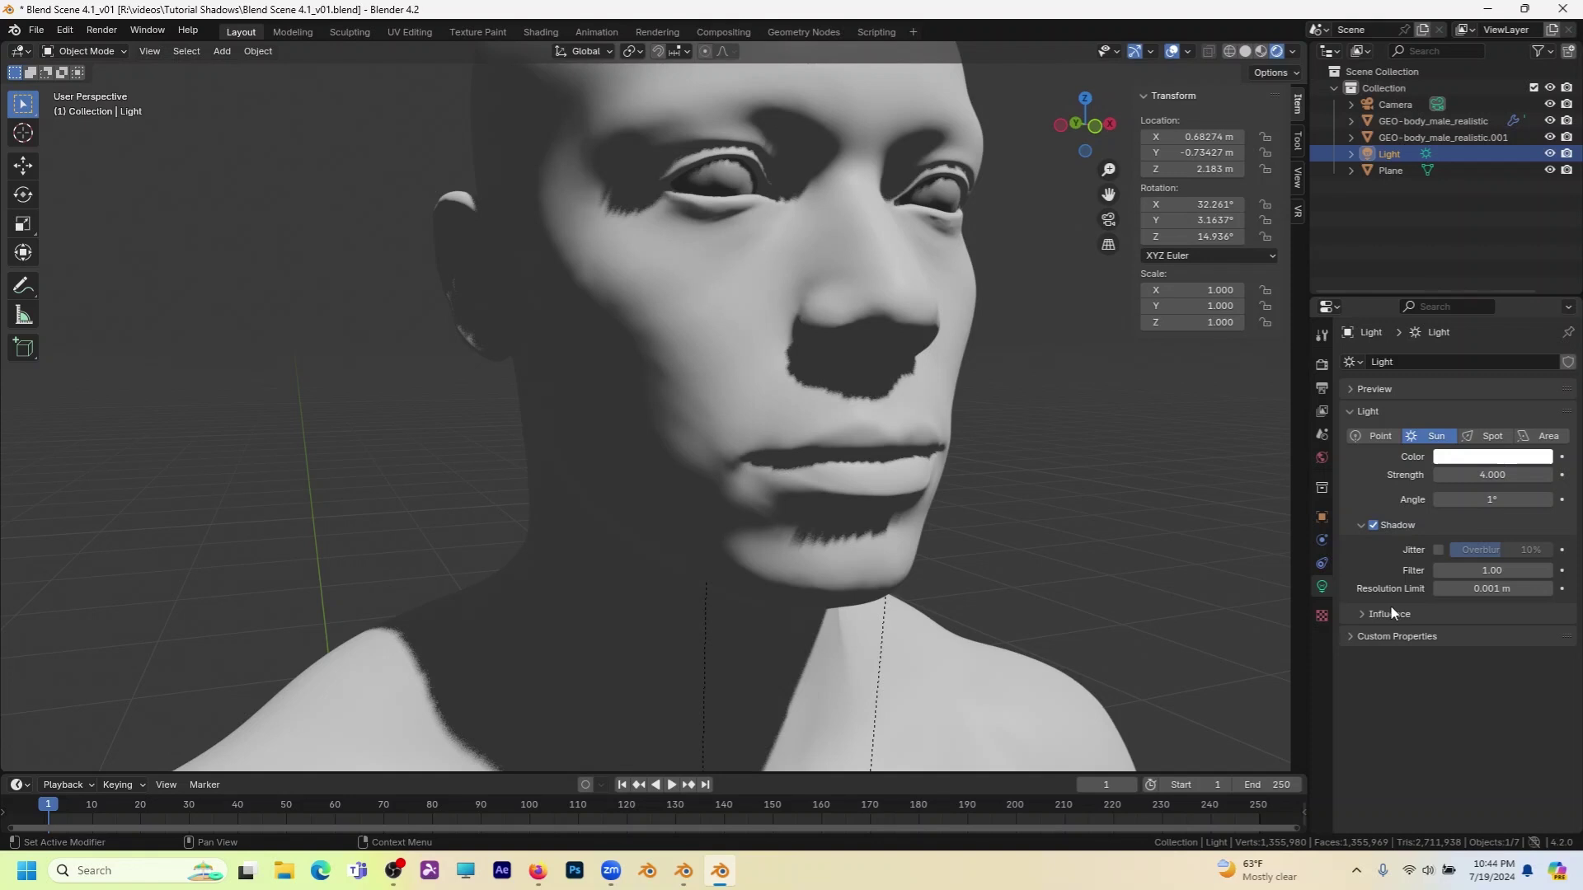
{"action": "left_click", "coordinate": [1475, 589]}
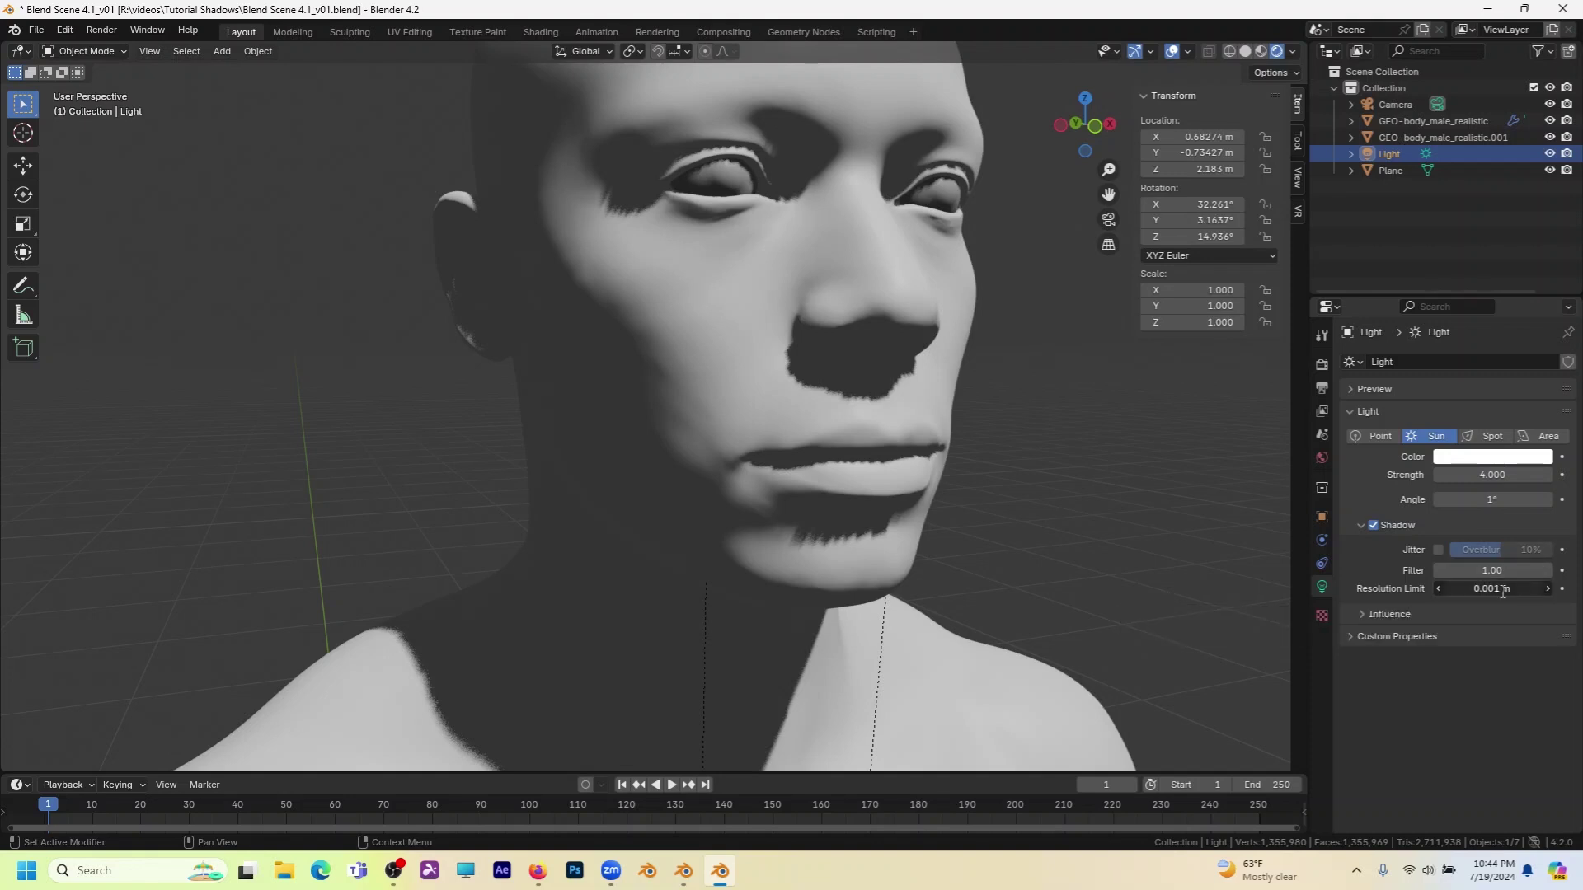
{"action": "left_click", "coordinate": [1457, 586]}
{"action": "type", "text": "0"}
{"action": "key", "text": "Return"}
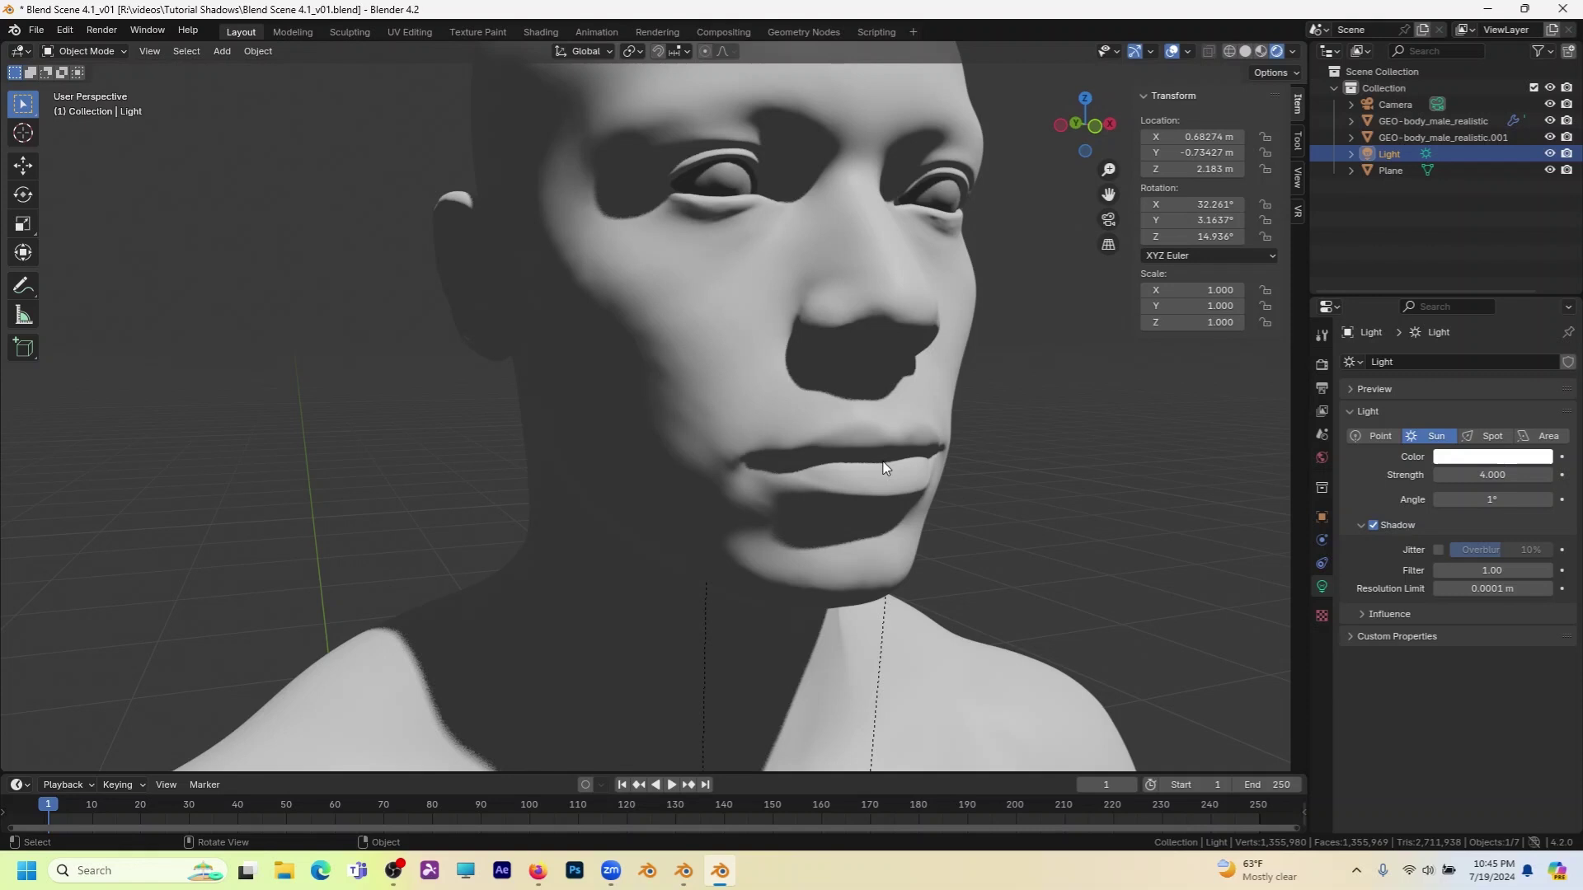
Set the sun light's Angle to 6.3° and inspect the softened shadows on the face.
{"action": "middle_click_drag", "start_coordinate": [912, 409], "coordinate": [1152, 452]}
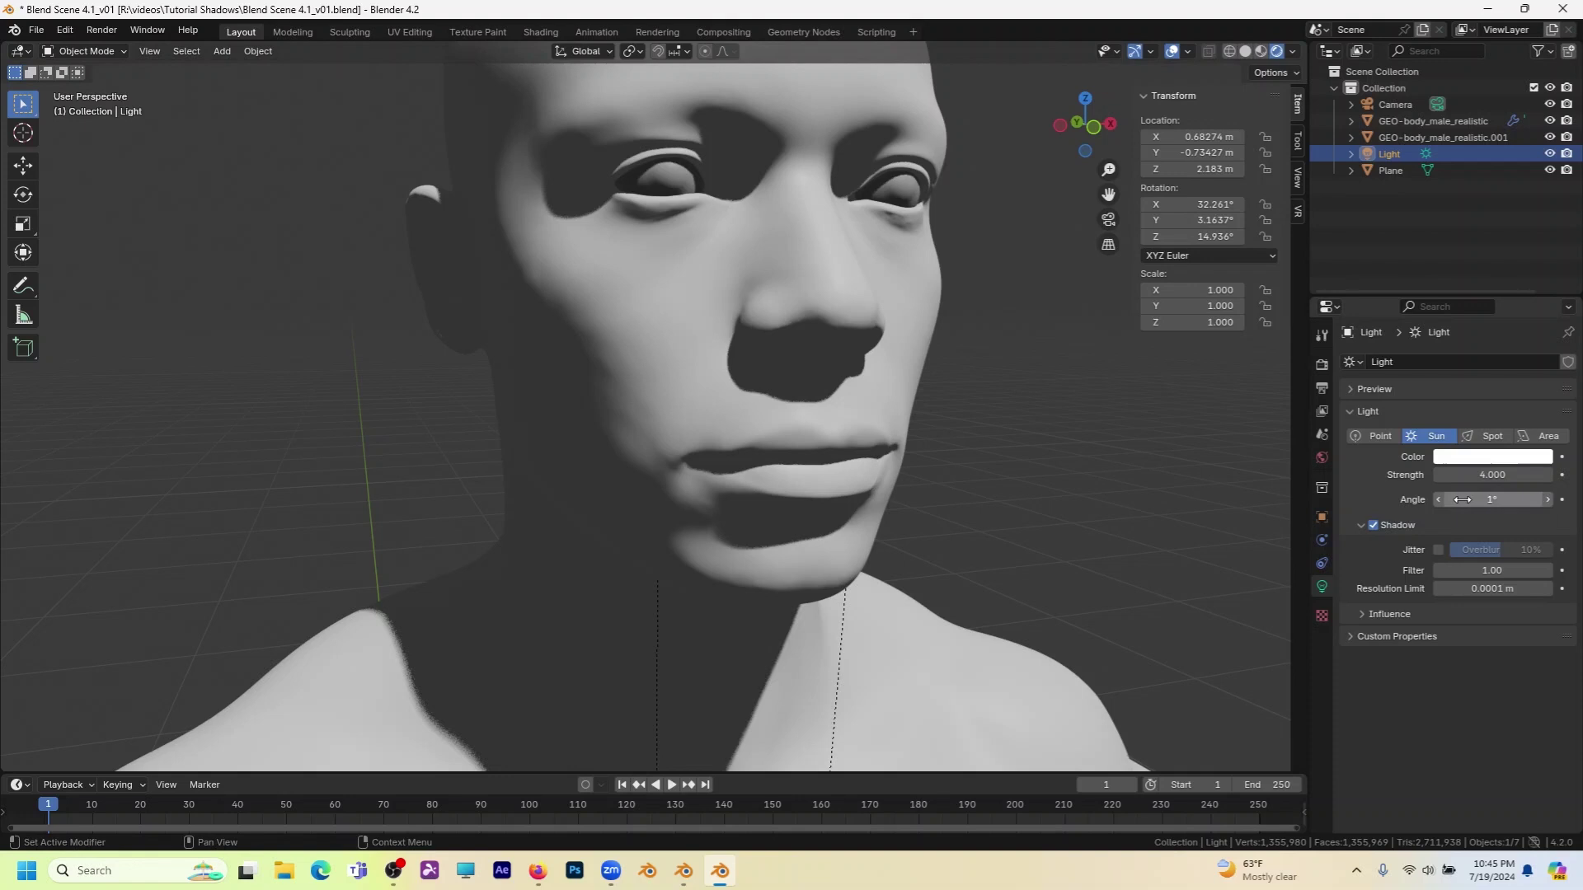
{"action": "left_click_drag", "start_coordinate": [1460, 499], "coordinate": [1526, 500]}
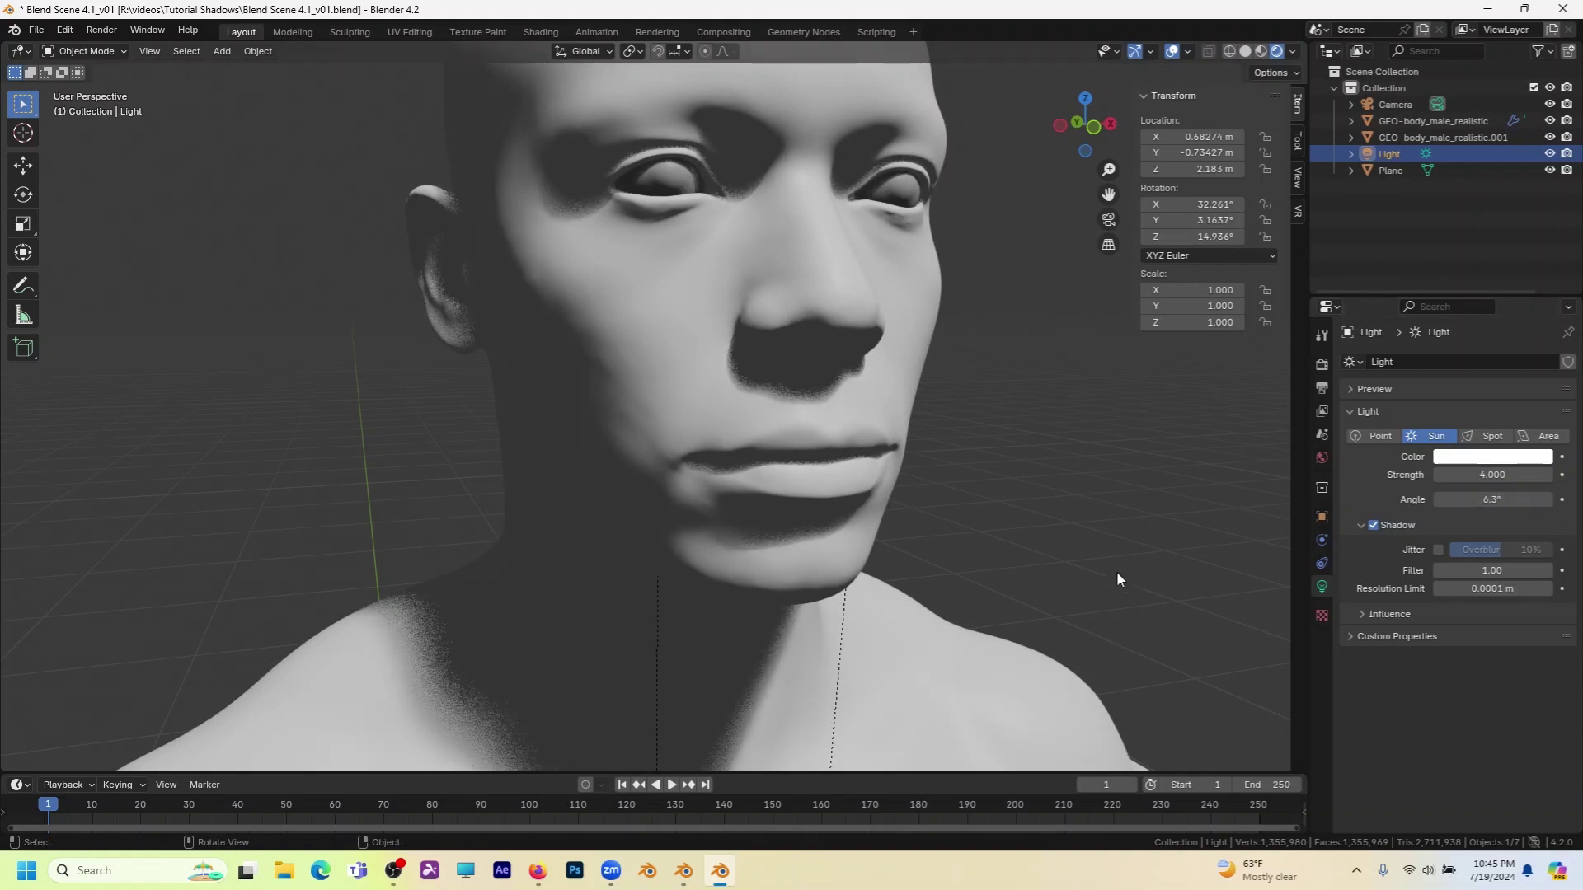
{"action": "scroll", "coordinate": [776, 385], "scroll_direction": "up", "scroll_amount": 5}
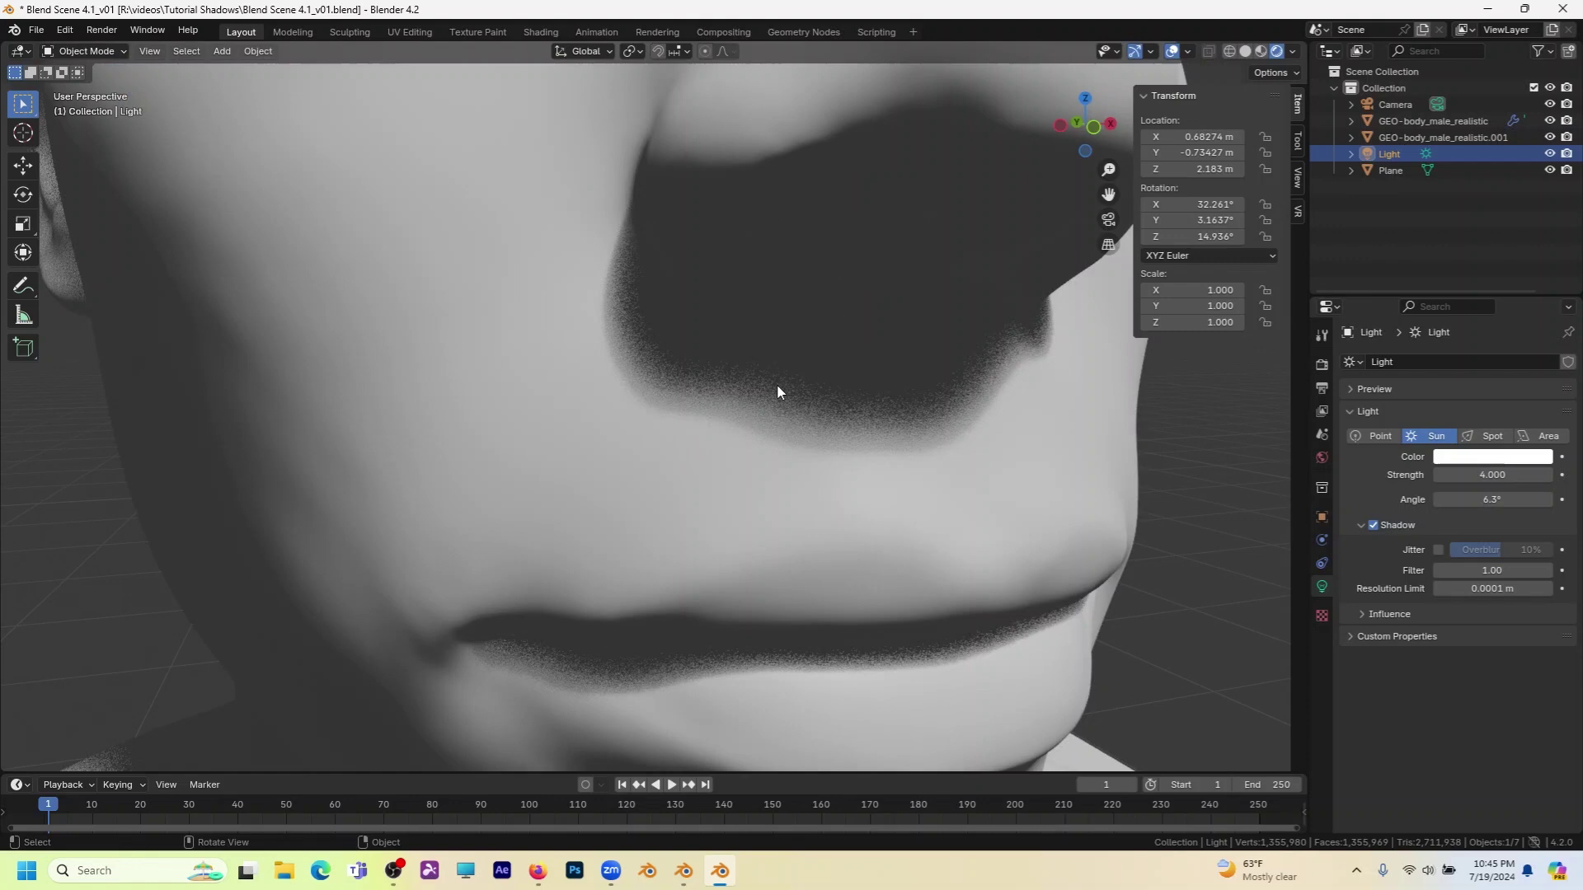
{"action": "scroll", "coordinate": [777, 384], "scroll_direction": "down", "scroll_amount": 6}
Set the EEVEE viewport Samples to 64 and inspect the shadow edges on the figure's face and neck.
{"action": "left_click", "coordinate": [1321, 363]}
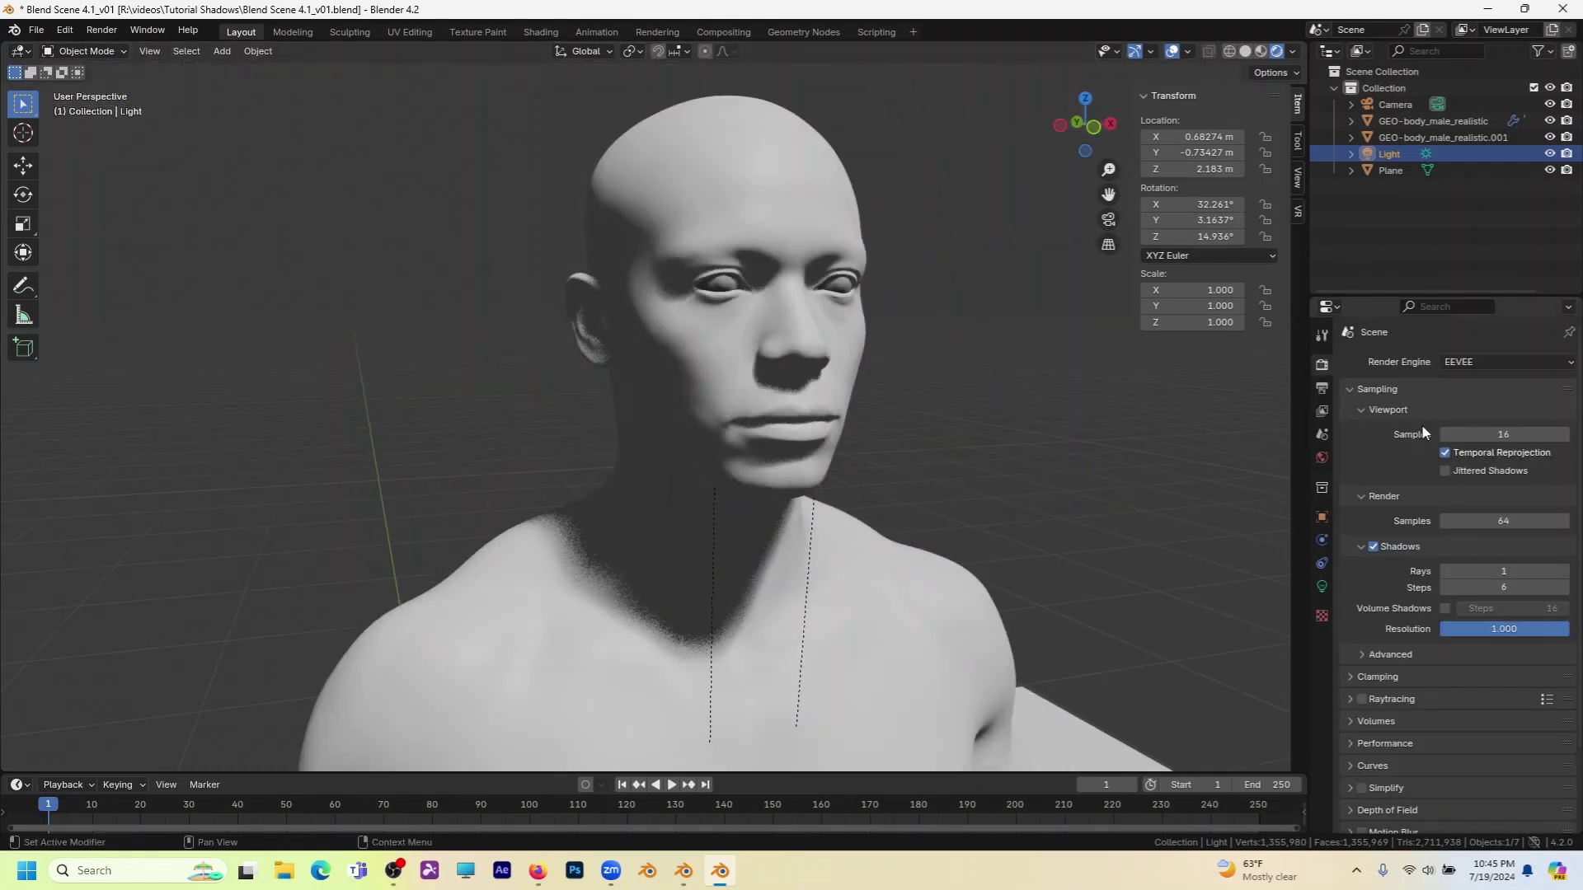
{"action": "left_click", "coordinate": [1476, 435]}
{"action": "type", "text": "64"}
{"action": "key", "text": "Return"}
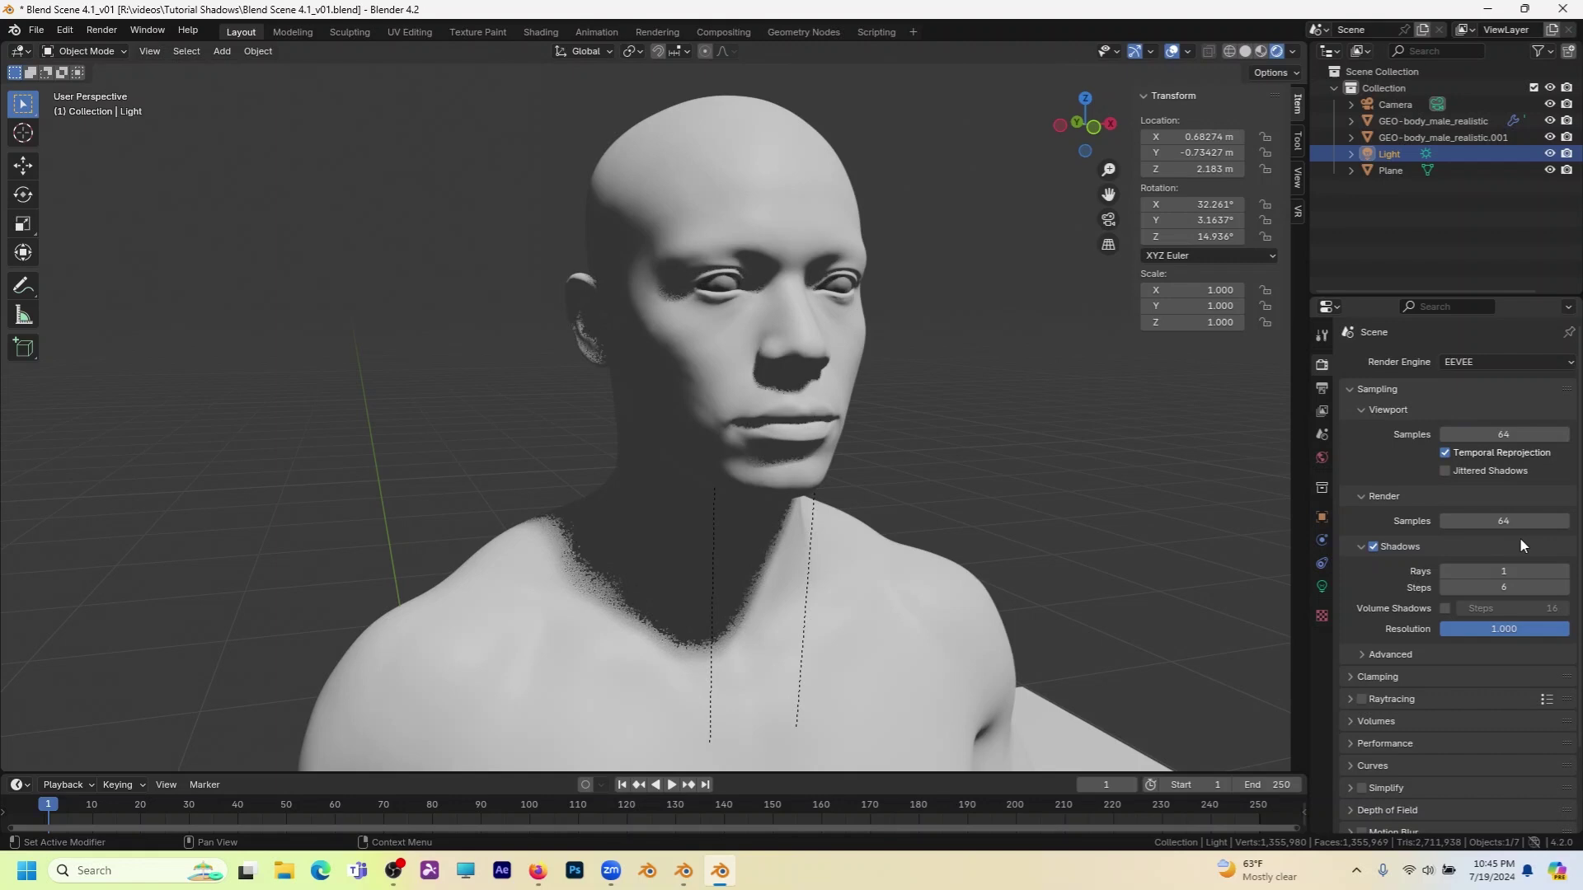
{"action": "scroll", "coordinate": [835, 416], "scroll_direction": "up", "scroll_amount": 5}
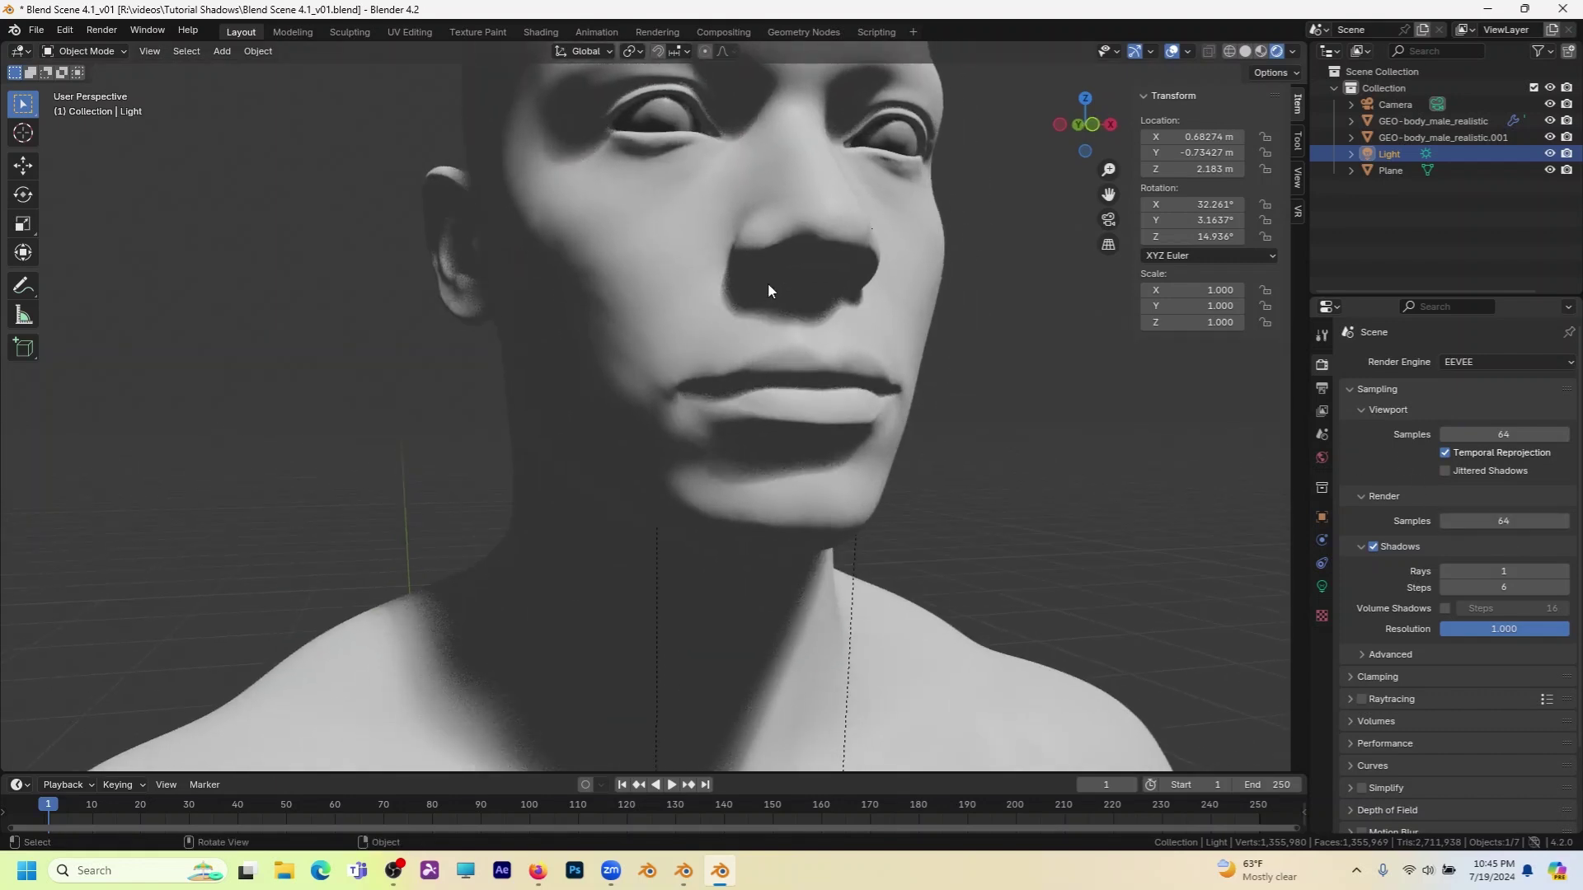
Set both the viewport Samples and the render Samples to 16.
{"action": "left_click", "coordinate": [1488, 436]}
{"action": "type", "text": "16"}
{"action": "key", "text": "Return"}
{"action": "left_click", "coordinate": [1503, 521]}
{"action": "type", "text": "16"}
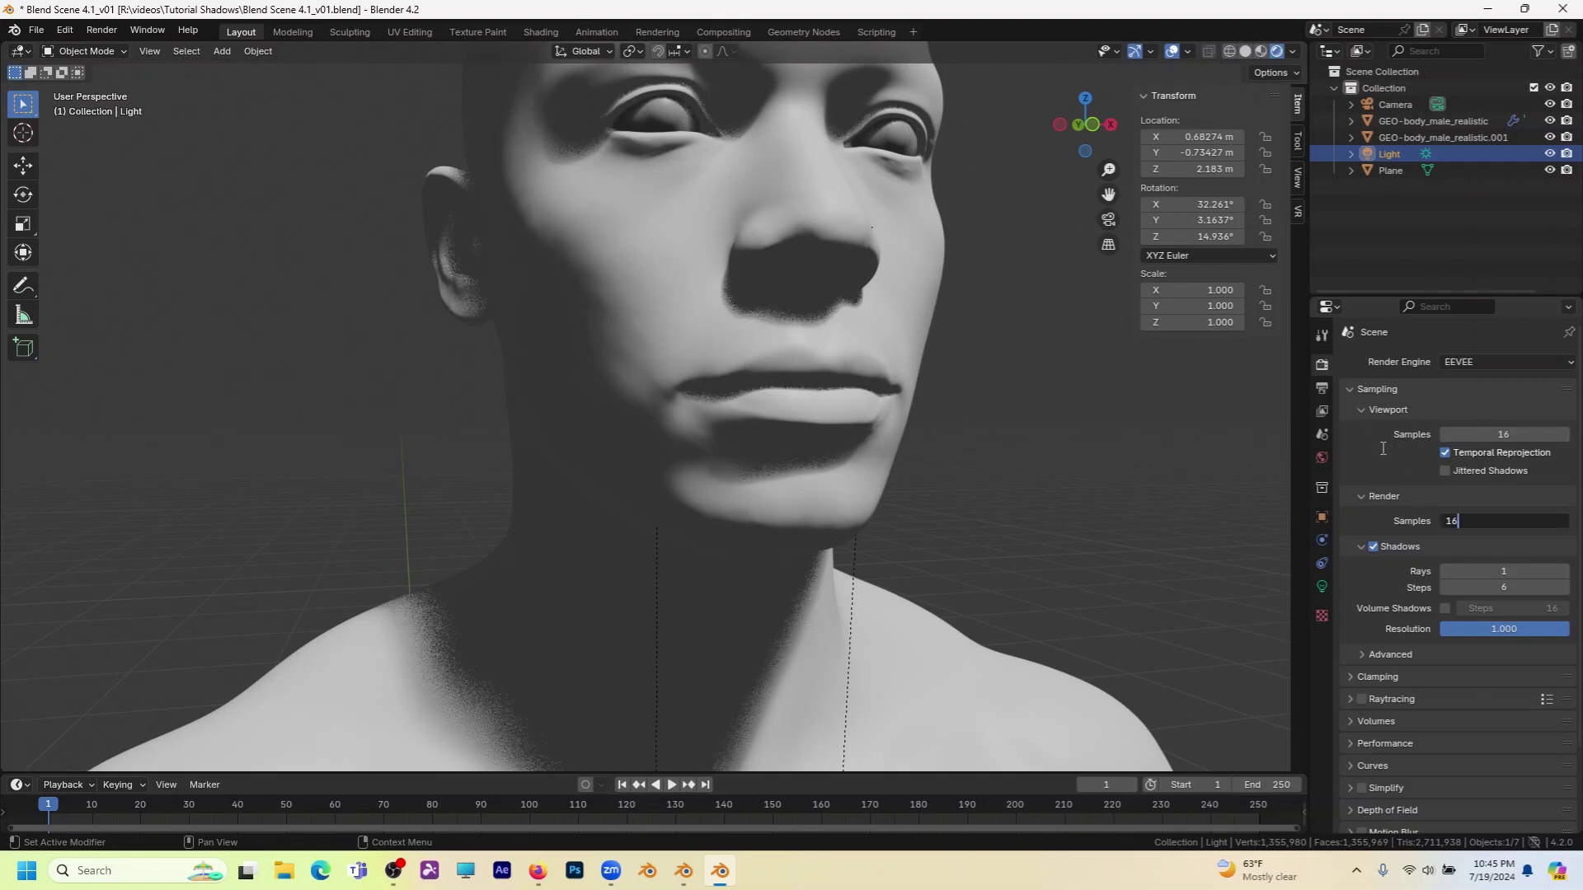
{"action": "key", "text": "Return"}
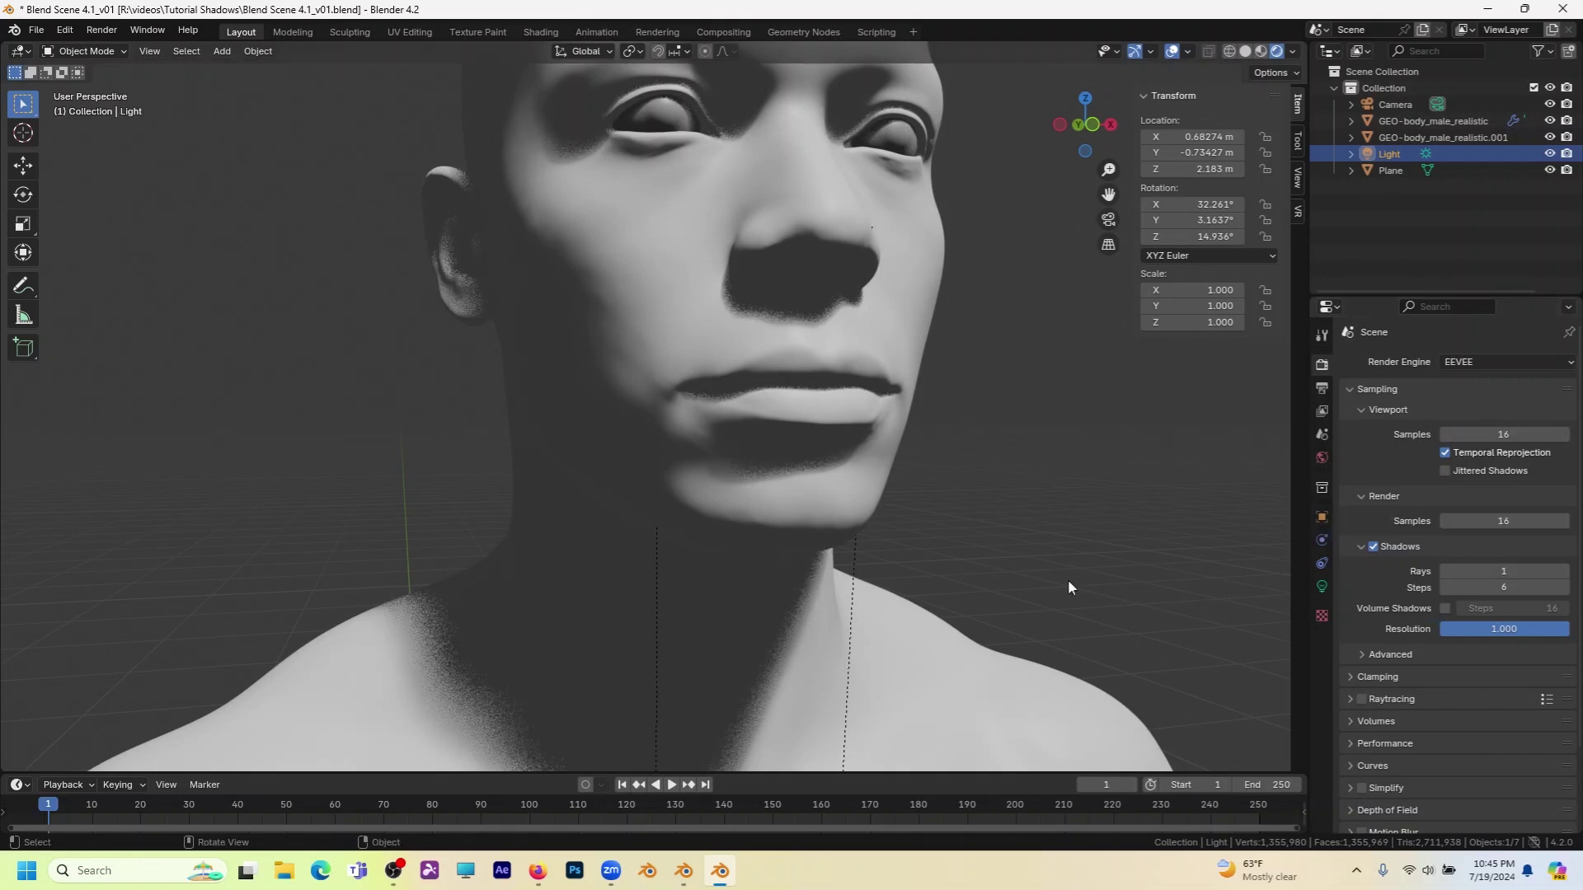
Switch to Blender 4.1, set the sun light's Angle to 11°, and inspect the shadows on the figure.
{"action": "left_click", "coordinate": [687, 872]}
{"action": "middle_click_drag", "start_coordinate": [834, 491], "coordinate": [816, 488]}
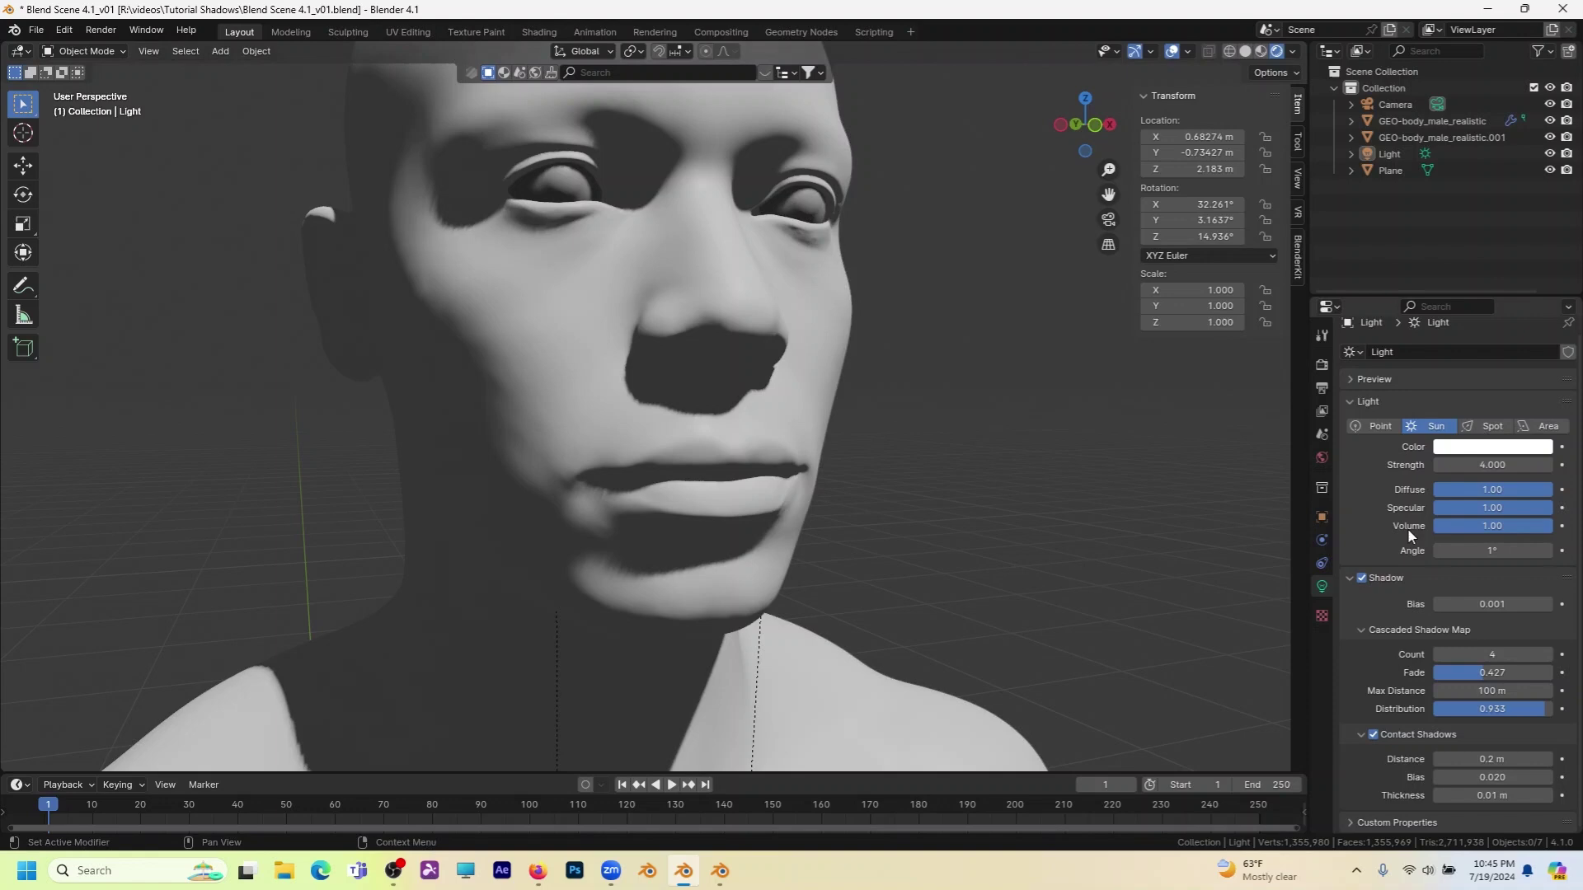
{"action": "left_click_drag", "start_coordinate": [1492, 551], "coordinate": [1542, 551]}
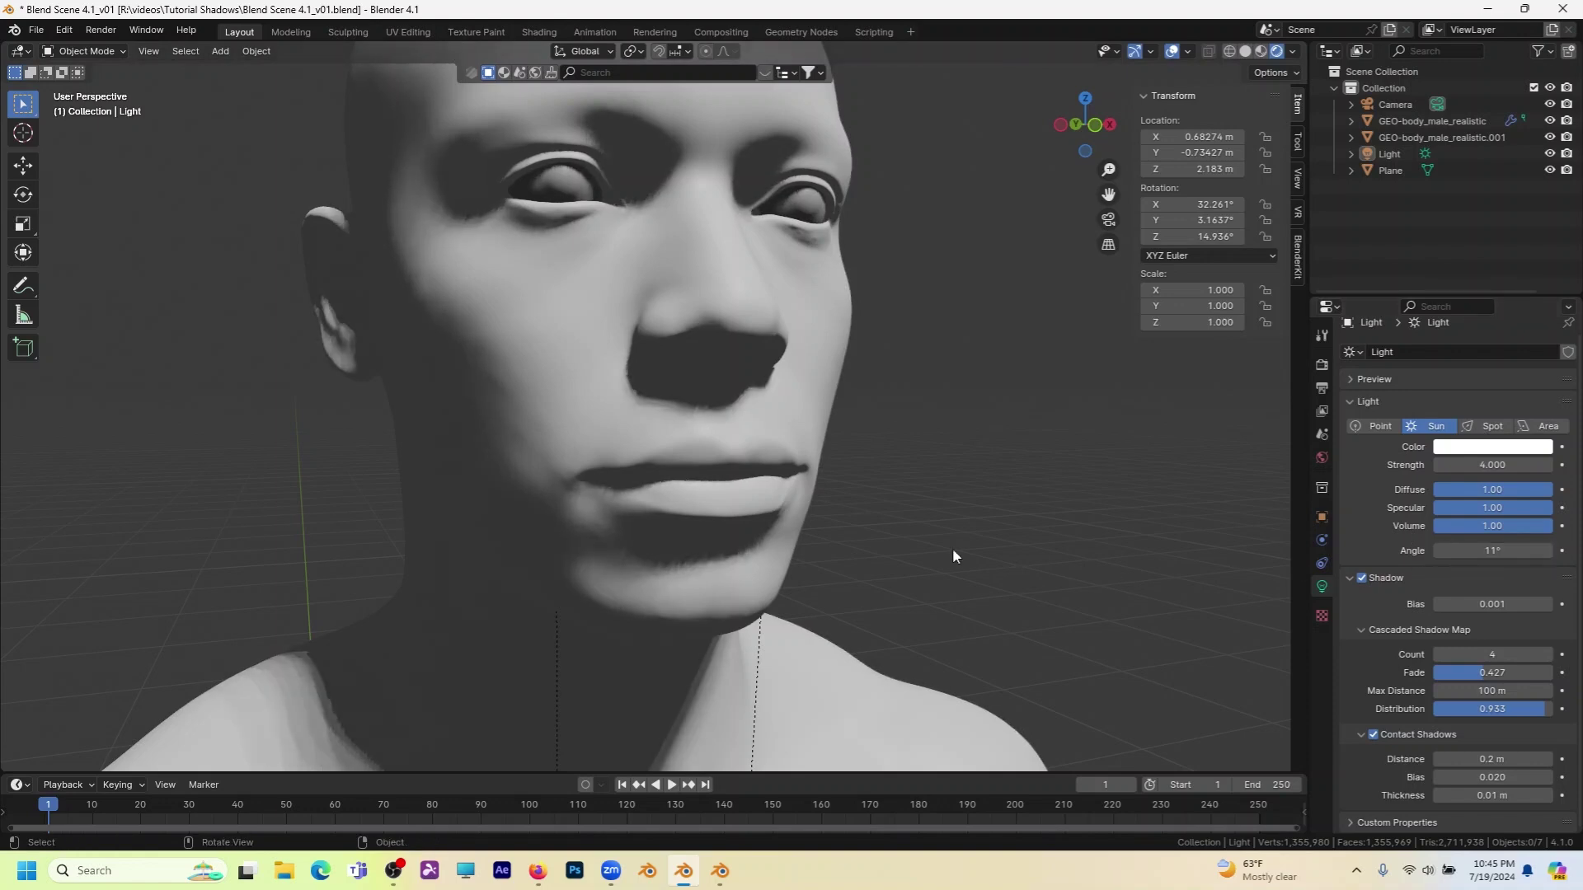
{"action": "scroll", "coordinate": [905, 272], "scroll_direction": "down", "scroll_amount": 8}
{"action": "middle_click_drag", "start_coordinate": [905, 272], "coordinate": [534, 567]}
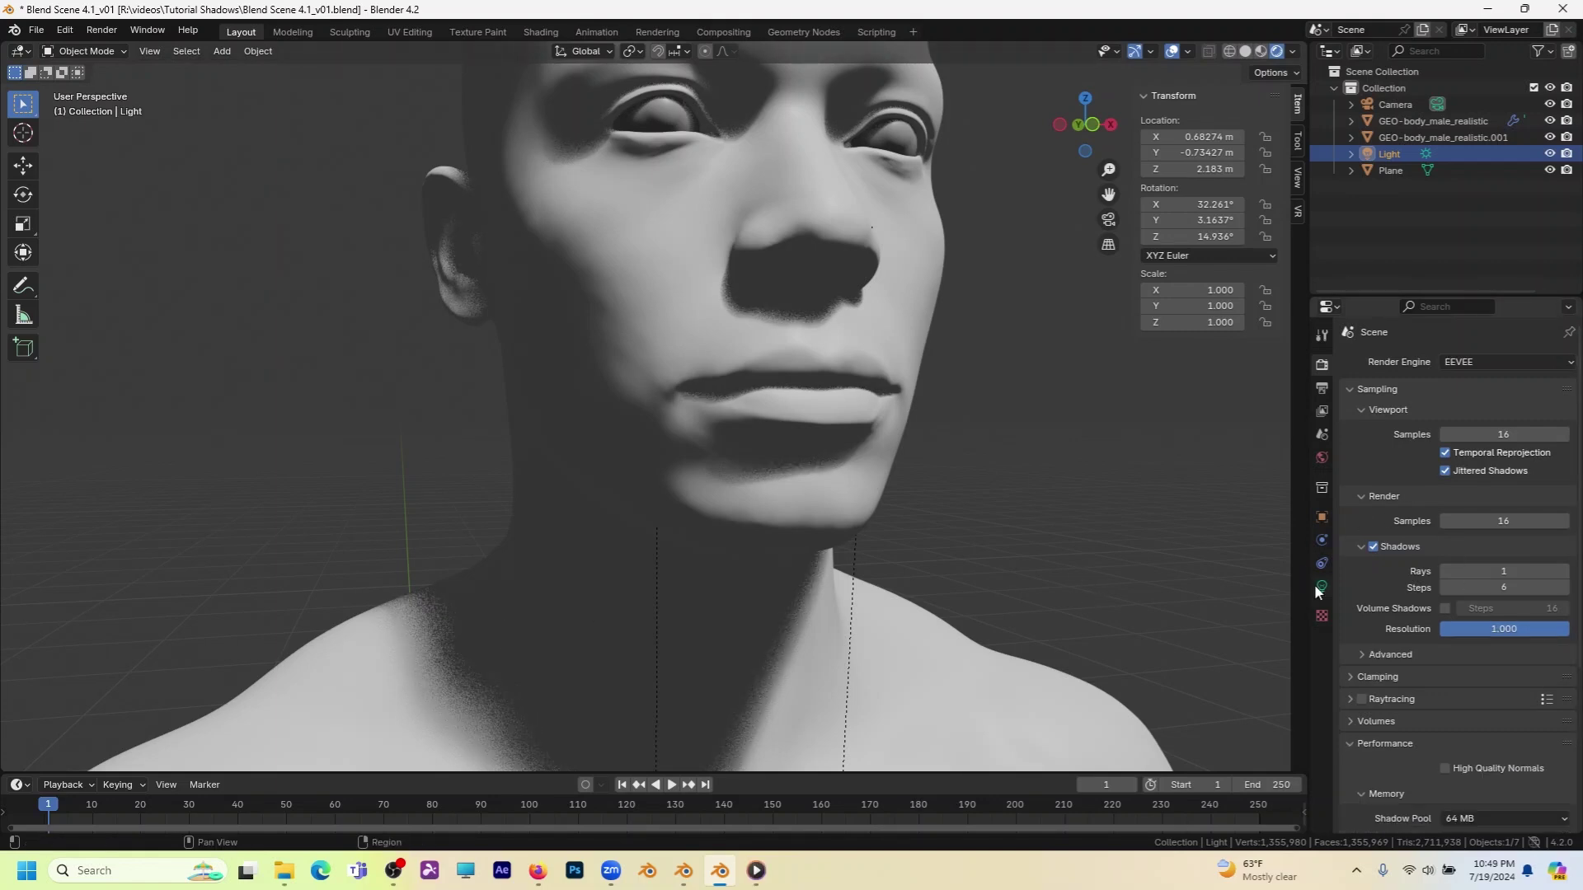
Enable Jitter for the sun light's shadow with Overblur at 0% and inspect the figure's shadow on the floor.
{"action": "left_click", "coordinate": [1319, 587]}
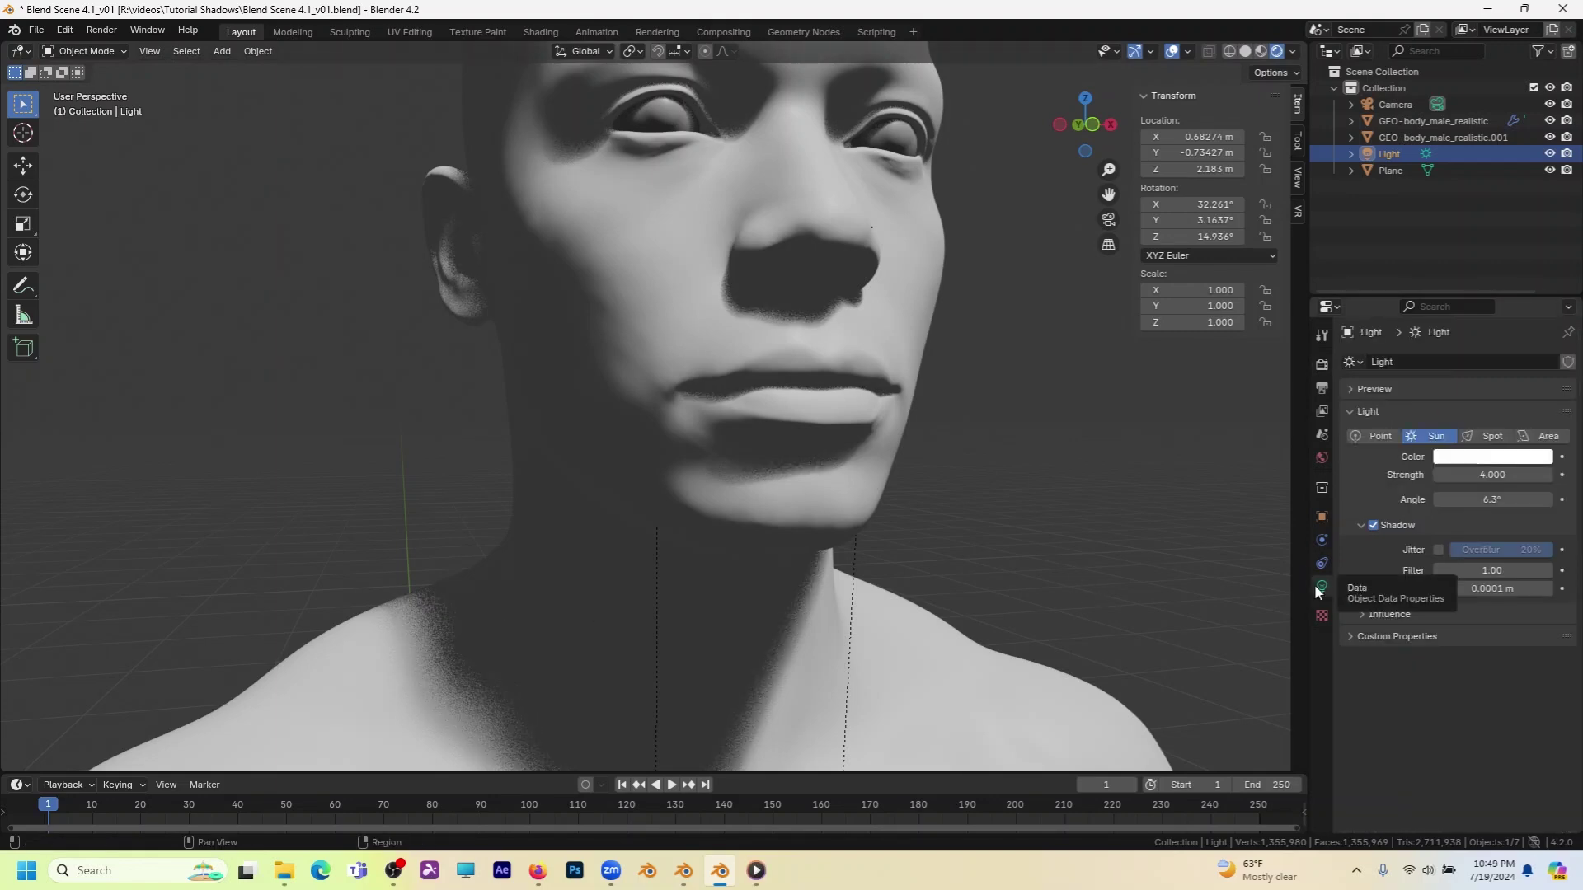
{"action": "left_click", "coordinate": [1437, 549]}
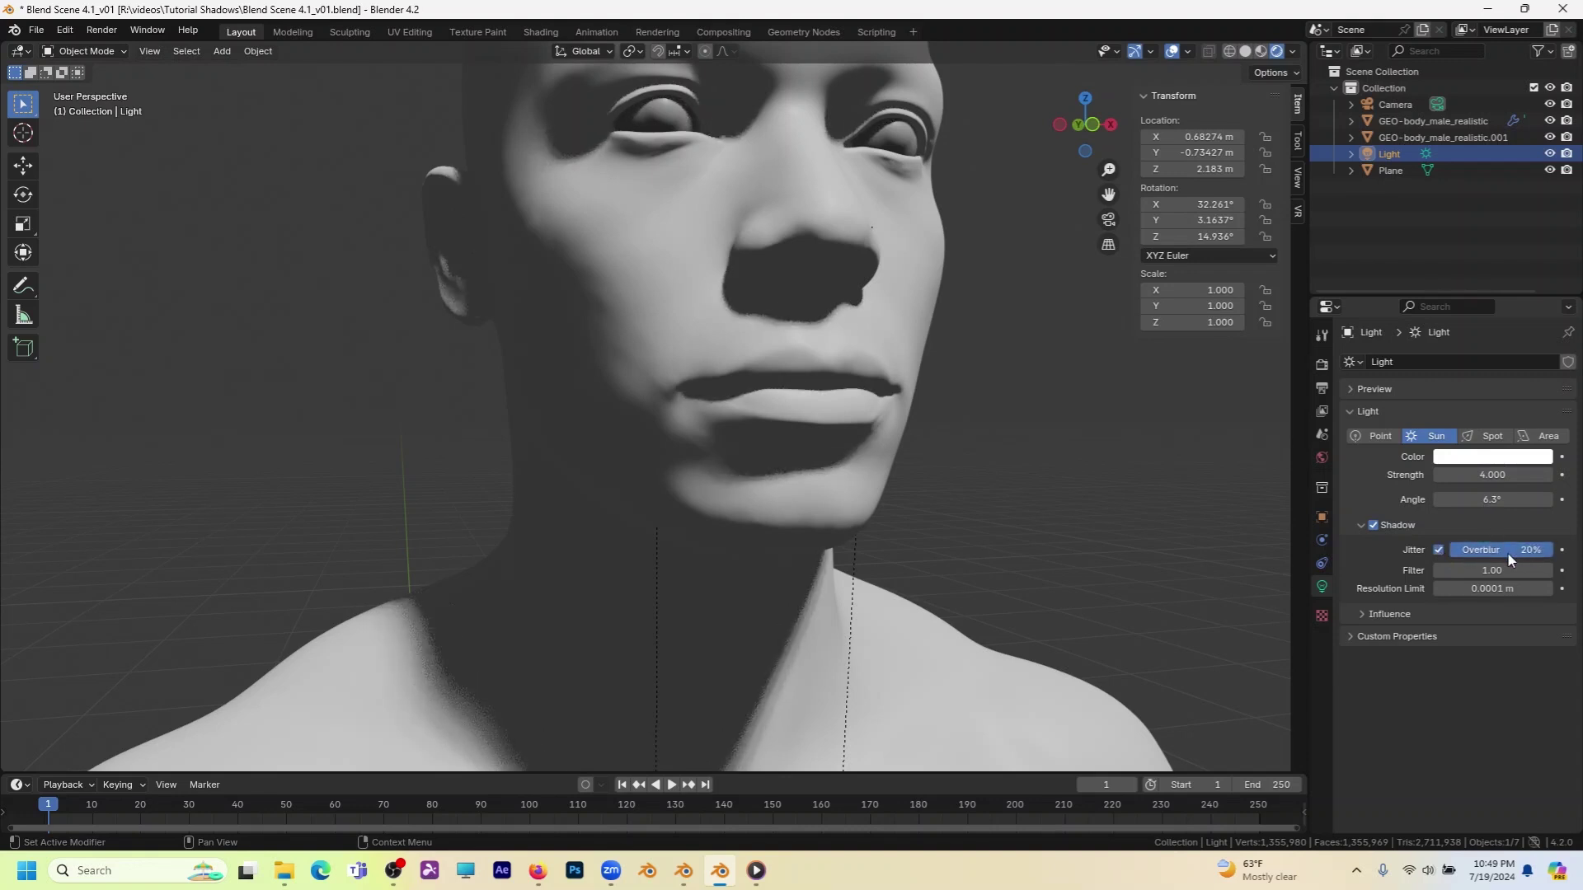
{"action": "left_click_drag", "start_coordinate": [1535, 549], "coordinate": [1445, 553]}
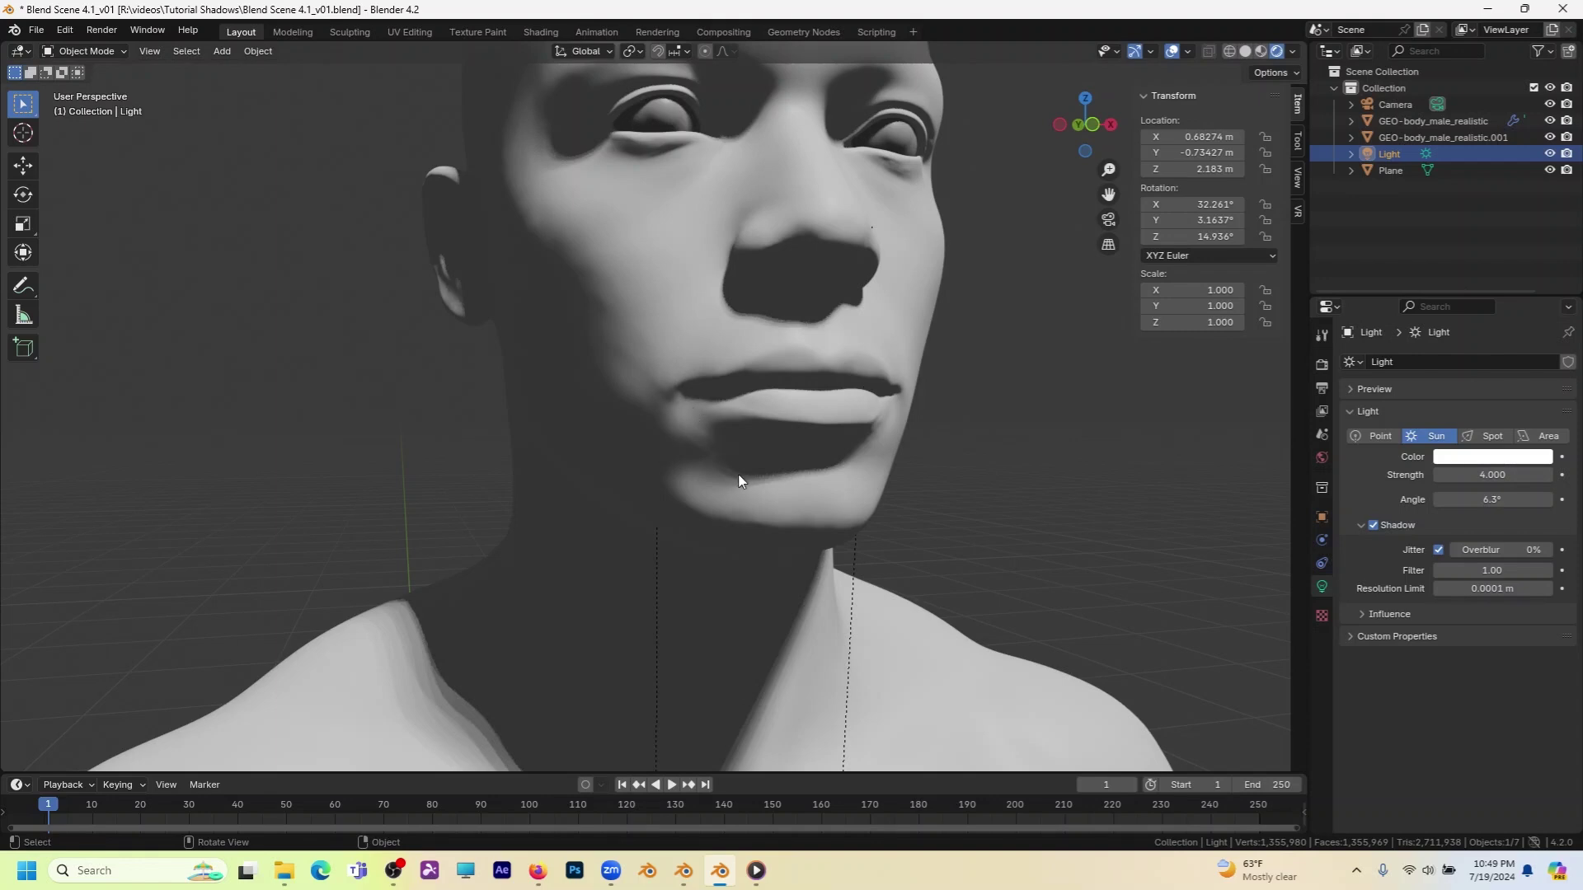
{"action": "middle_click_drag", "start_coordinate": [739, 473], "coordinate": [849, 299]}
{"action": "scroll", "coordinate": [846, 301], "scroll_direction": "down", "scroll_amount": 10}
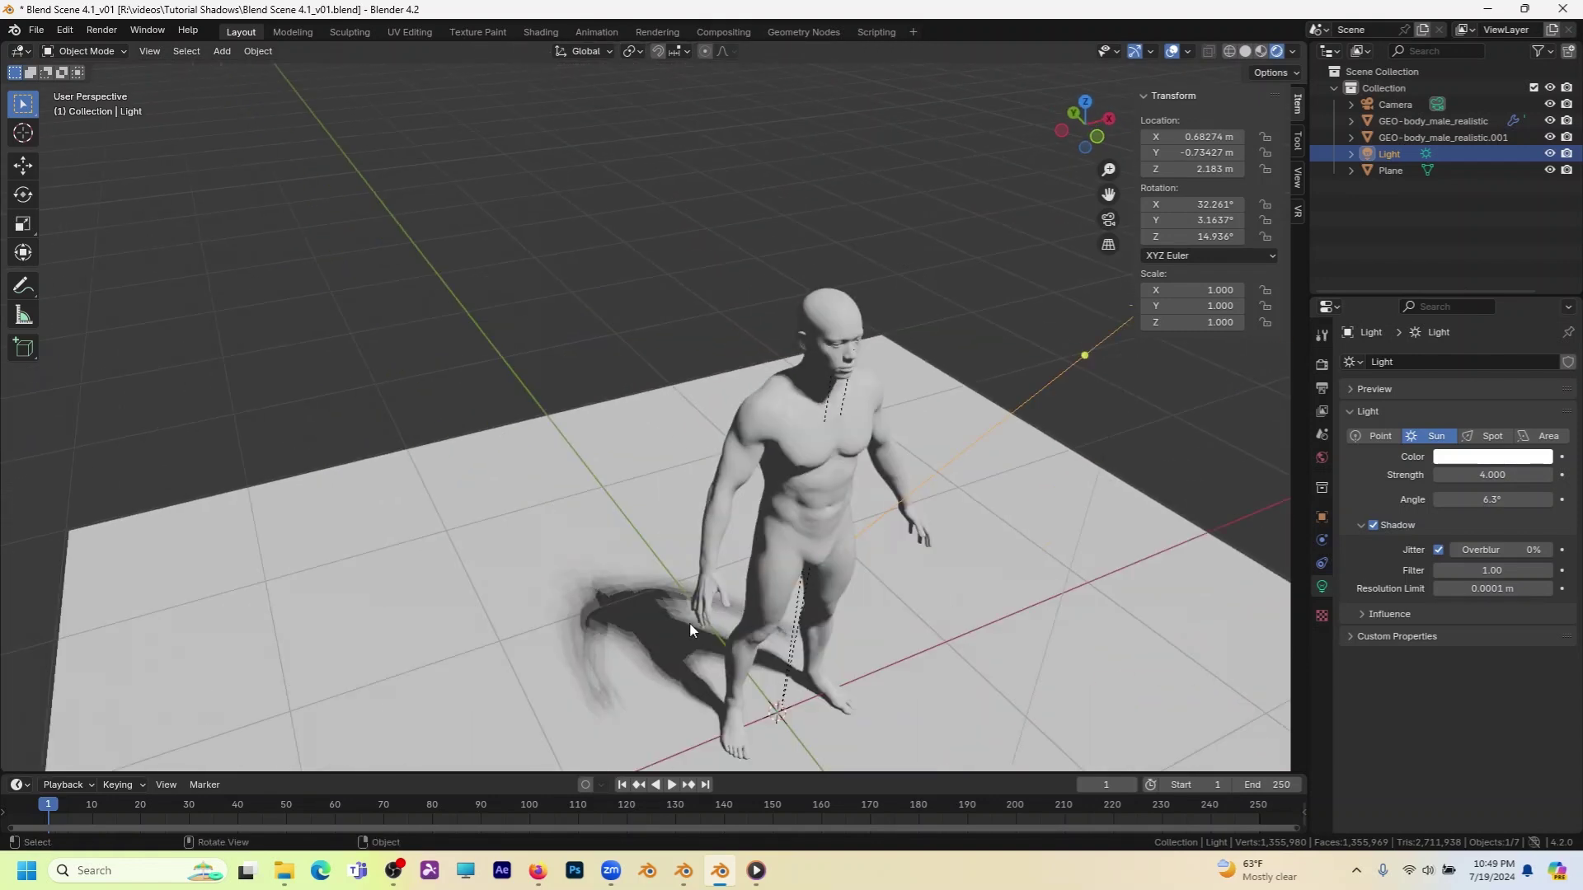
{"action": "scroll", "coordinate": [689, 618], "scroll_direction": "up", "scroll_amount": 5}
{"action": "middle_click_drag", "start_coordinate": [688, 562], "coordinate": [710, 603]}
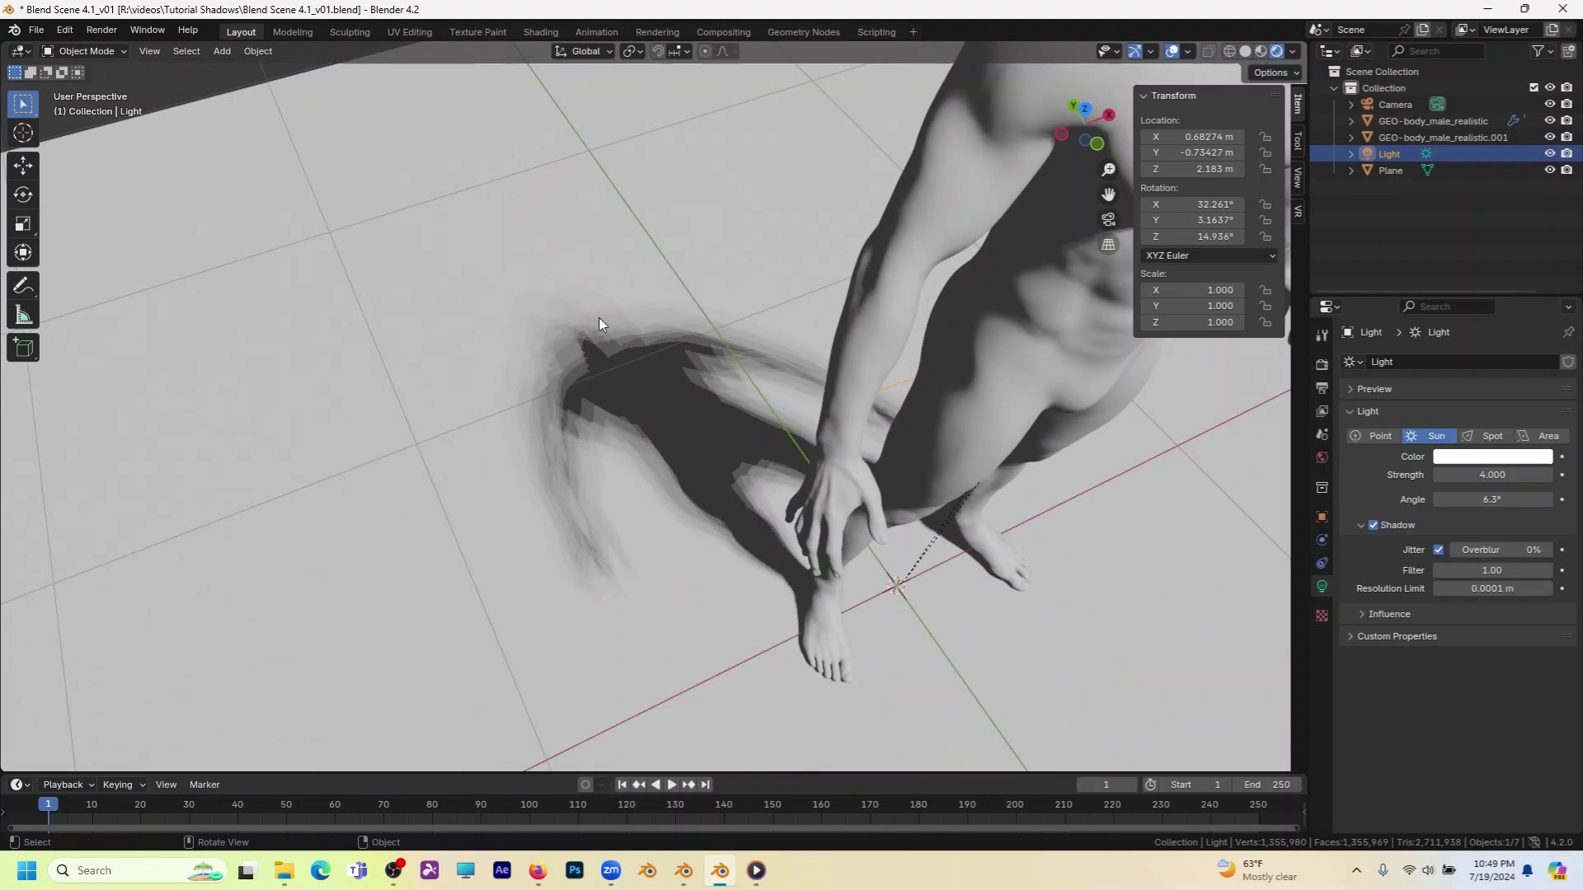
{"action": "middle_click_drag", "start_coordinate": [613, 605], "coordinate": [783, 473]}
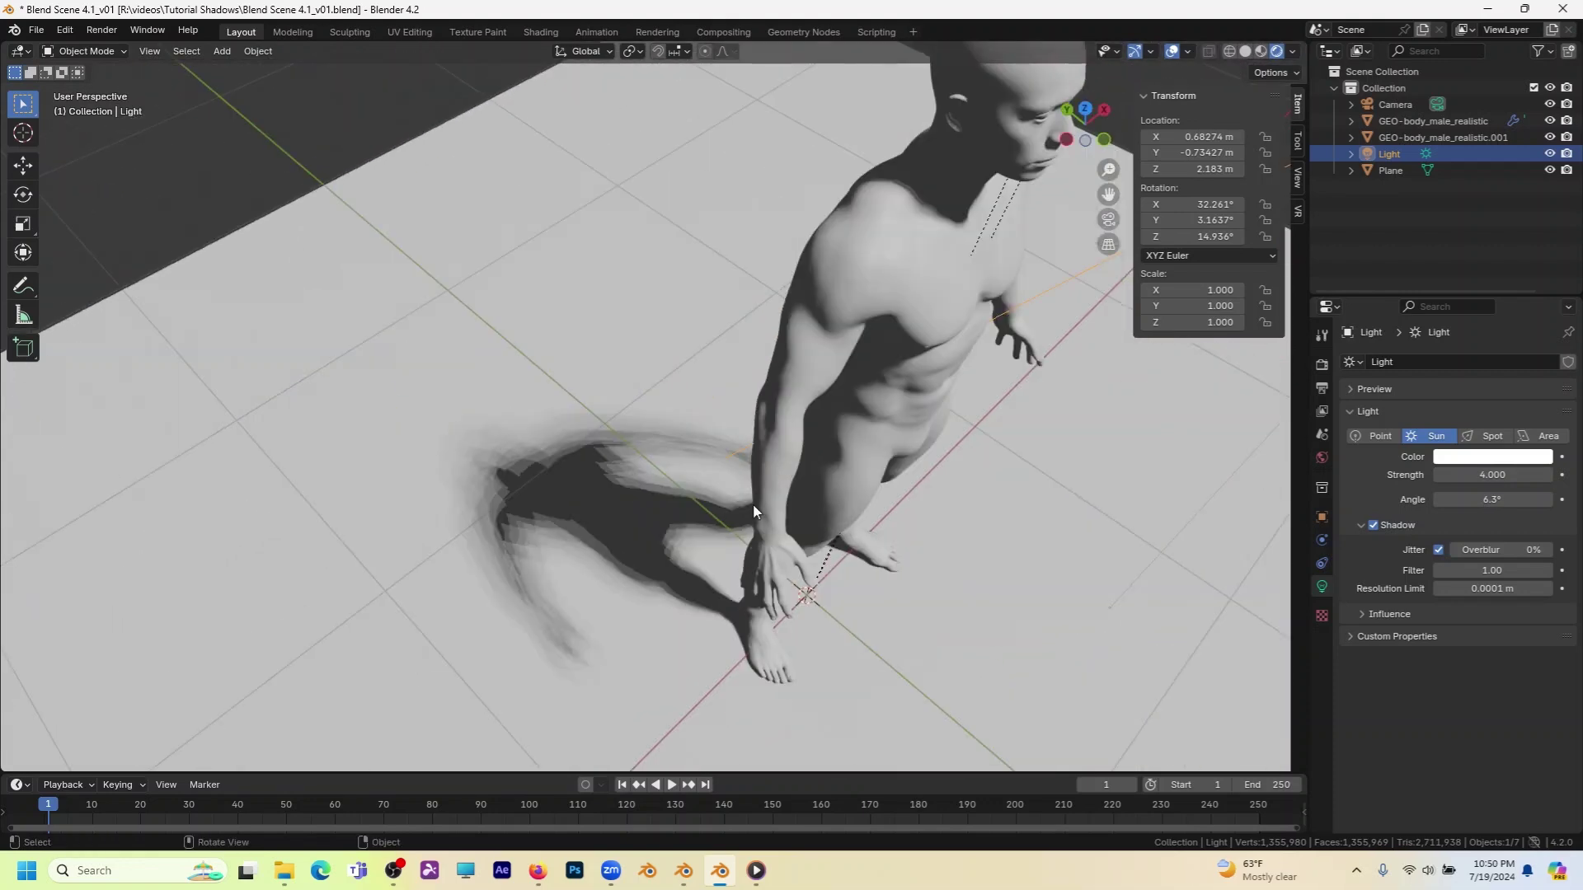
Set the EEVEE viewport Samples to 64 and check how smooth the figure's floor shadow is.
{"action": "left_click", "coordinate": [1322, 364]}
{"action": "left_click", "coordinate": [1492, 435]}
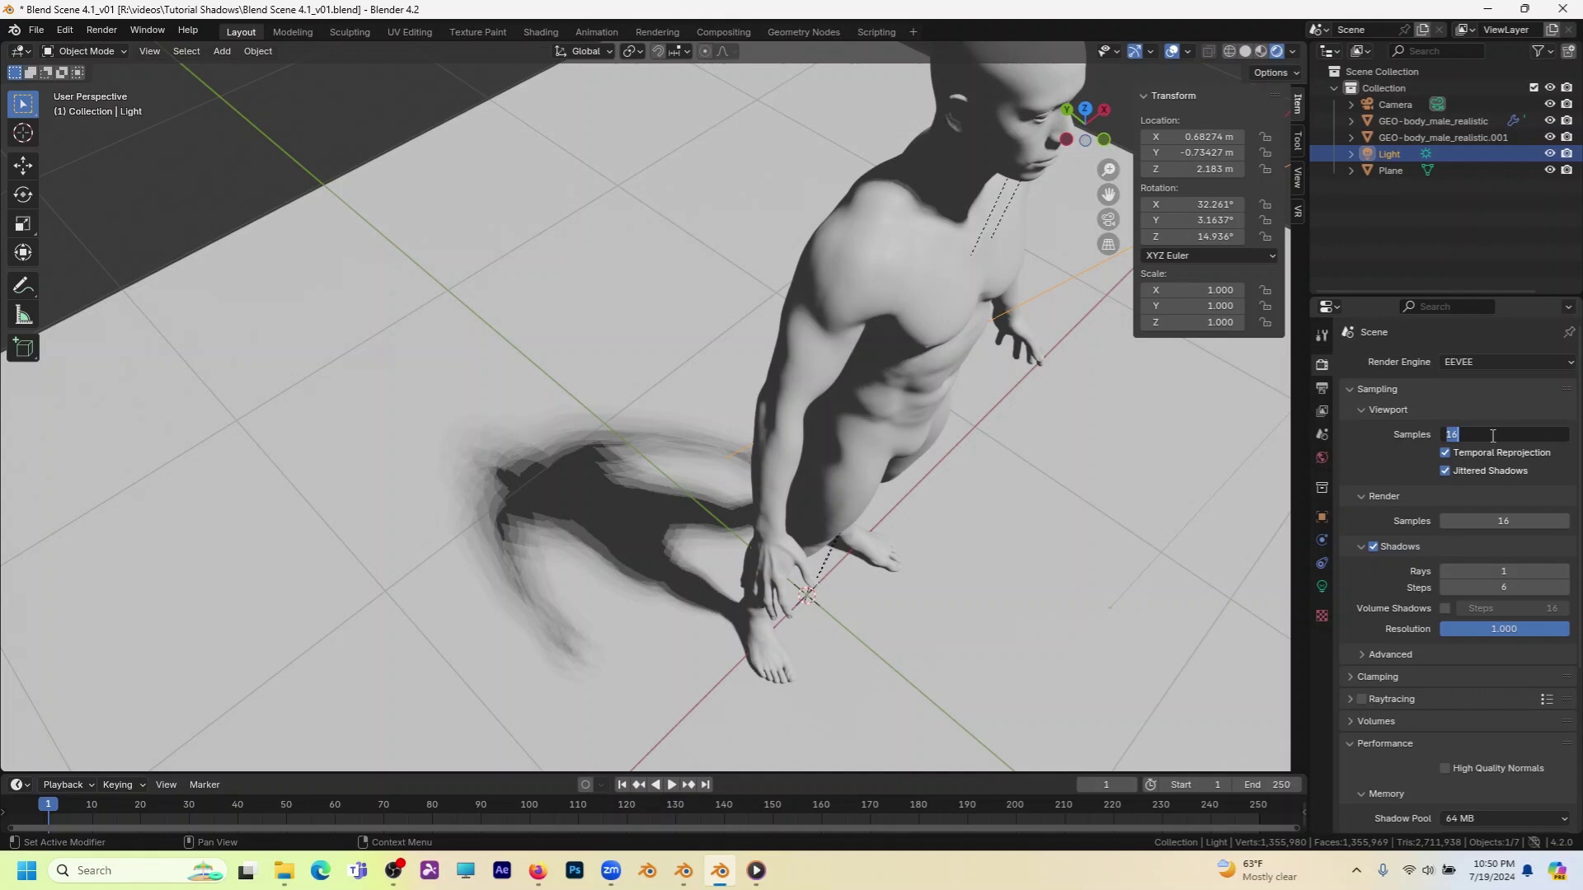
{"action": "type", "text": "64"}
{"action": "key", "text": "Return"}
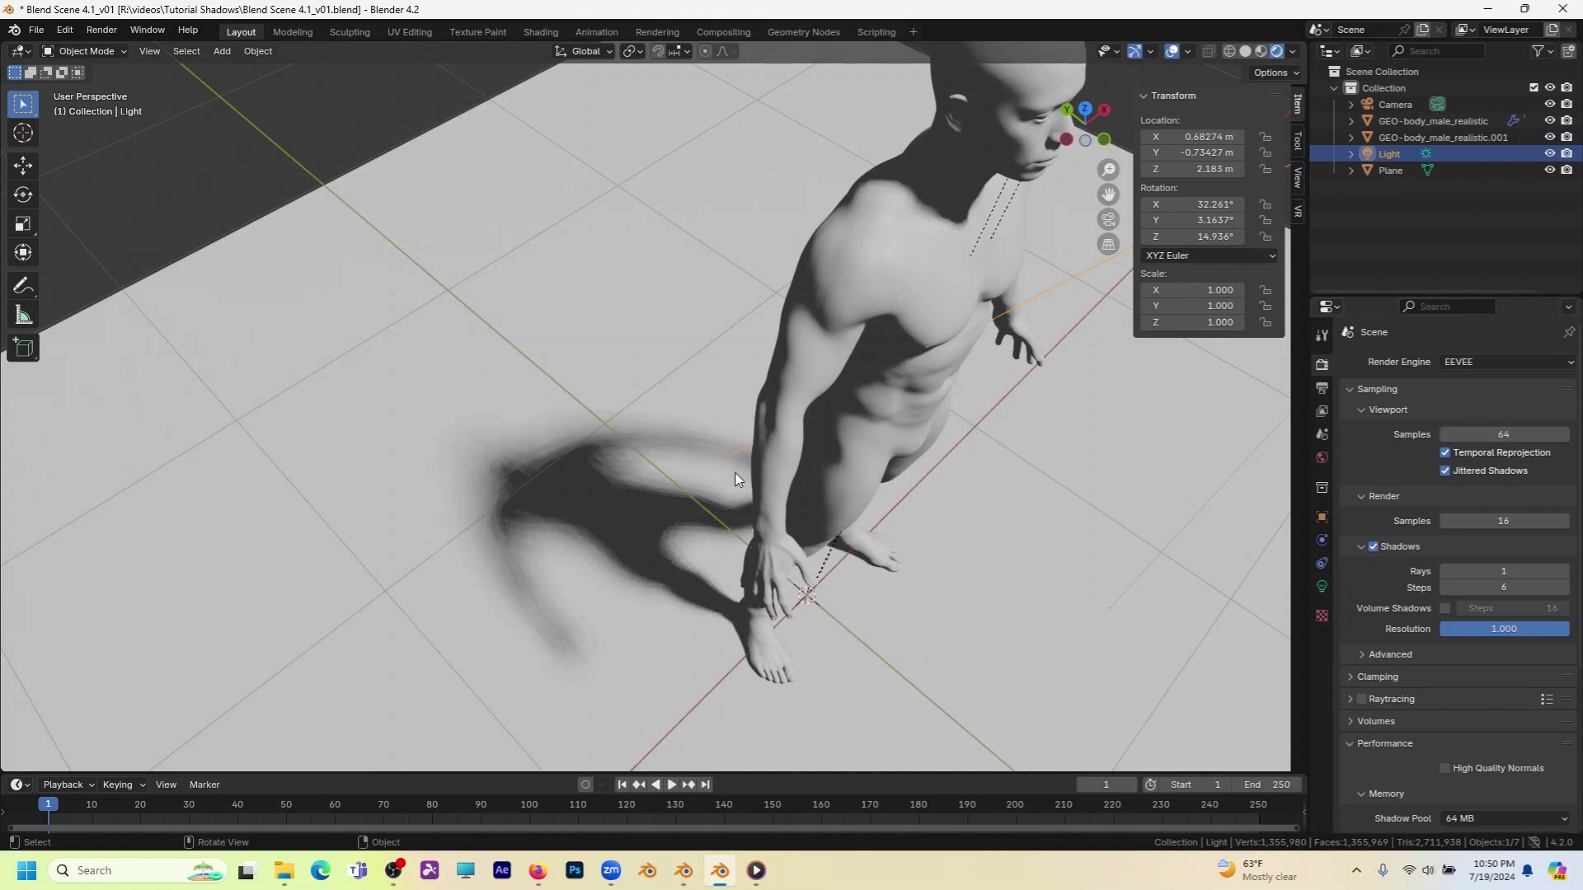
{"action": "mouse_move", "coordinate": [719, 497]}
{"action": "middle_mouse_down"}
{"action": "mouse_move", "coordinate": [742, 477]}
{"action": "mouse_move", "coordinate": [725, 429]}
{"action": "middle_mouse_up"}
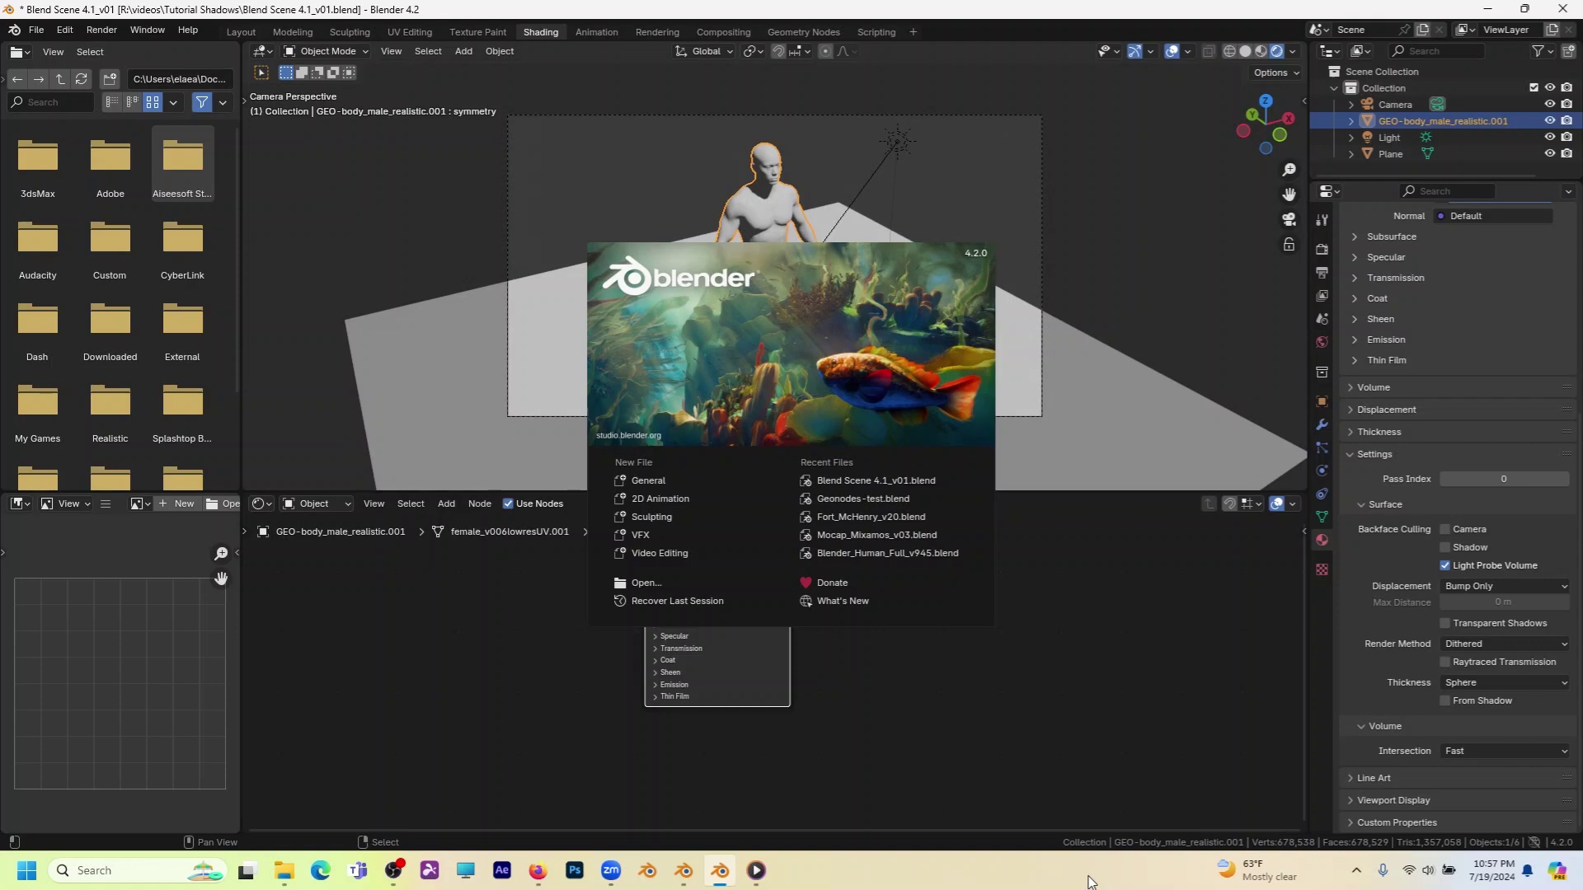
Switch to Blender 4.1 and check the Shadow Mode options in the figure's material settings.
{"action": "left_click", "coordinate": [684, 870]}
{"action": "left_click", "coordinate": [947, 629]}
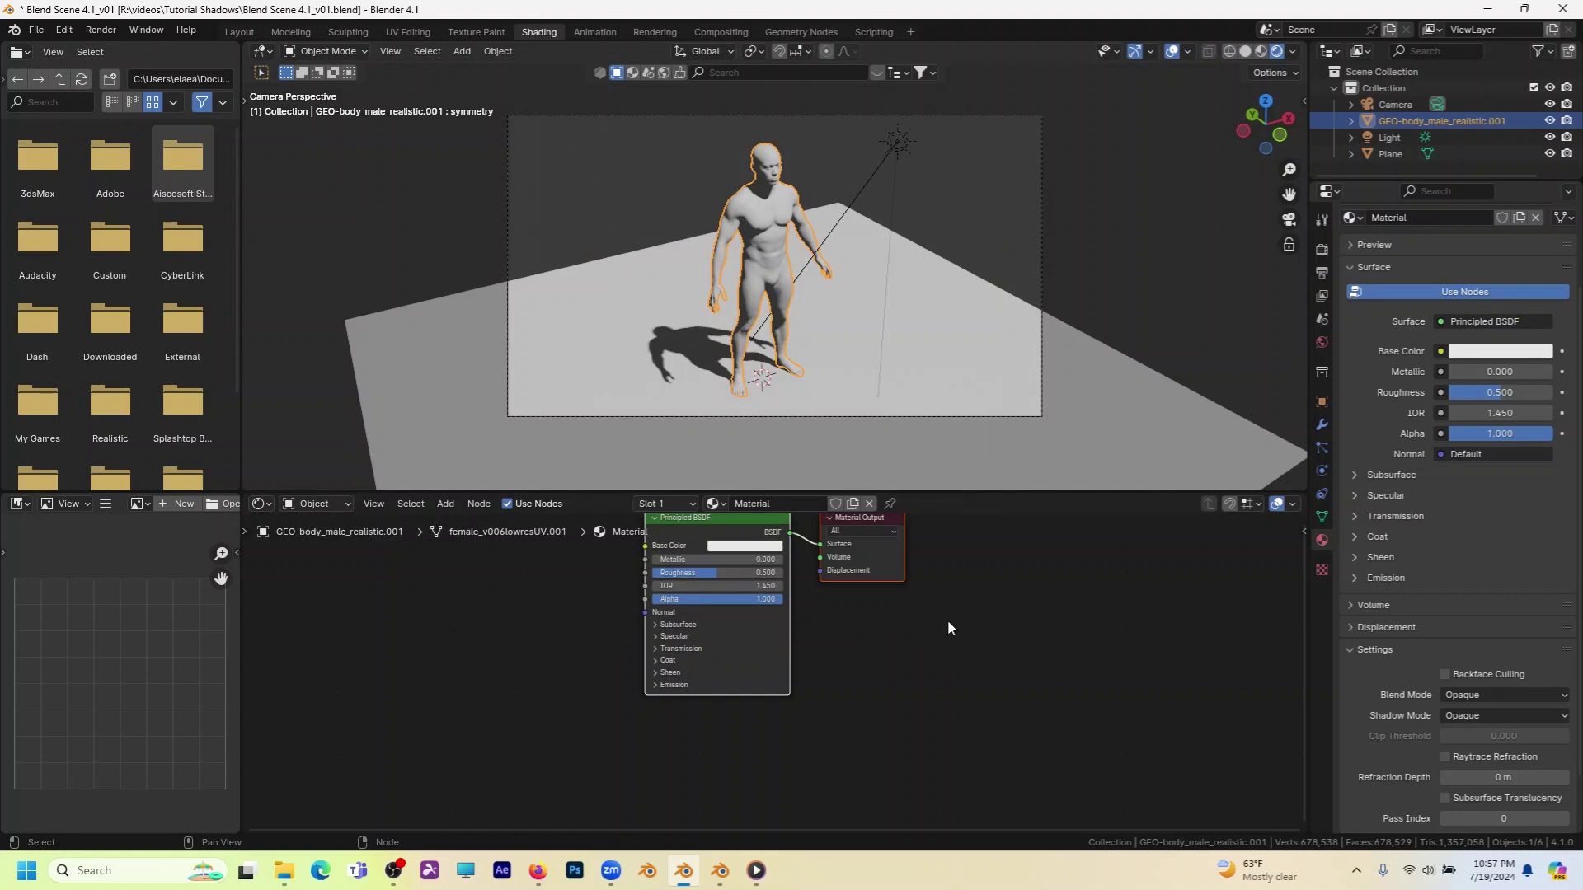
{"action": "left_click_drag", "start_coordinate": [714, 532], "coordinate": [711, 538]}
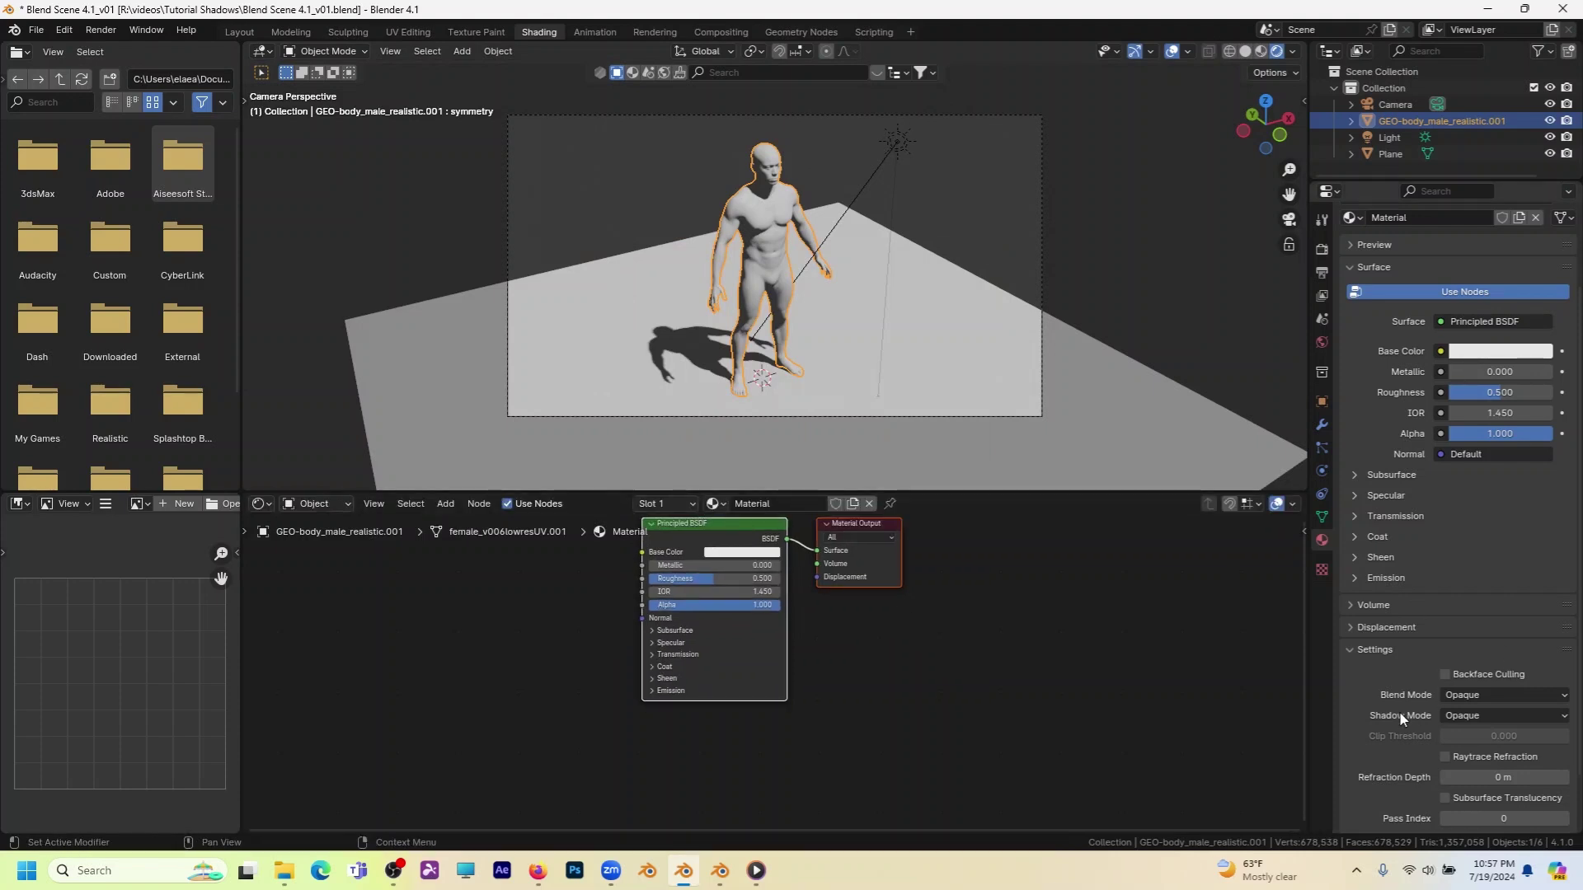
{"action": "scroll", "coordinate": [1399, 717], "scroll_direction": "down", "scroll_amount": 2}
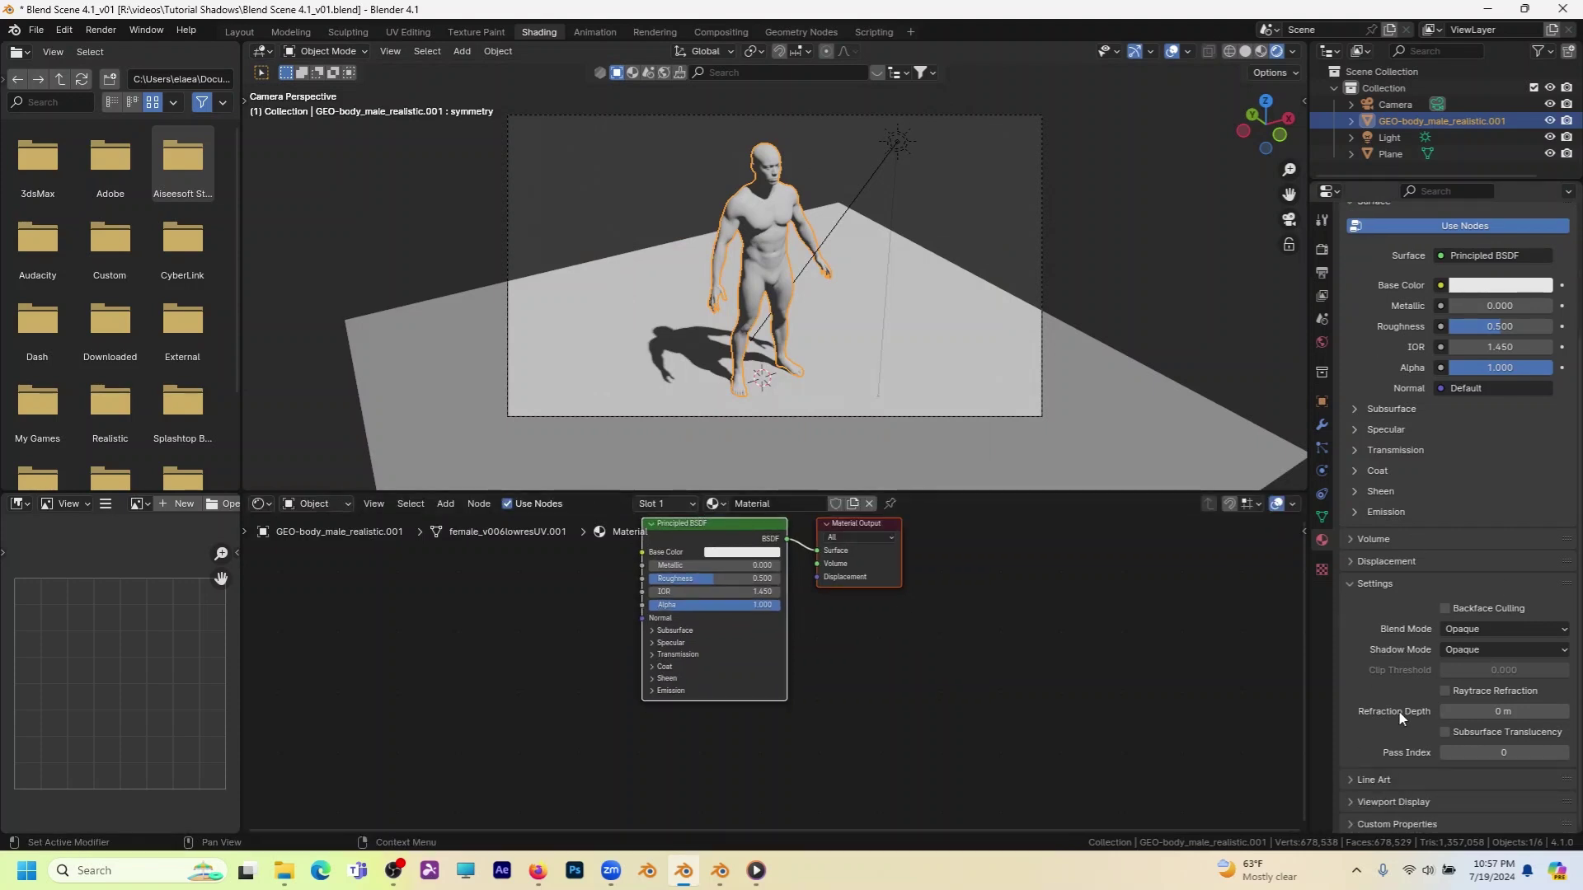
{"action": "left_click", "coordinate": [1450, 649]}
Switch to Blender 4.2, set the Principled BSDF Alpha to 0.000, and check the figure's shadow on the floor.
{"action": "left_click", "coordinate": [724, 880]}
{"action": "left_click", "coordinate": [1196, 647]}
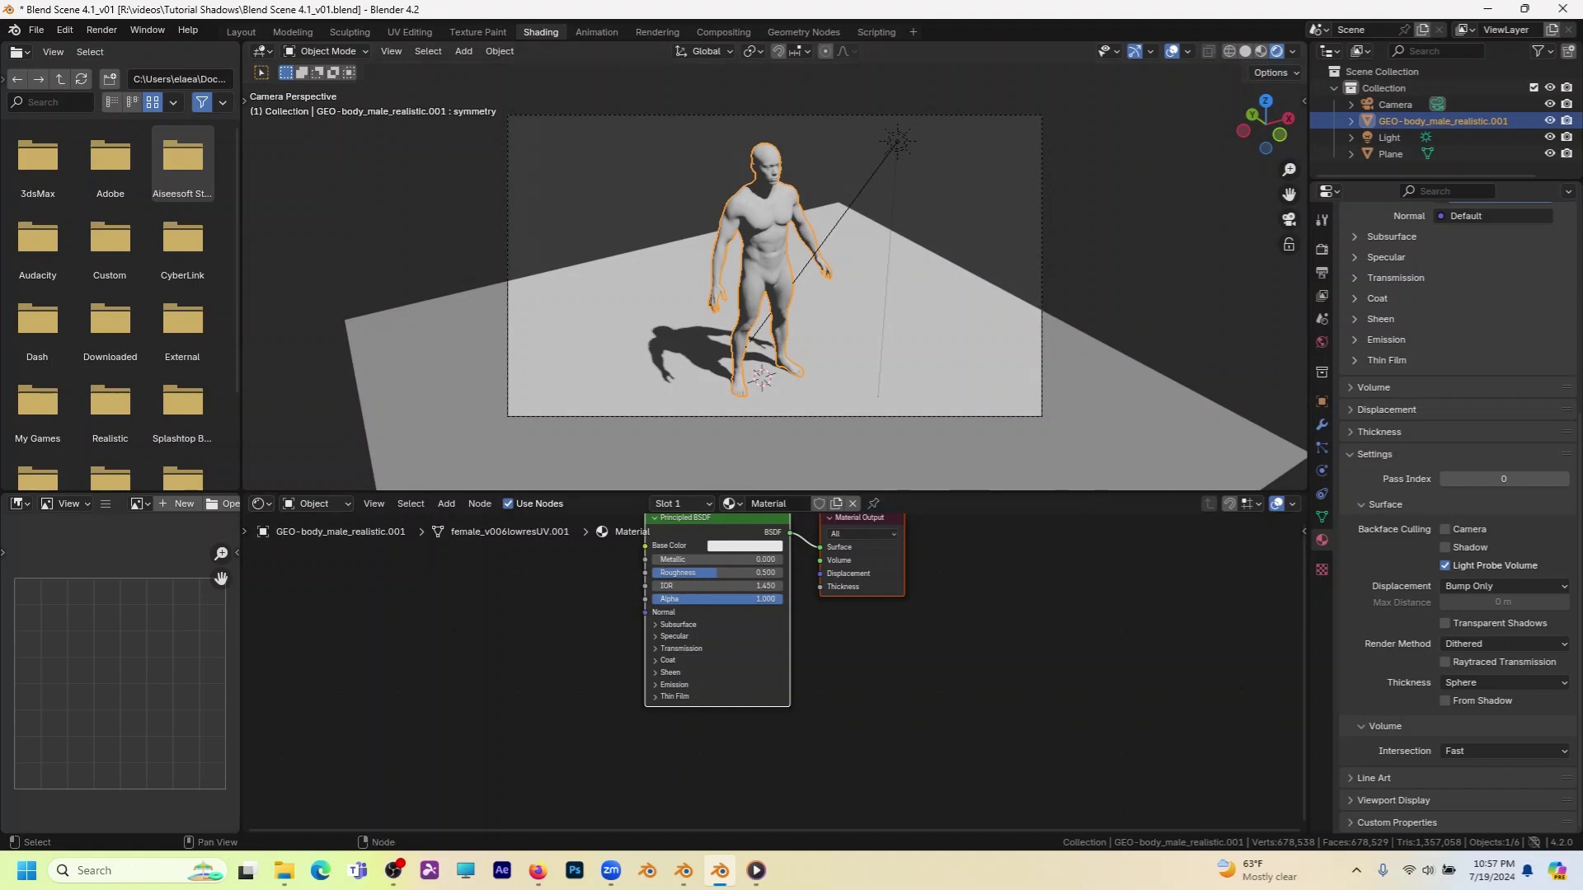
{"action": "left_click_drag", "start_coordinate": [746, 598], "coordinate": [651, 598]}
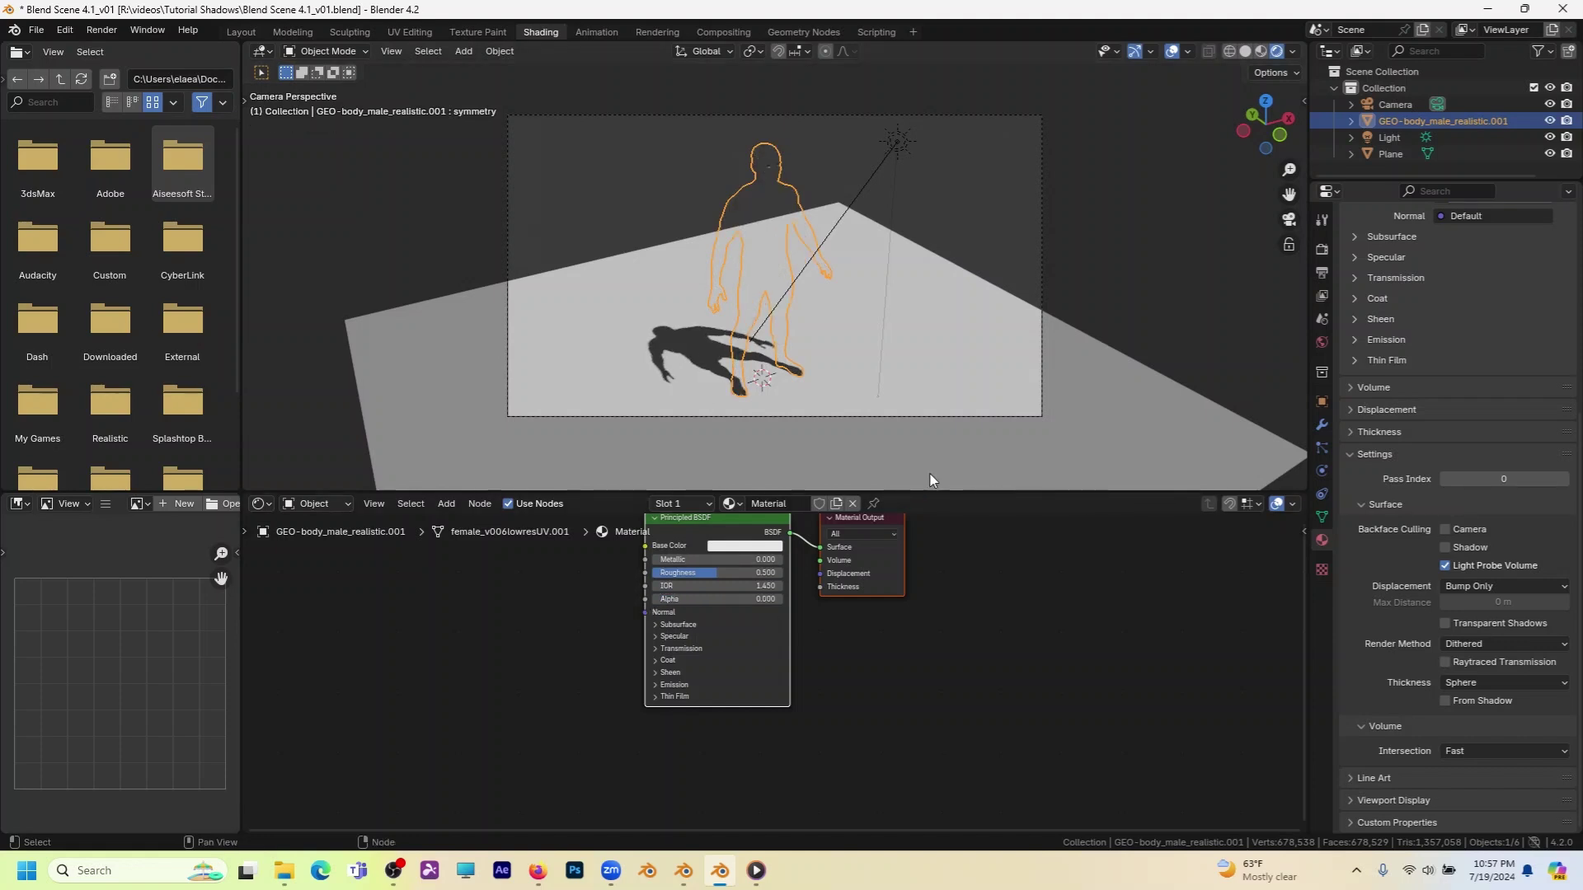
{"action": "middle_click_drag", "start_coordinate": [874, 413], "coordinate": [664, 305]}
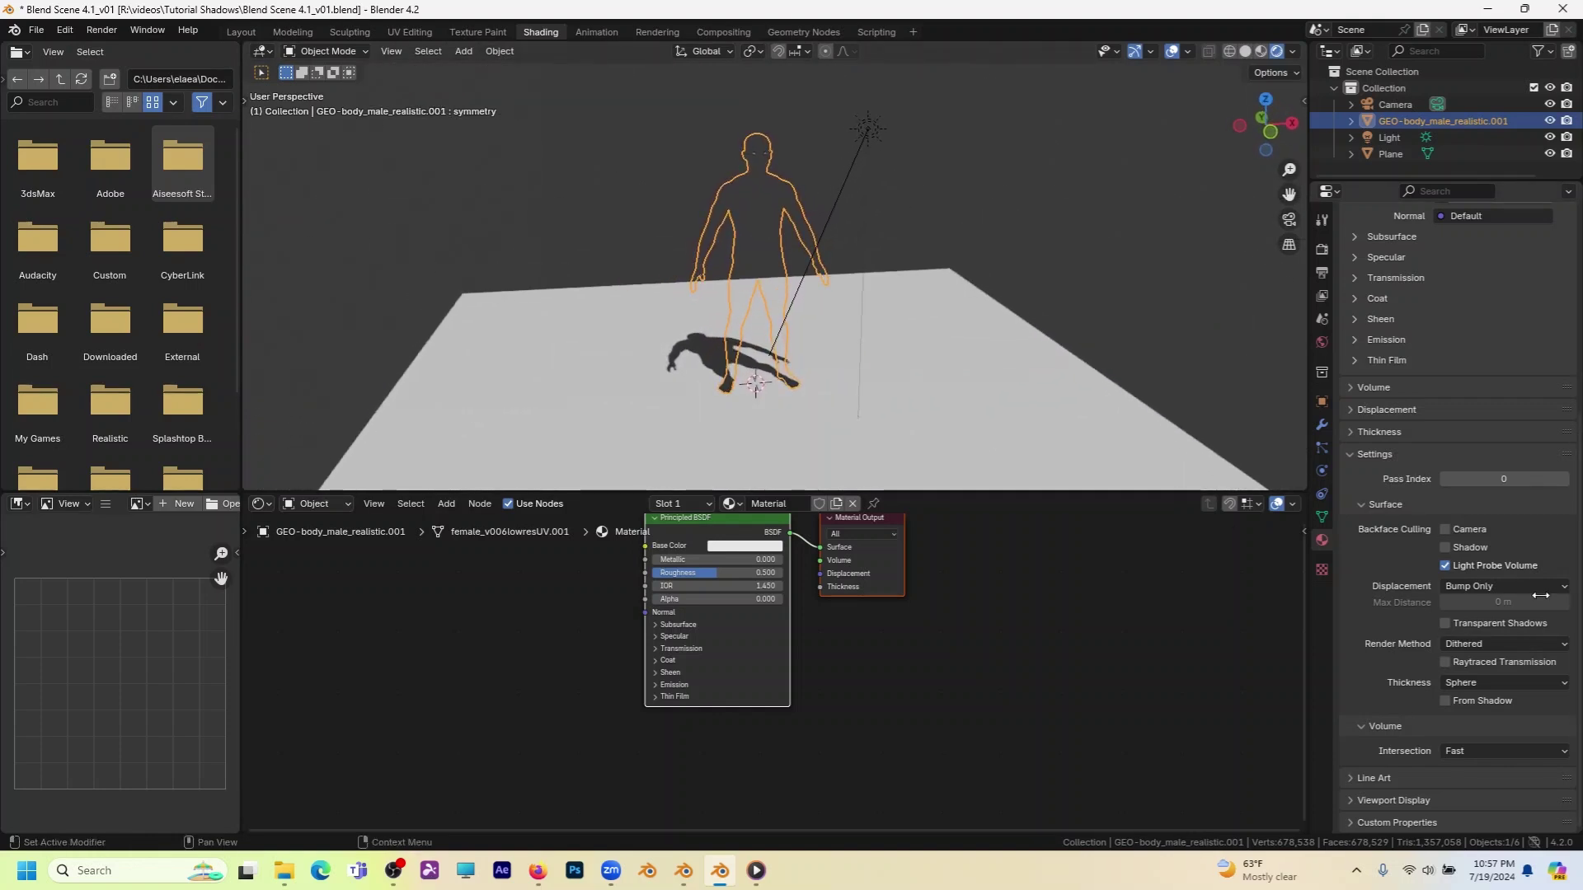
Enable Transparent Shadows for the figure's material and raise the Principled BSDF Alpha again to check the shadow.
{"action": "left_click", "coordinate": [1472, 626]}
{"action": "middle_click_drag", "start_coordinate": [806, 339], "coordinate": [837, 379]}
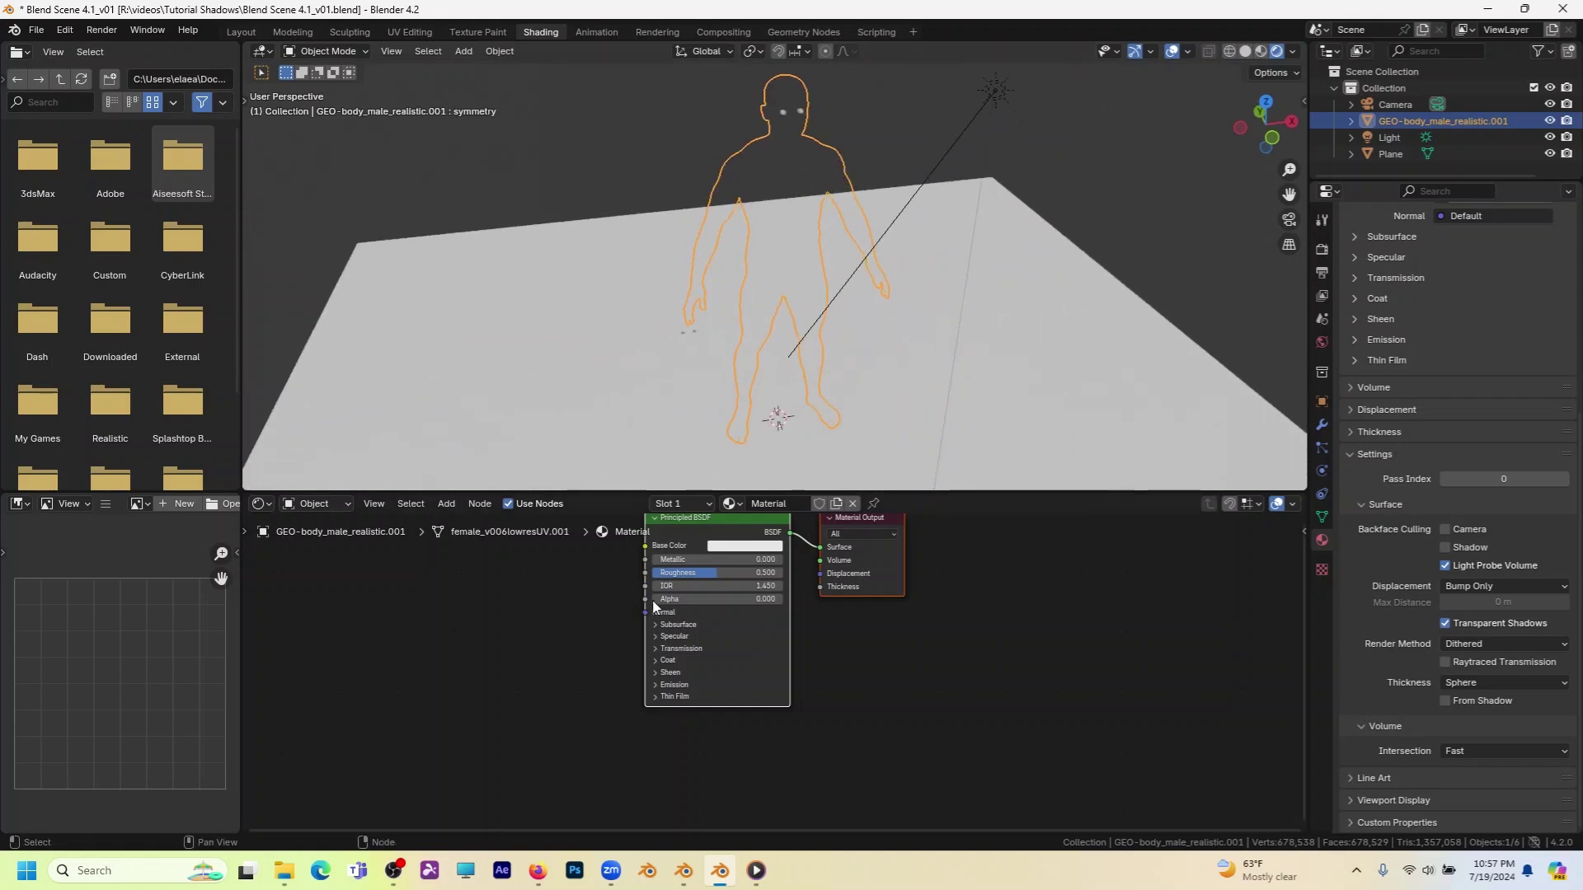
{"action": "left_click_drag", "start_coordinate": [655, 599], "coordinate": [711, 599]}
{"action": "middle_click_drag", "start_coordinate": [628, 330], "coordinate": [679, 318]}
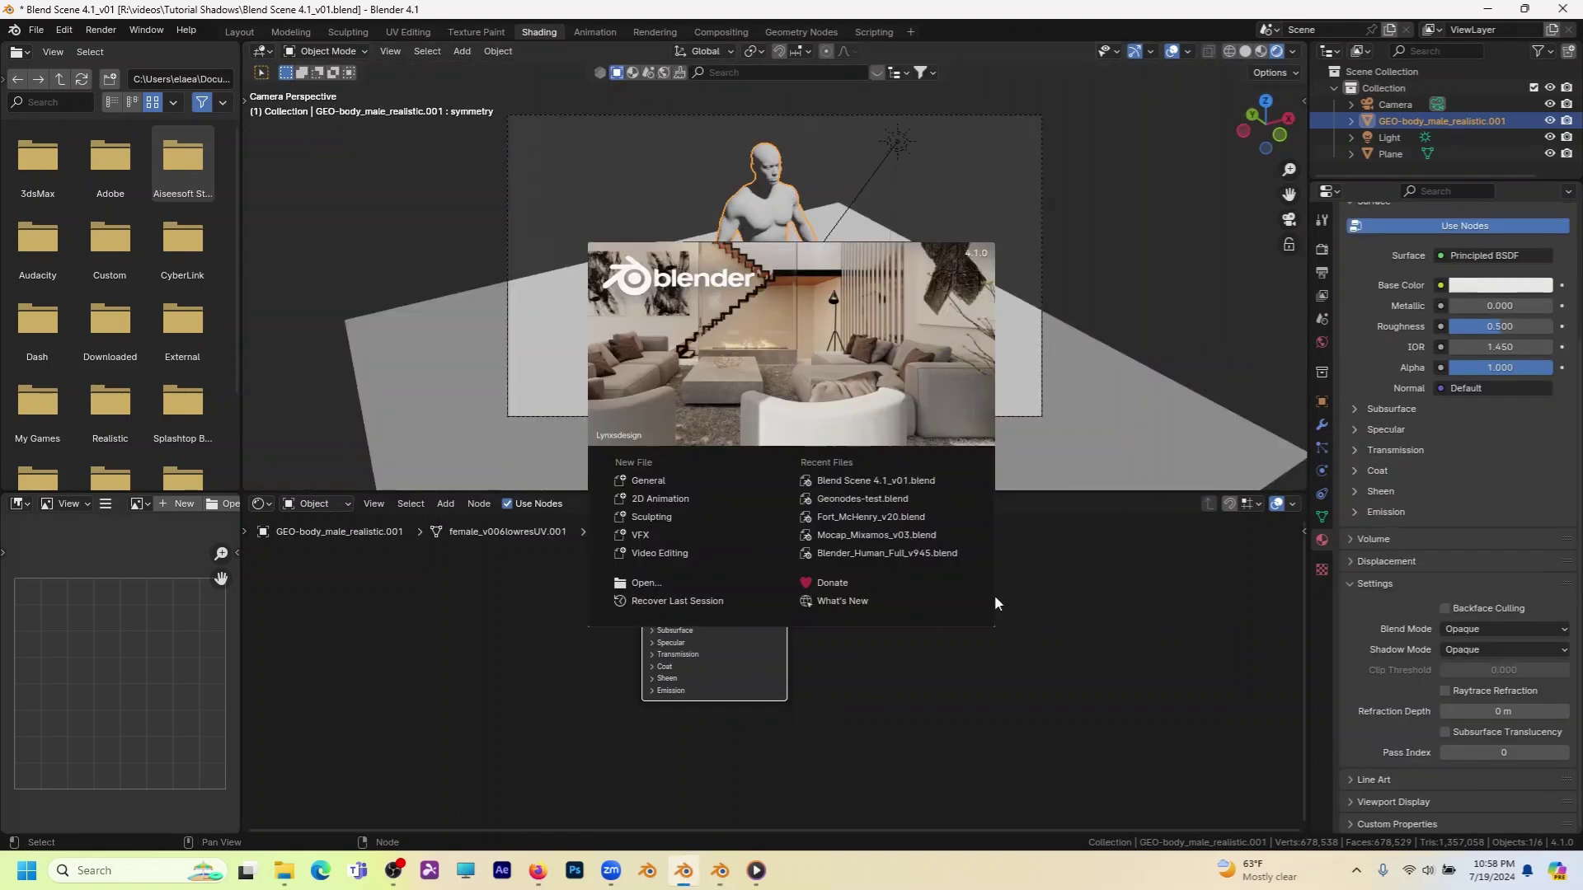
Set the figure material's Shadow Mode to None in Blender 4.1.
{"action": "left_click", "coordinate": [1489, 648]}
{"action": "left_click", "coordinate": [1477, 665]}
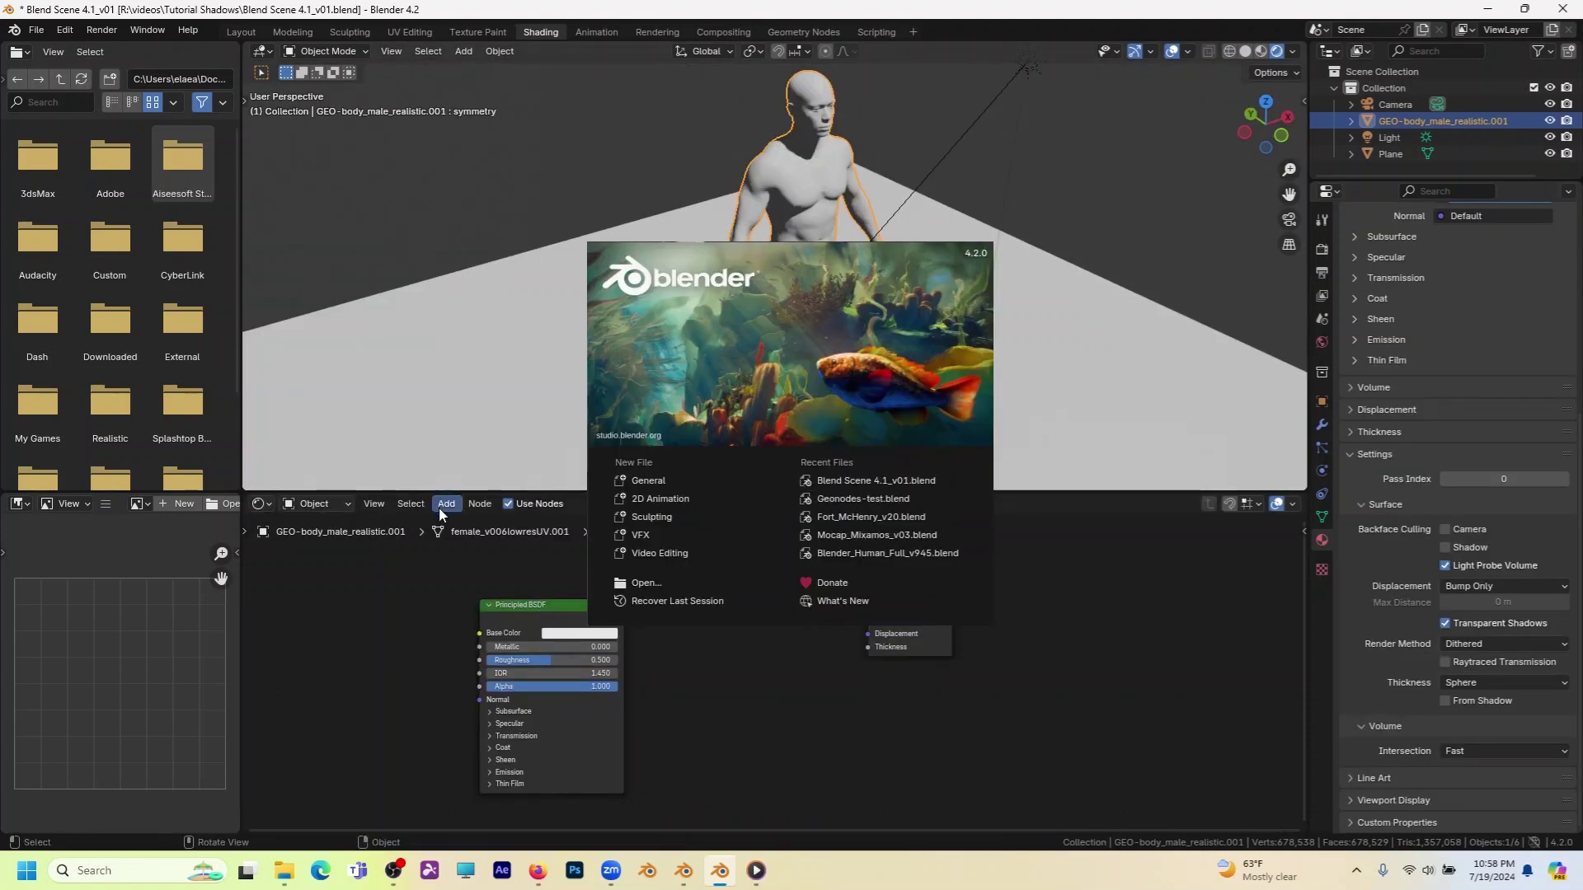
Add a Transparent BSDF node to the figure's material in Blender 4.2, placed beside the Principled BSDF.
{"action": "left_click", "coordinate": [442, 507]}
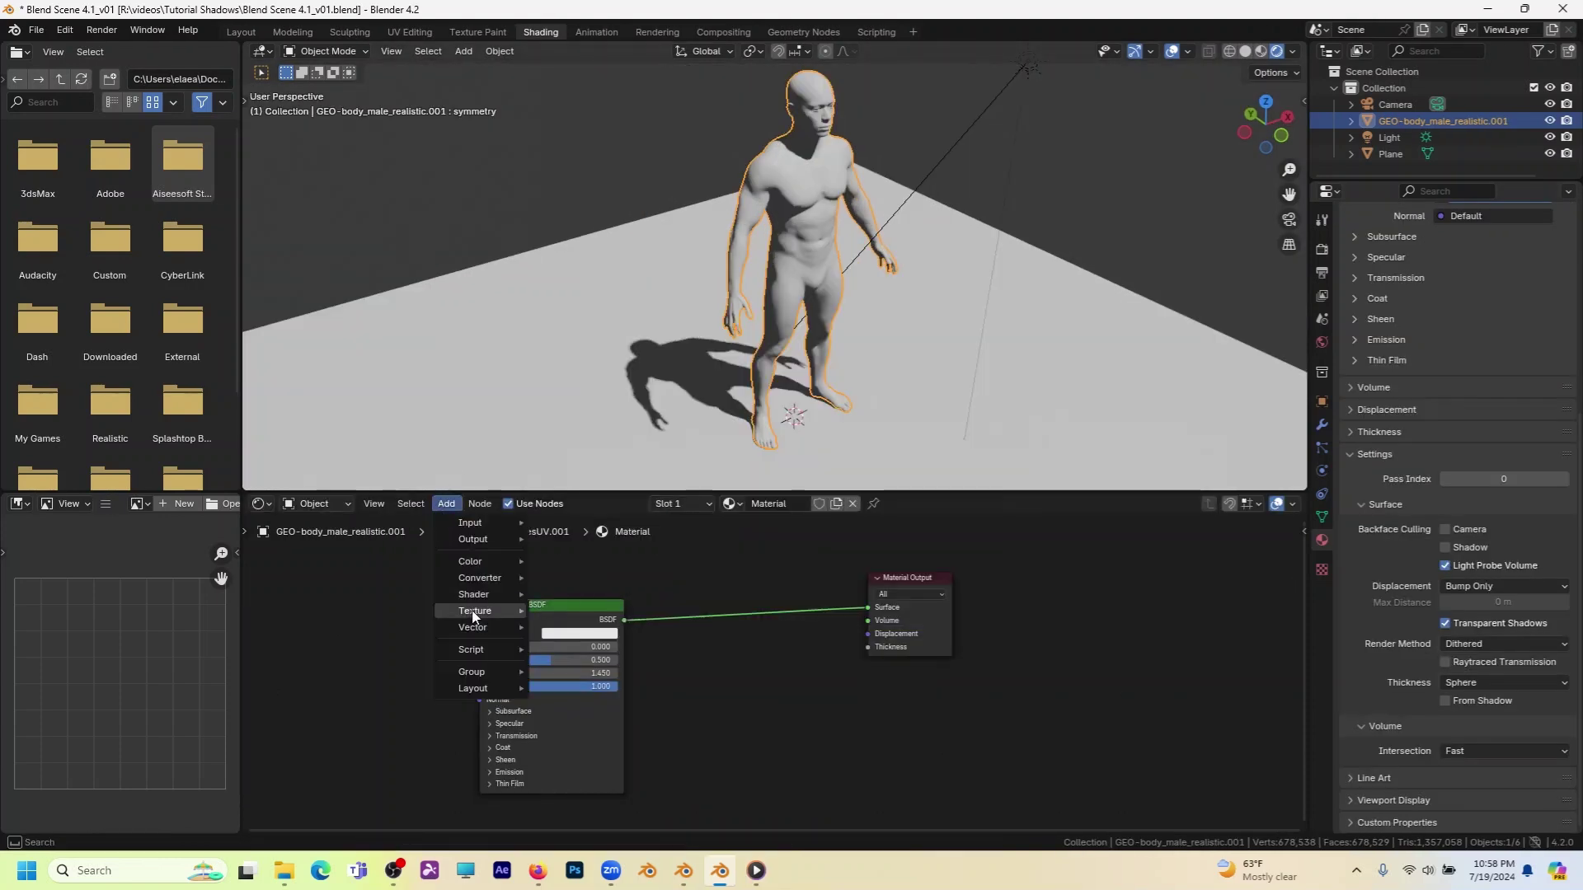
{"action": "mouse_move", "coordinate": [477, 594]}
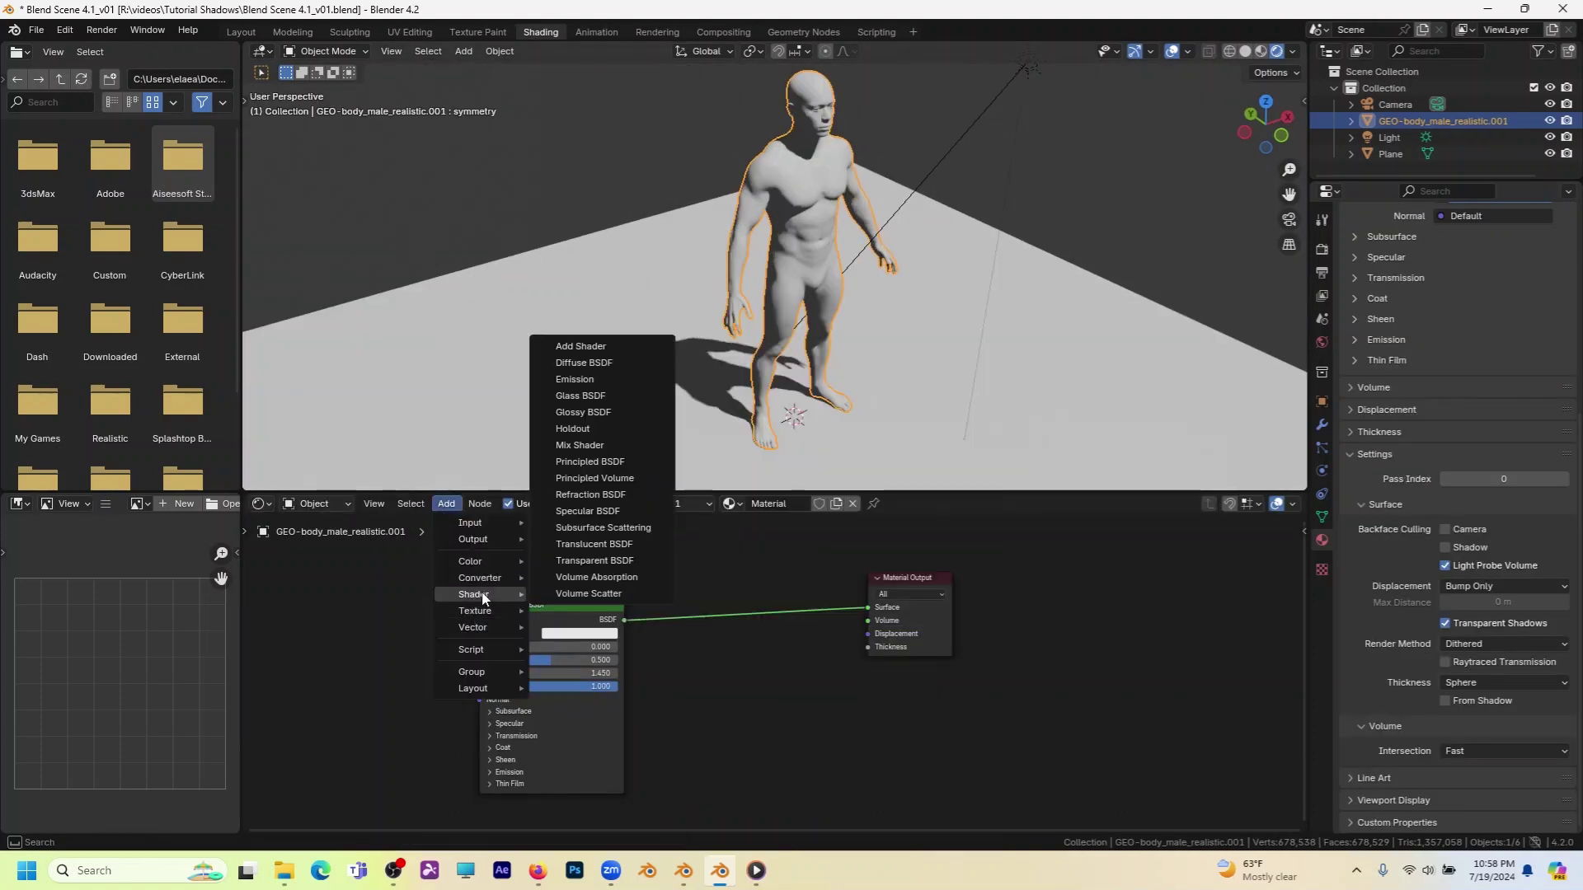
{"action": "left_click", "coordinate": [593, 562]}
{"action": "left_click", "coordinate": [680, 656]}
Insert a Mix Shader between the Principled BSDF and Material Output, and link the Transparent BSDF to its second Shader input.
{"action": "left_click", "coordinate": [443, 506]}
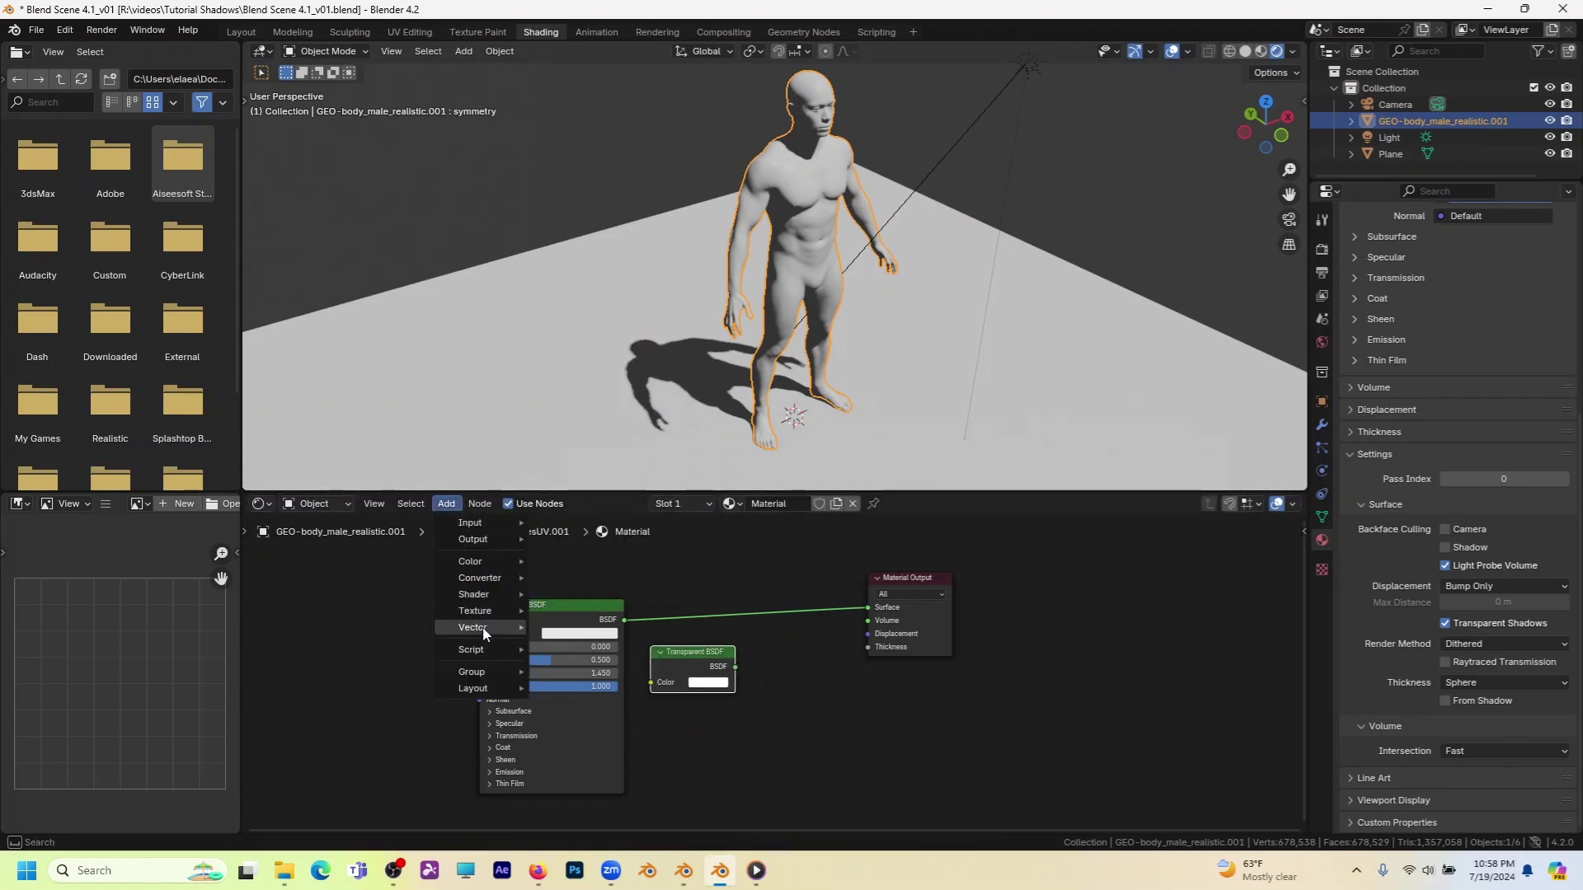
{"action": "mouse_move", "coordinate": [477, 594]}
{"action": "left_click", "coordinate": [585, 445]}
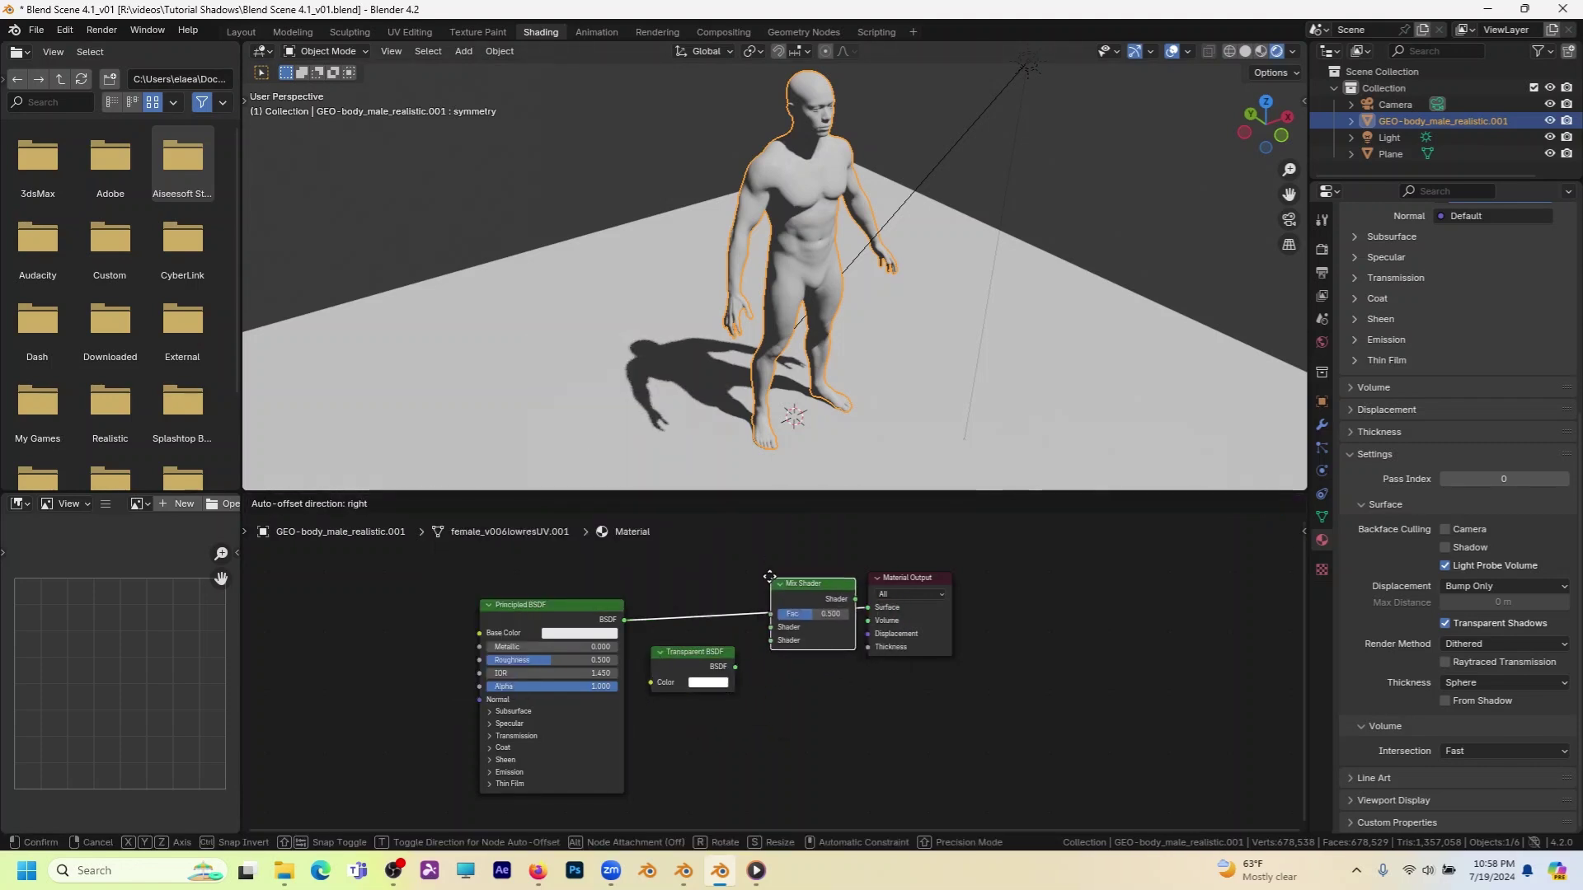
{"action": "left_click", "coordinate": [800, 595]}
{"action": "left_click_drag", "start_coordinate": [734, 666], "coordinate": [759, 638]}
Add a Light Path node, link its Is Shadow Ray output to the Mix Shader's Fac, and check the figure's floor shadow.
{"action": "middle_click_drag", "start_coordinate": [759, 648], "coordinate": [818, 751]}
{"action": "left_click", "coordinate": [446, 503]}
{"action": "mouse_move", "coordinate": [468, 525]}
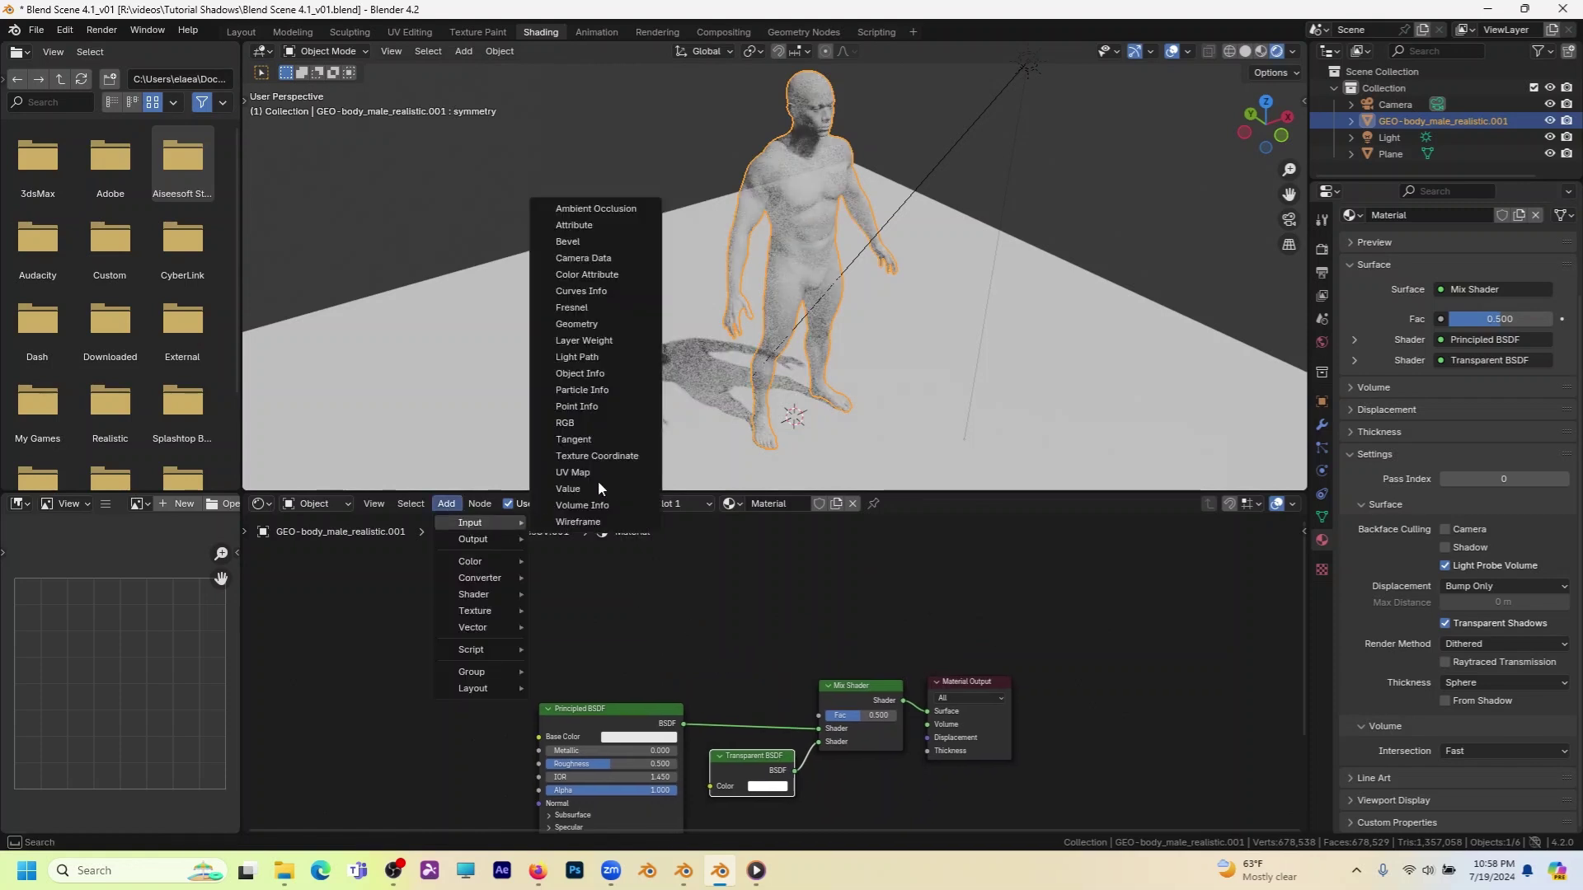
{"action": "left_click", "coordinate": [577, 356]}
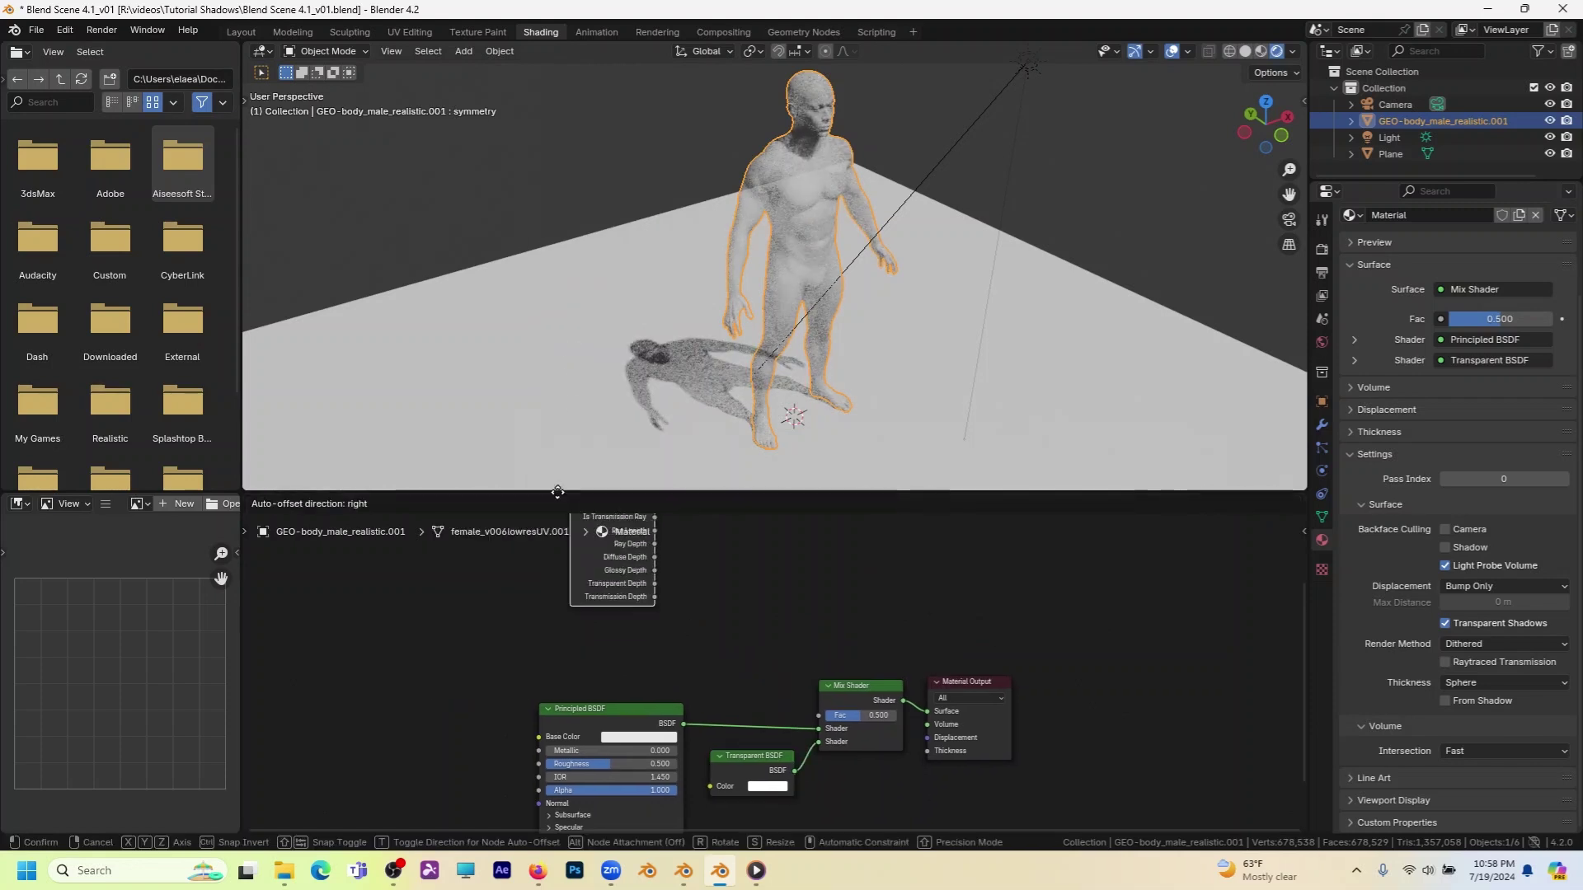
{"action": "left_click", "coordinate": [555, 671]}
{"action": "left_click_drag", "start_coordinate": [523, 616], "coordinate": [820, 716]}
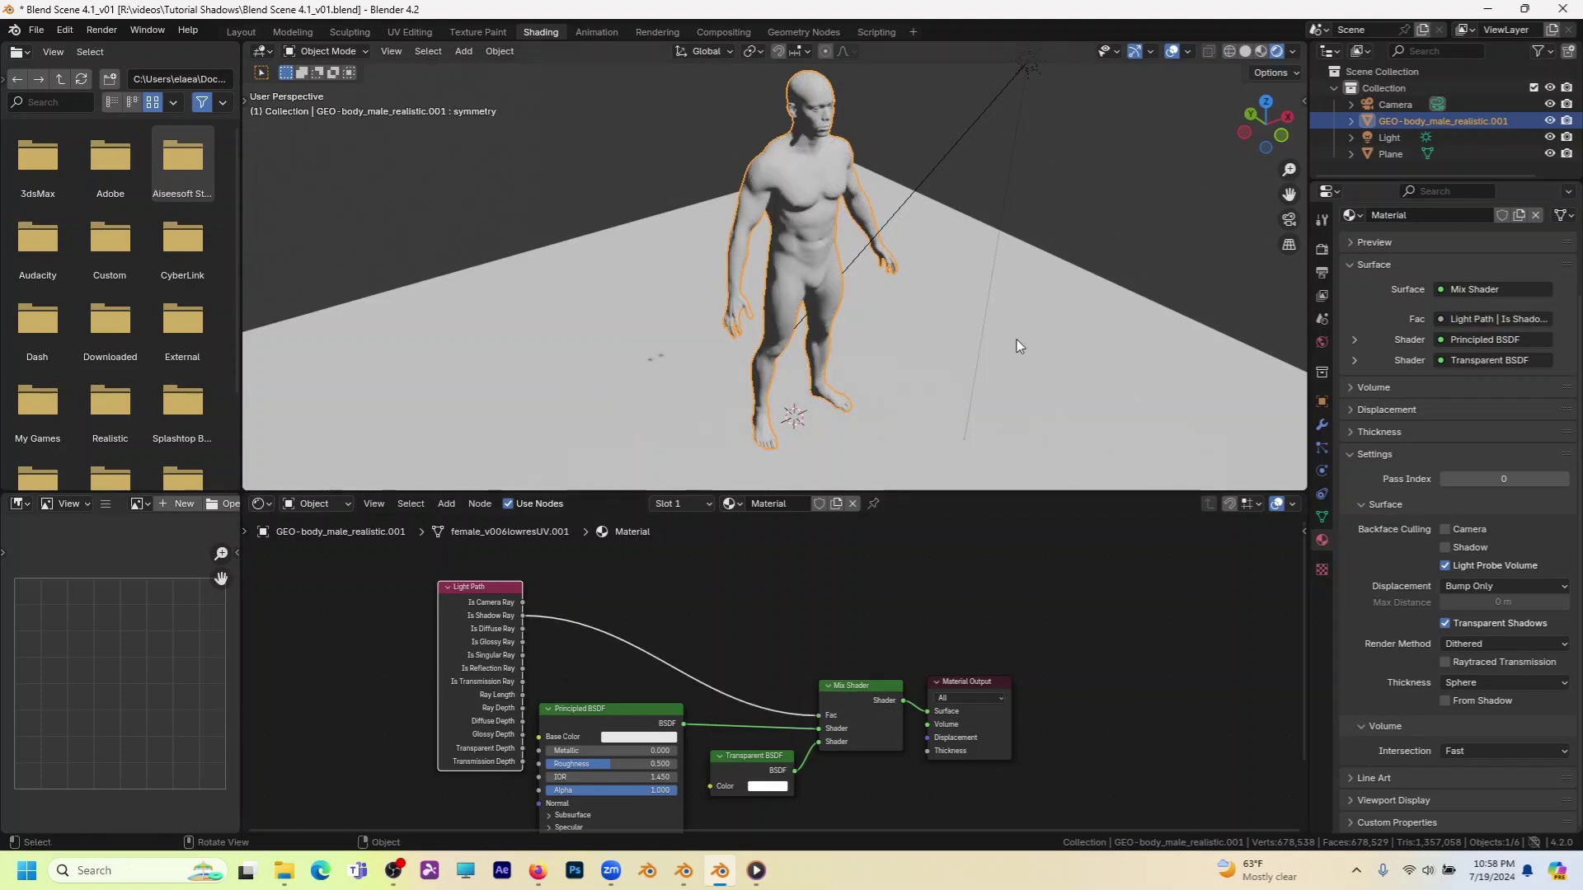
{"action": "middle_click_drag", "start_coordinate": [933, 324], "coordinate": [835, 348]}
{"action": "middle_click_drag", "start_coordinate": [824, 744], "coordinate": [820, 720]}
{"action": "left_click_drag", "start_coordinate": [765, 746], "coordinate": [769, 743]}
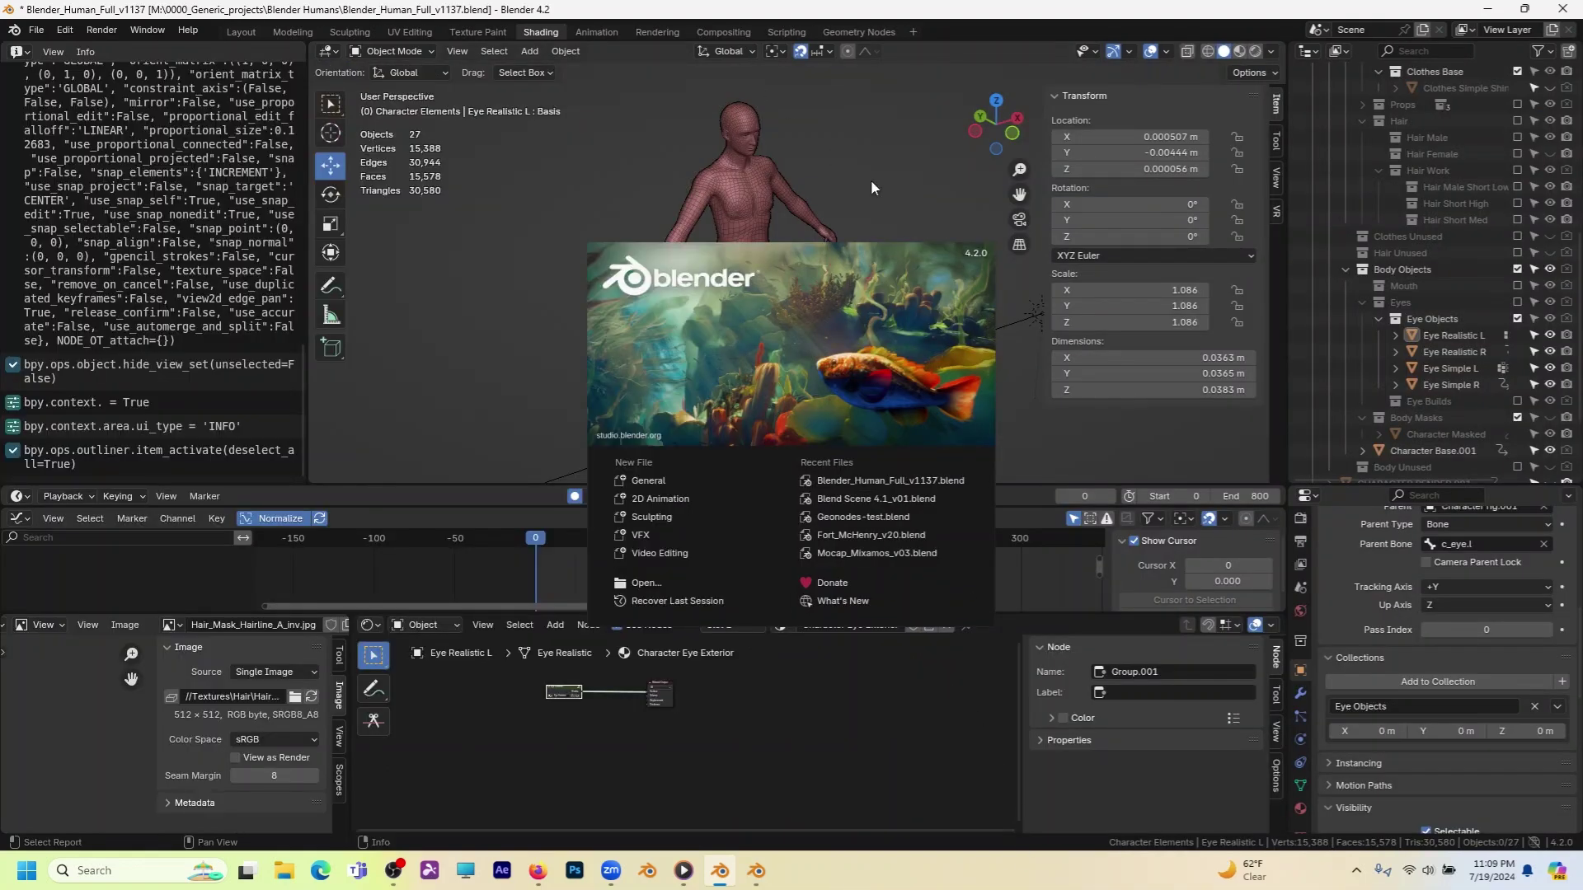
Dismiss the splash screen and show the Character Eye Lens material of Eye Realistic L in the shader node editor.
{"action": "left_click", "coordinate": [812, 148]}
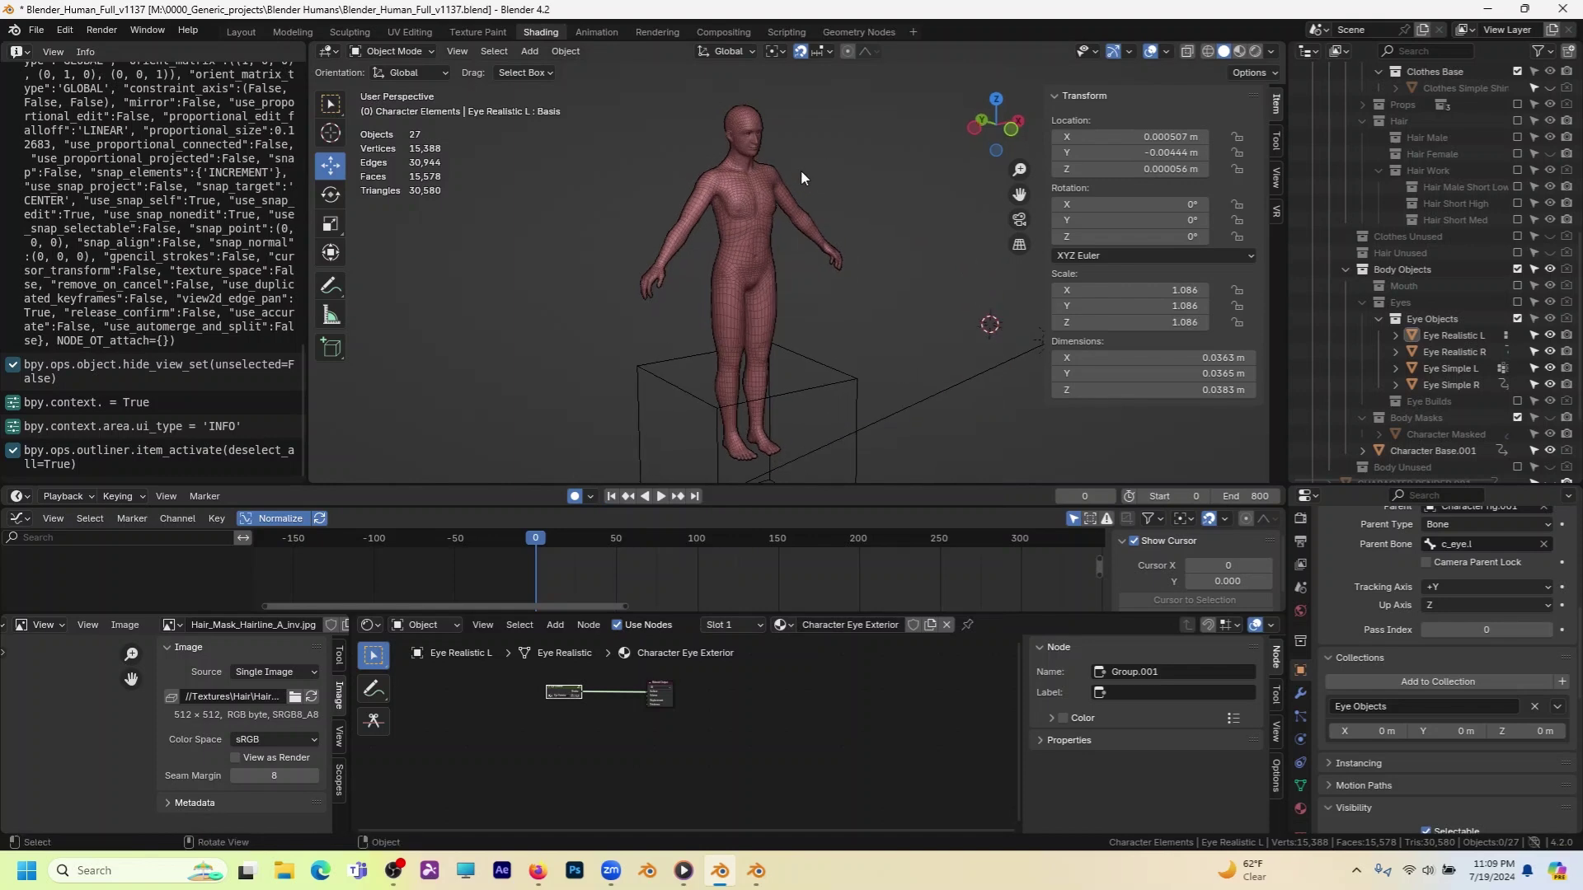
{"action": "scroll", "coordinate": [755, 141], "scroll_direction": "up", "scroll_amount": 8}
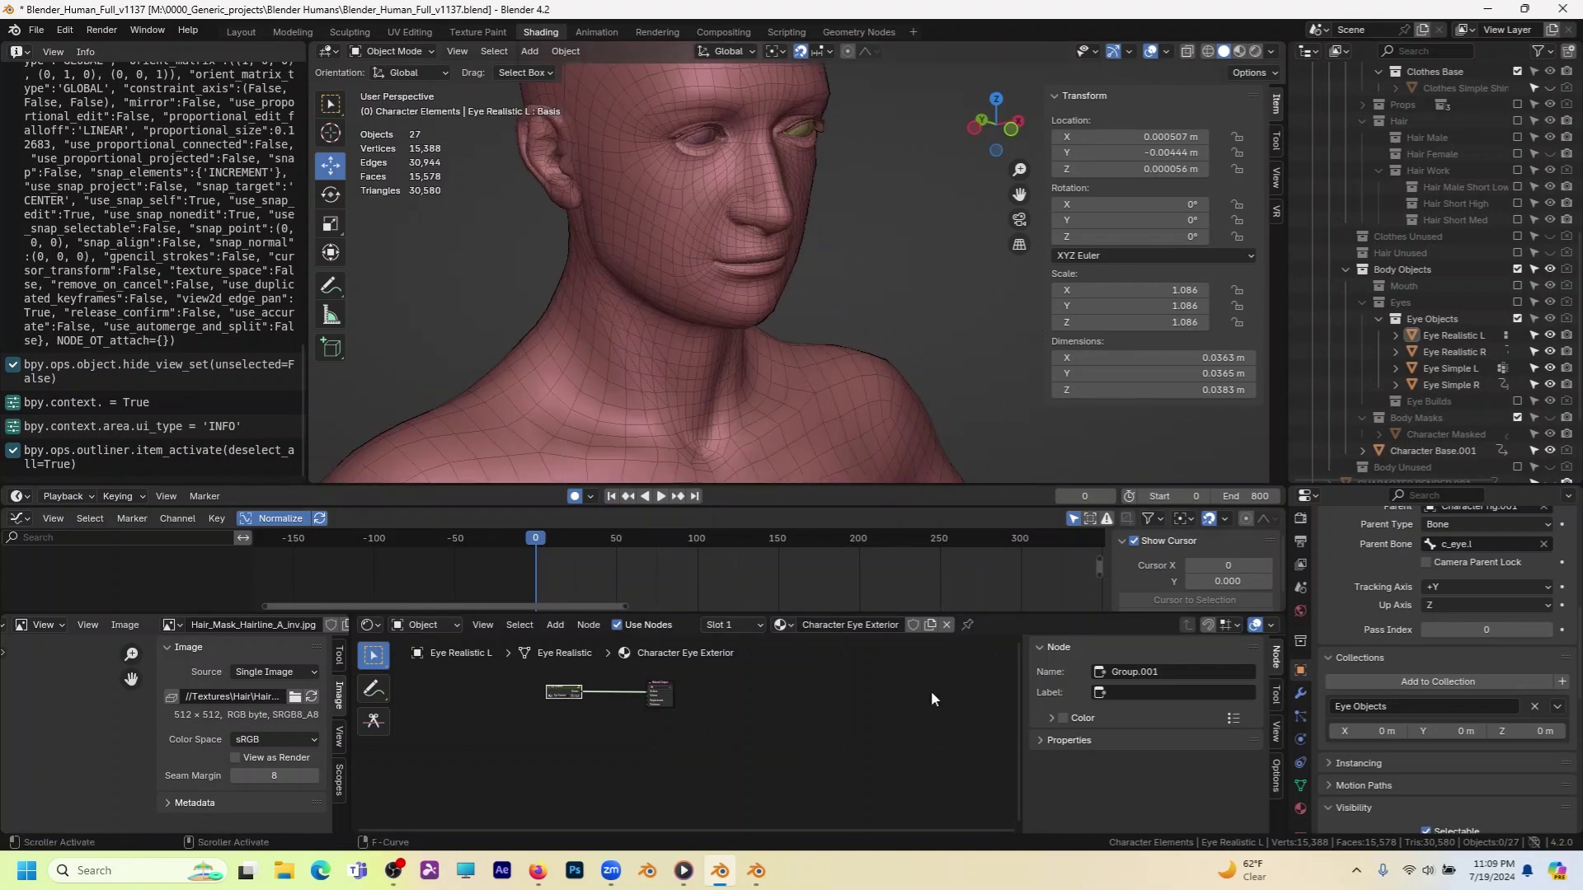
{"action": "left_click", "coordinate": [738, 626]}
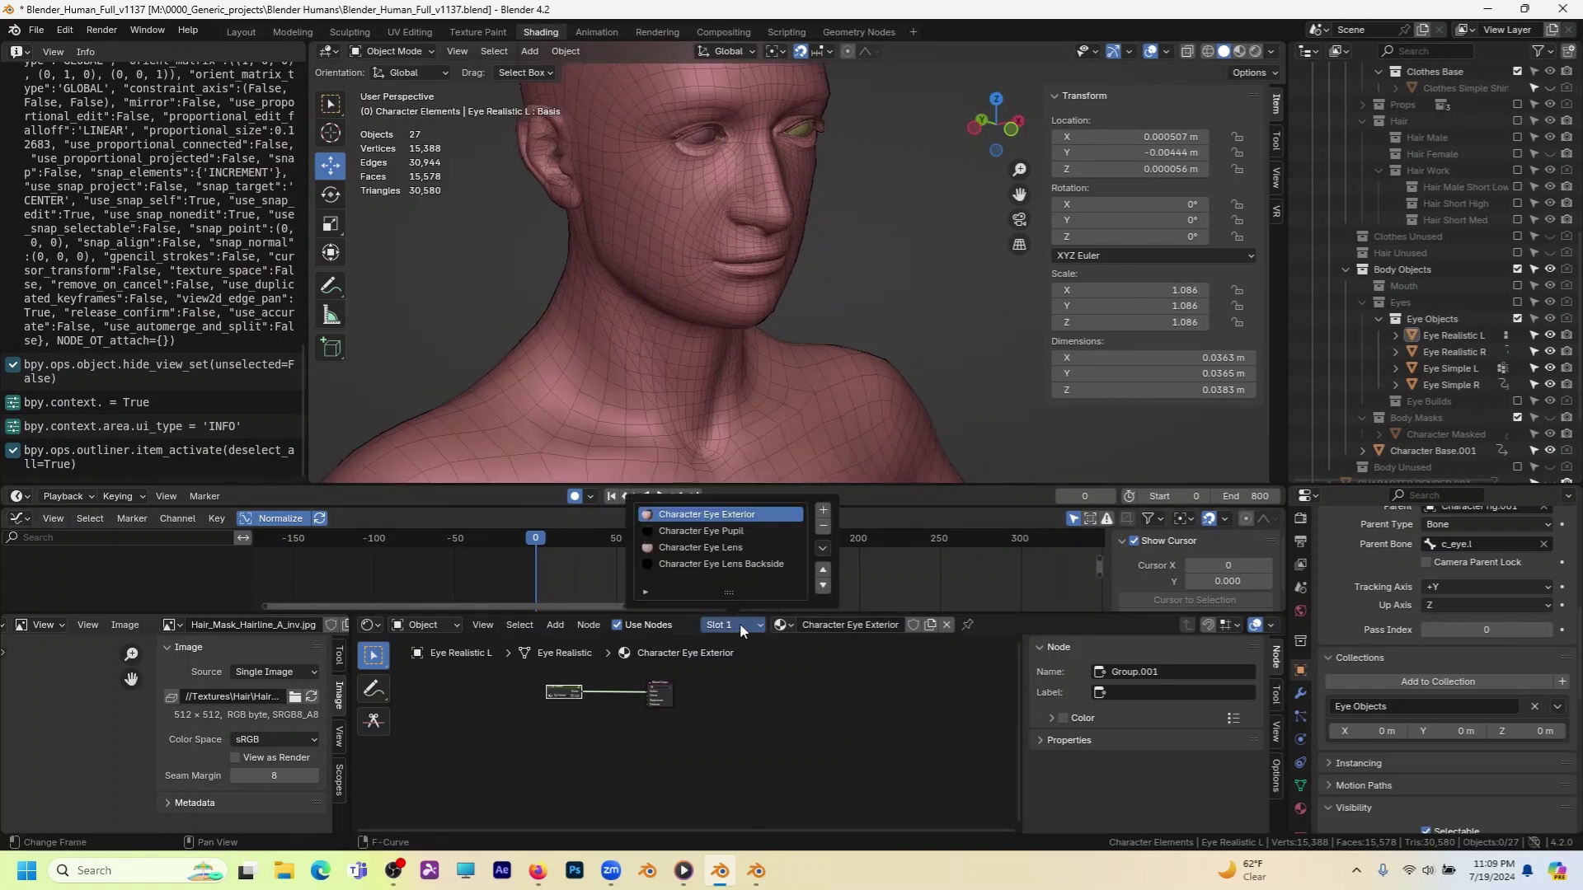
{"action": "left_click", "coordinate": [726, 544]}
{"action": "scroll", "coordinate": [859, 739], "scroll_direction": "up", "scroll_amount": 5}
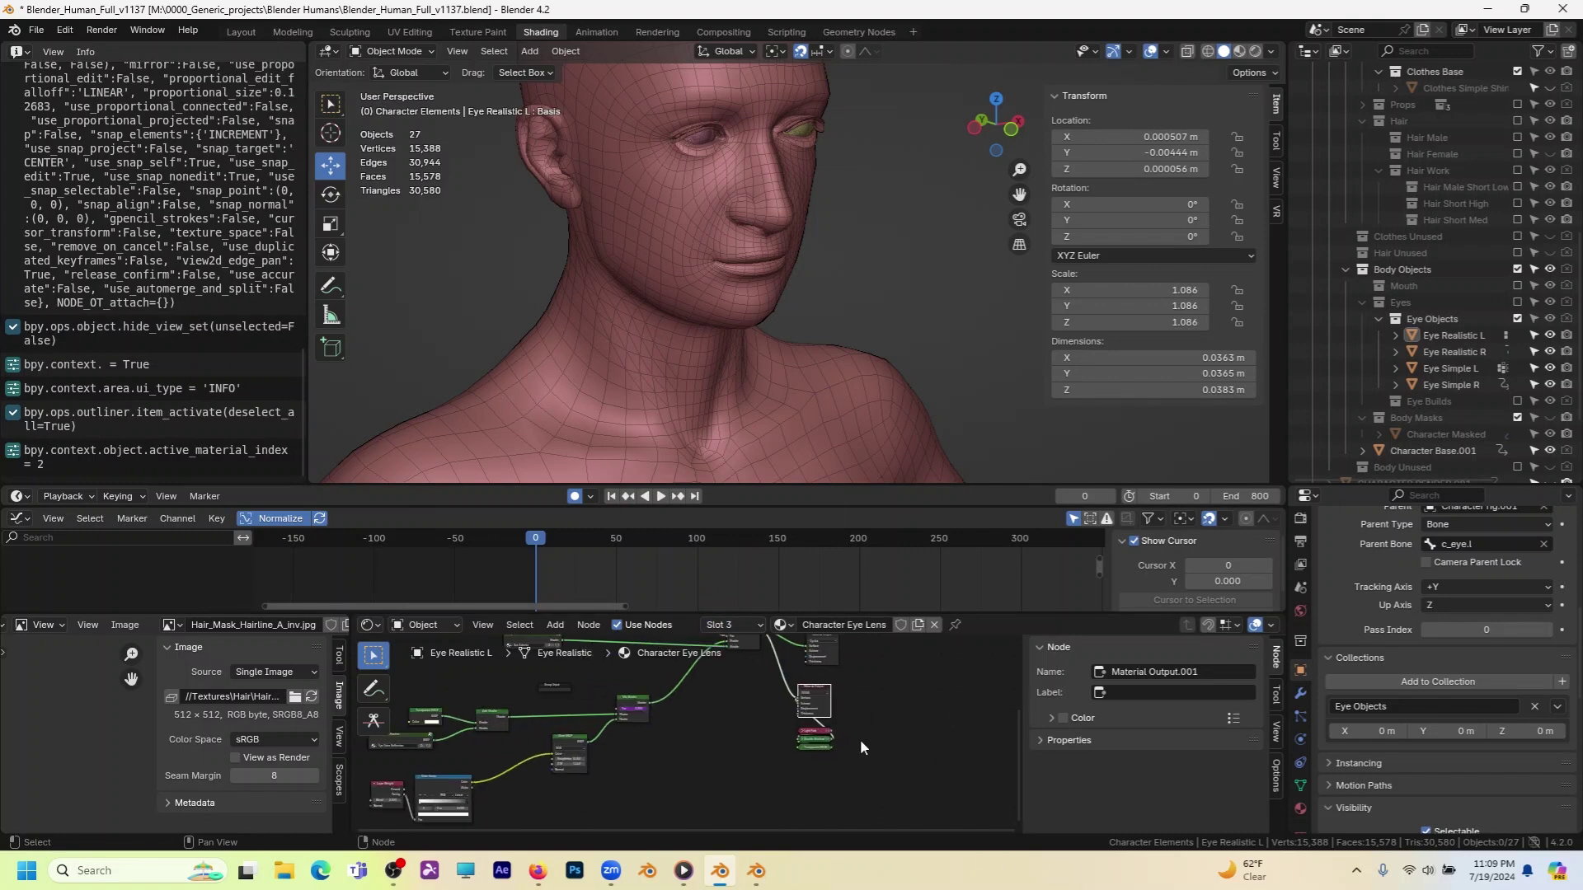
Select the collapsed Light Path, Disable Shadow and Transparent BSDF nodes and move them together to the left of the EEVEE Material Output.
{"action": "left_click_drag", "start_coordinate": [705, 742], "coordinate": [828, 796]}
{"action": "scroll", "coordinate": [829, 795], "scroll_direction": "up", "scroll_amount": 4}
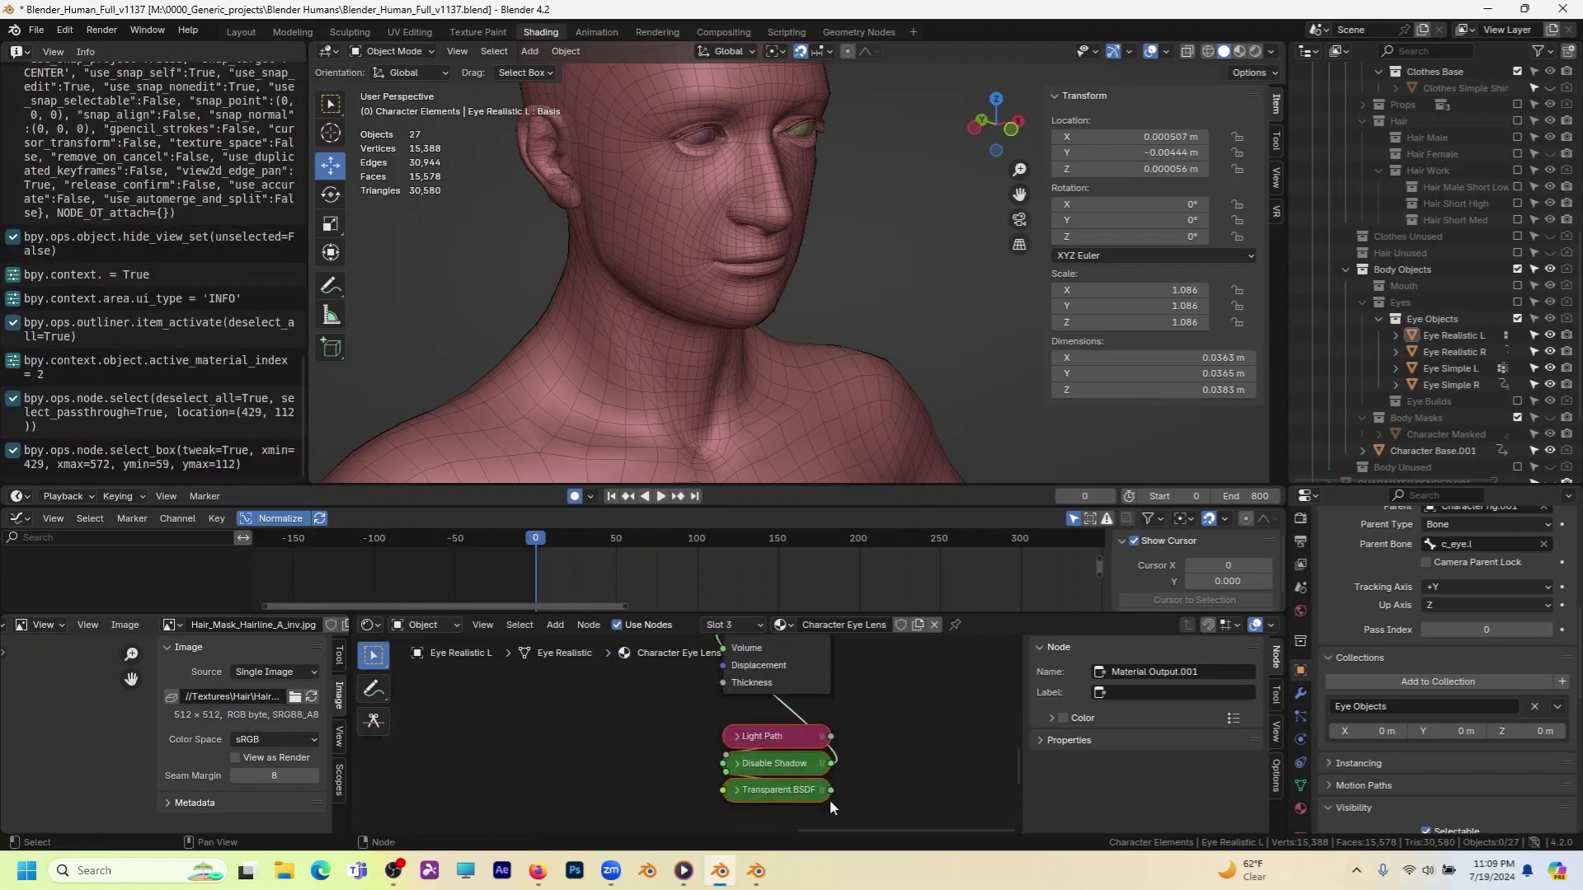
{"action": "left_click", "coordinate": [845, 744]}
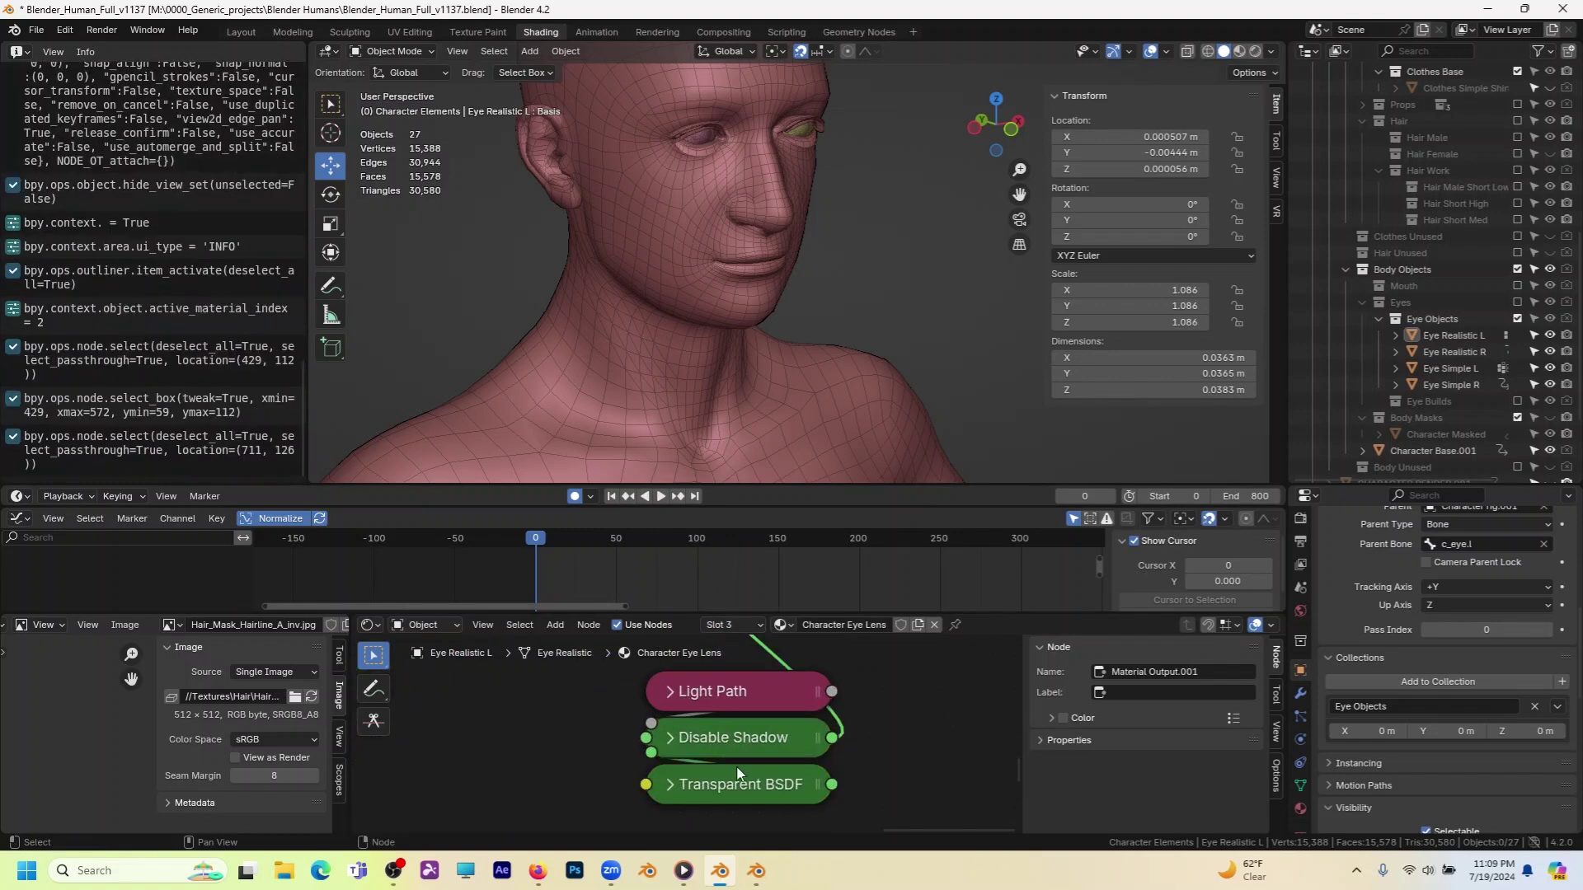
{"action": "scroll", "coordinate": [781, 807], "scroll_direction": "down", "scroll_amount": 6}
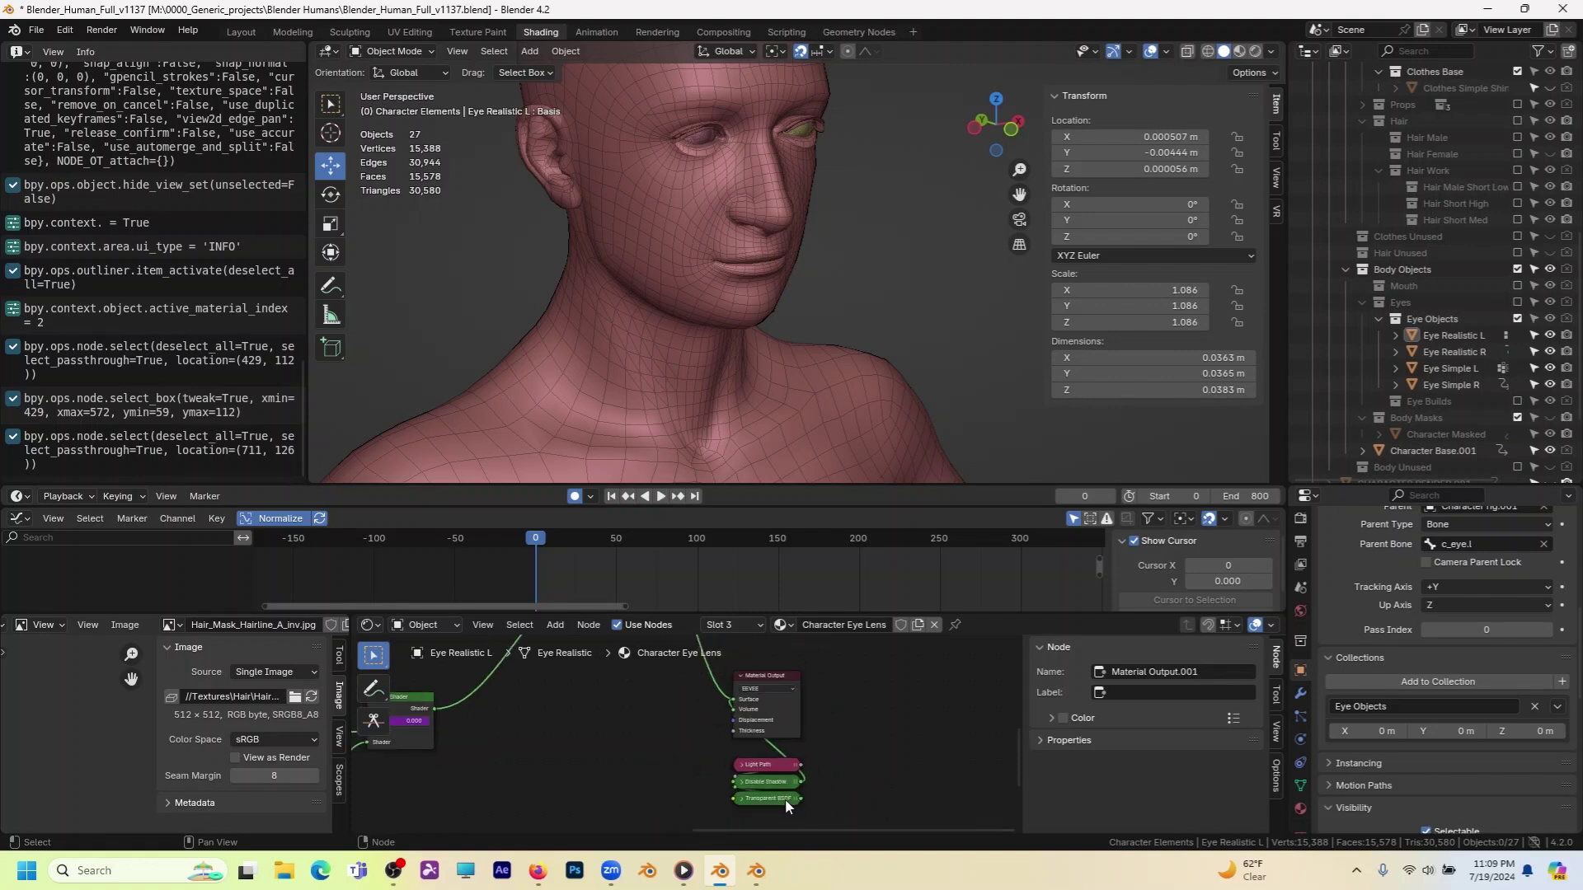
{"action": "middle_click_drag", "start_coordinate": [784, 690], "coordinate": [828, 689]}
{"action": "left_click_drag", "start_coordinate": [705, 777], "coordinate": [895, 830]}
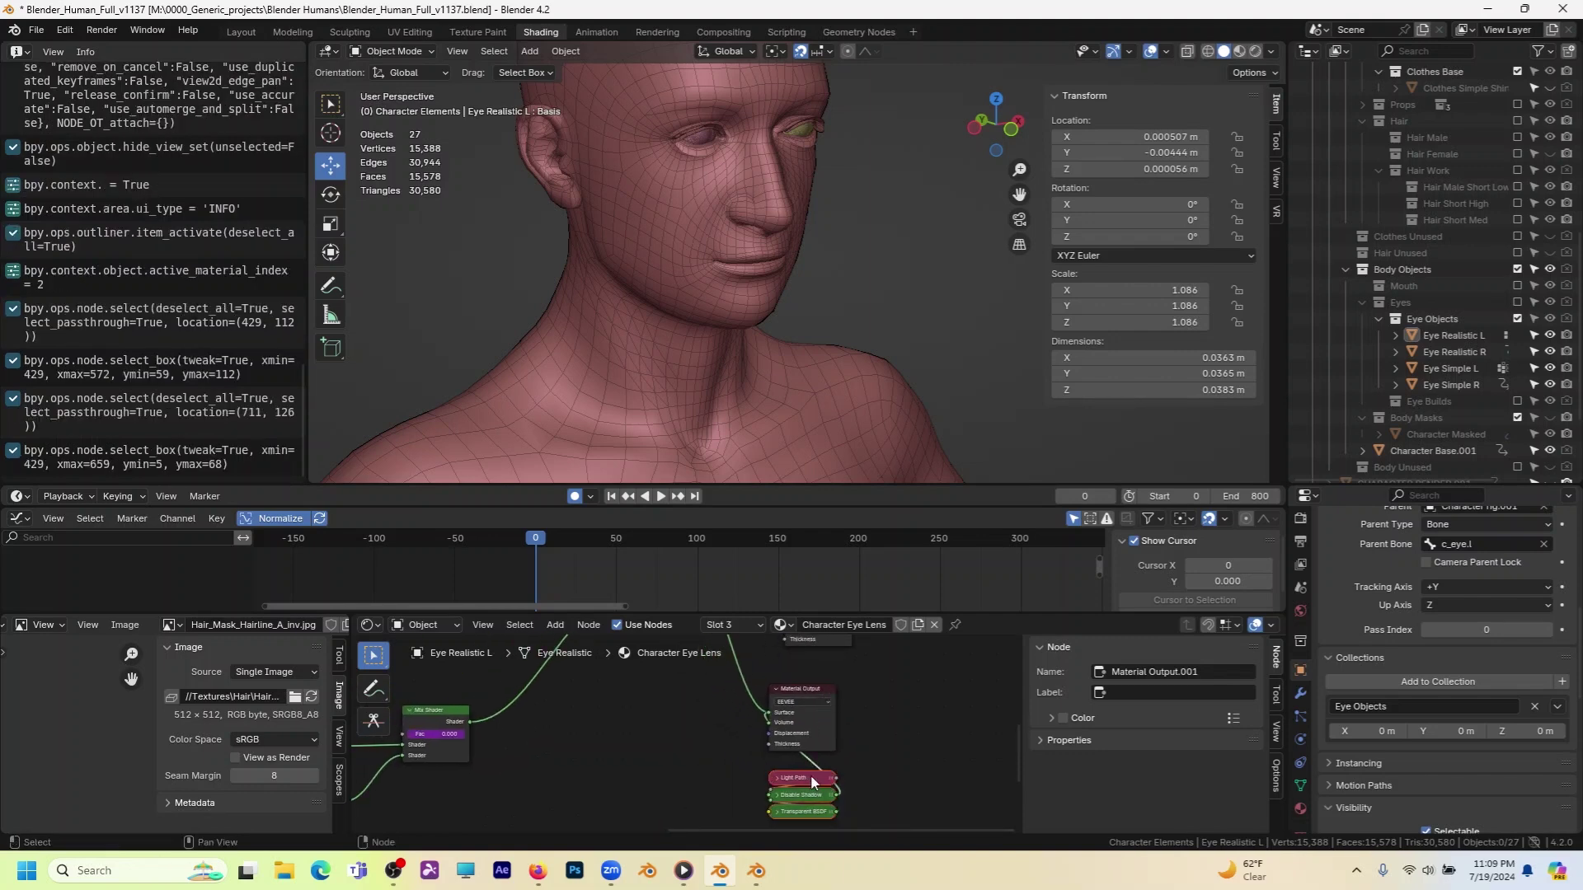
{"action": "left_click_drag", "start_coordinate": [809, 777], "coordinate": [663, 751]}
{"action": "scroll", "coordinate": [812, 702], "scroll_direction": "up", "scroll_amount": 4}
{"action": "scroll", "coordinate": [811, 701], "scroll_direction": "up", "scroll_amount": 3}
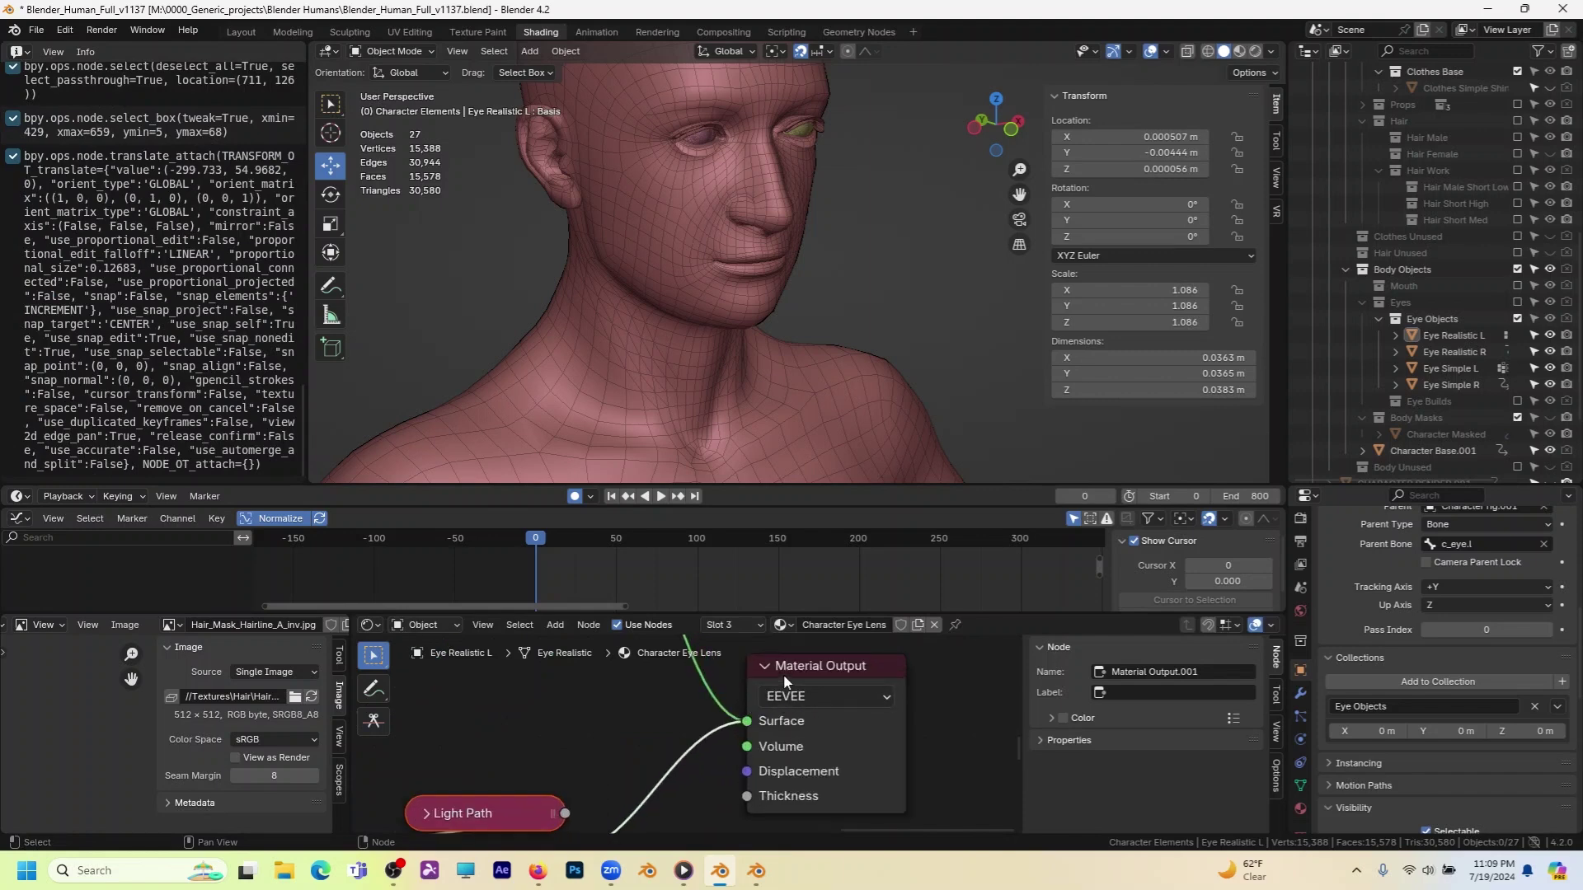
Nudge the EEVEE Material Output node aside and select the Mix Shader that feeds both output nodes.
{"action": "left_click_drag", "start_coordinate": [814, 683], "coordinate": [837, 691]}
{"action": "scroll", "coordinate": [838, 691], "scroll_direction": "down", "scroll_amount": 5}
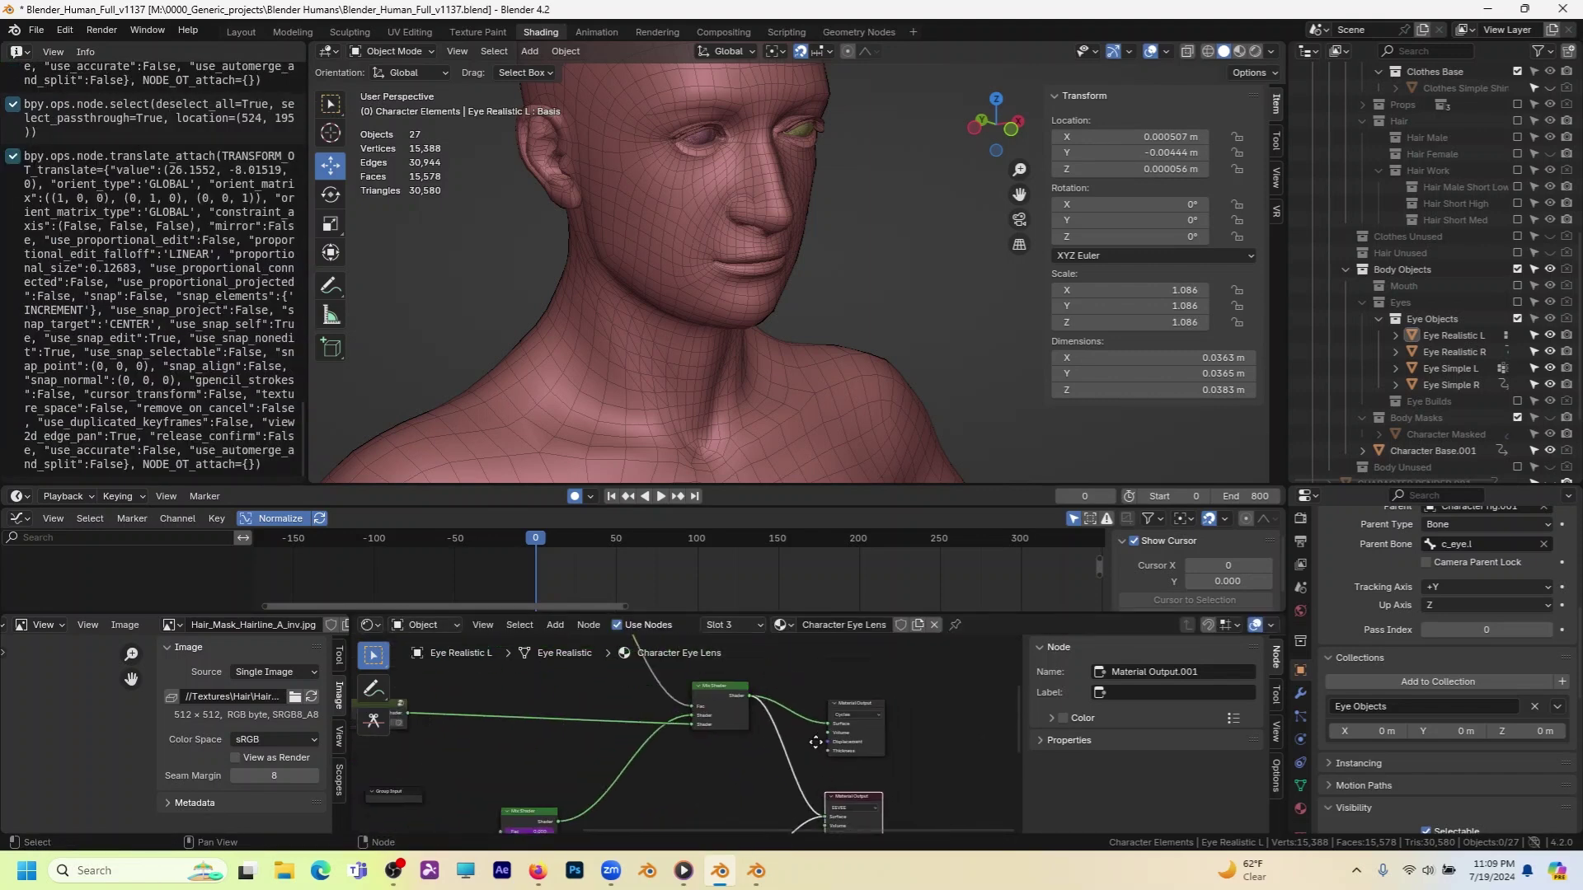
{"action": "left_click", "coordinate": [744, 716]}
{"action": "scroll", "coordinate": [742, 711], "scroll_direction": "down", "scroll_amount": 9}
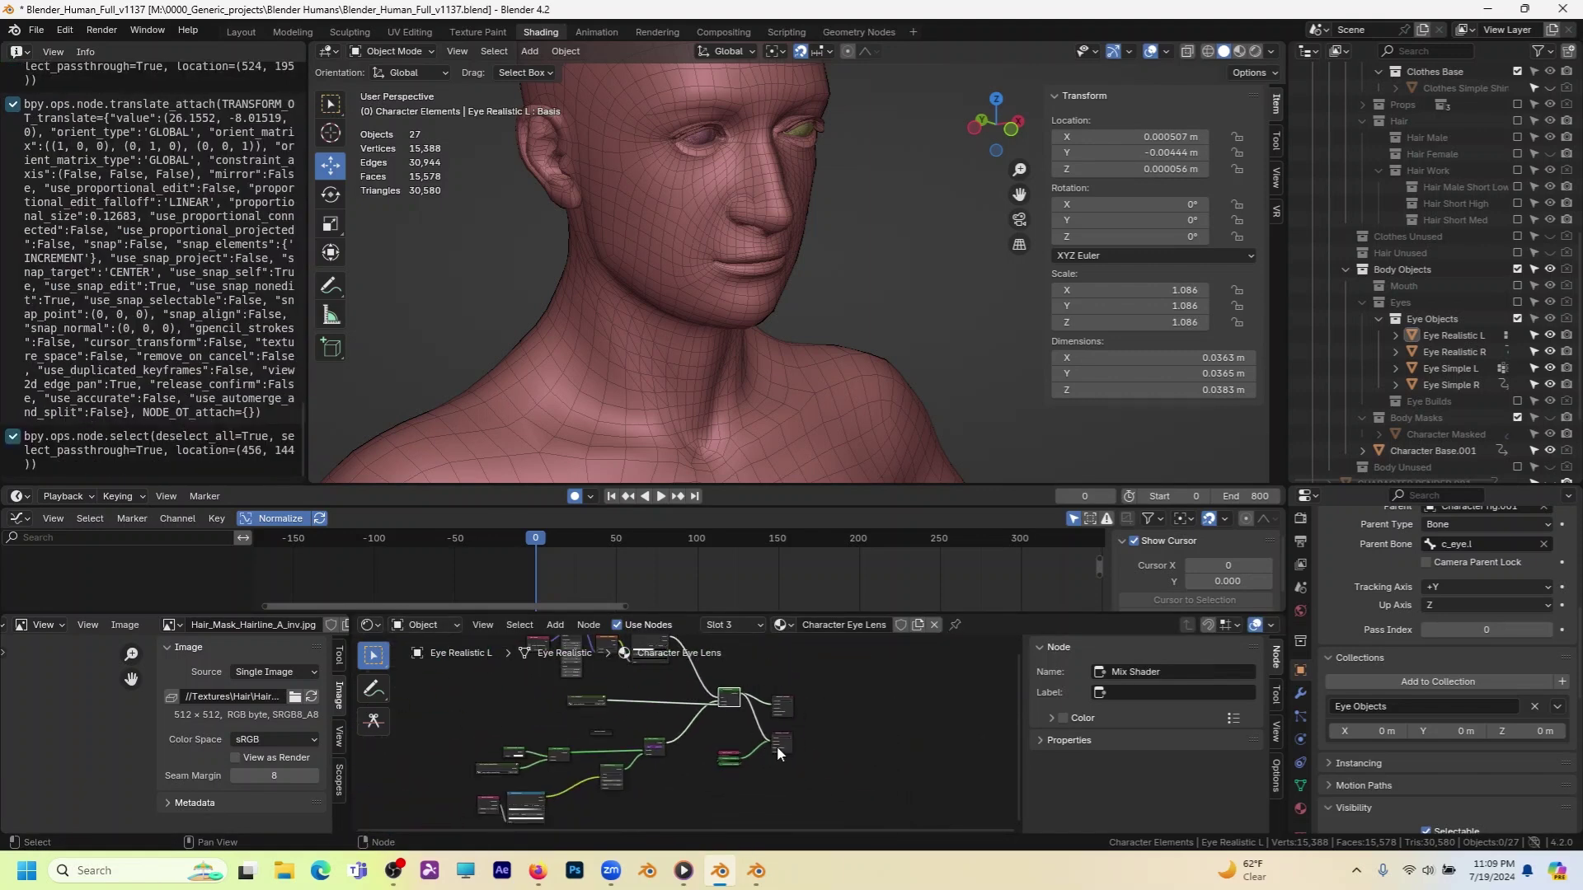
{"action": "scroll", "coordinate": [777, 749], "scroll_direction": "up", "scroll_amount": 7}
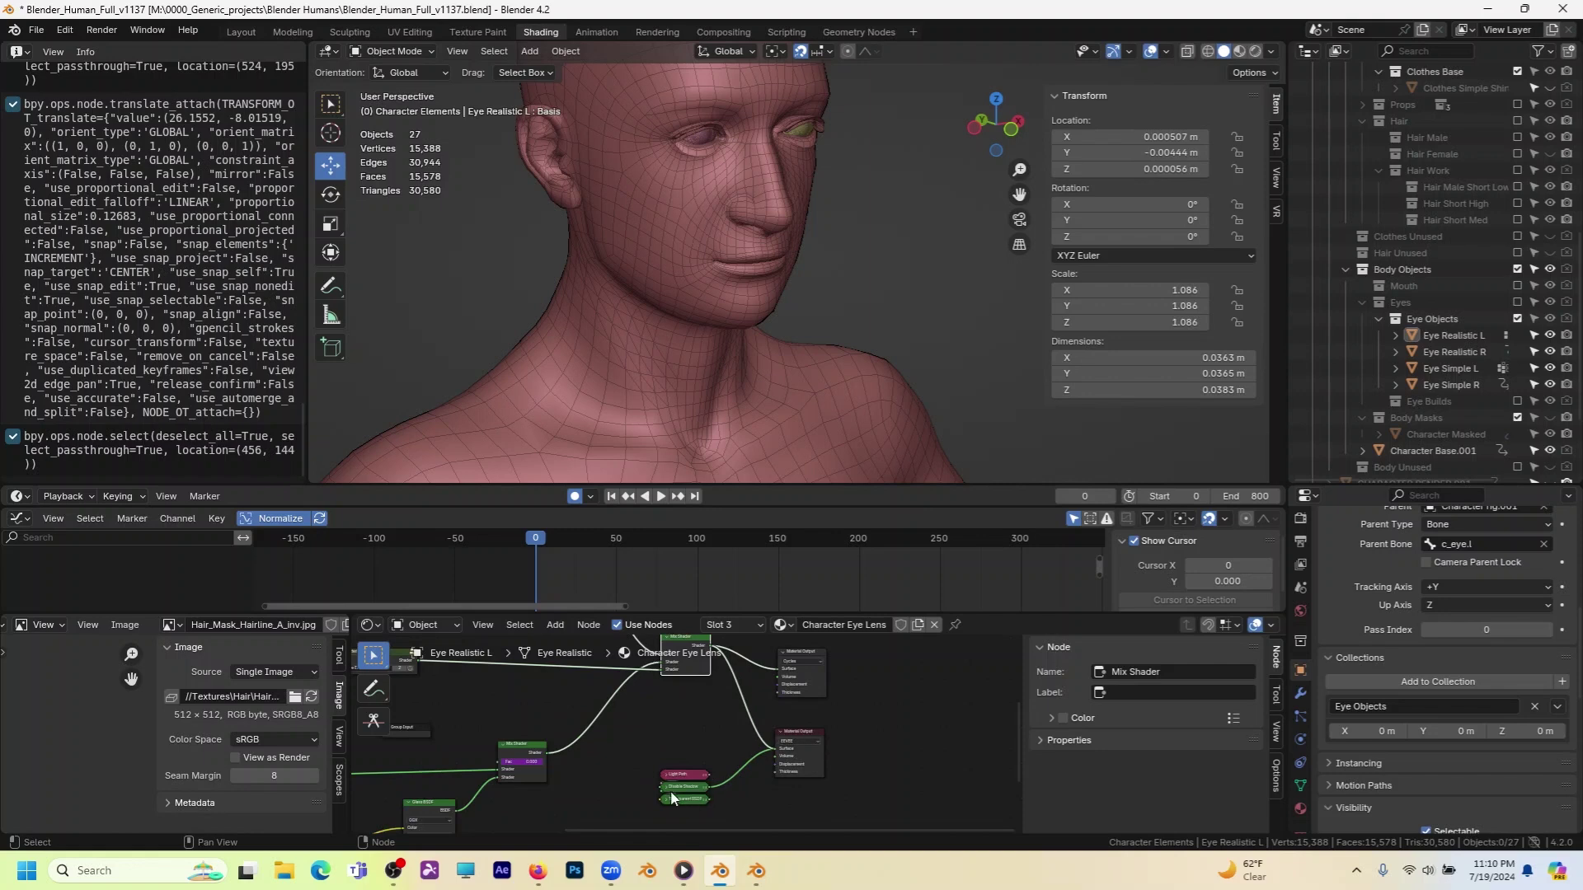
Reposition the shadow-disabling nodes, separate the Transparent BSDF below them, and expand the Disable Shadow mix node.
{"action": "middle_click_drag", "start_coordinate": [661, 762], "coordinate": [650, 682]}
{"action": "scroll", "coordinate": [639, 683], "scroll_direction": "up", "scroll_amount": 9}
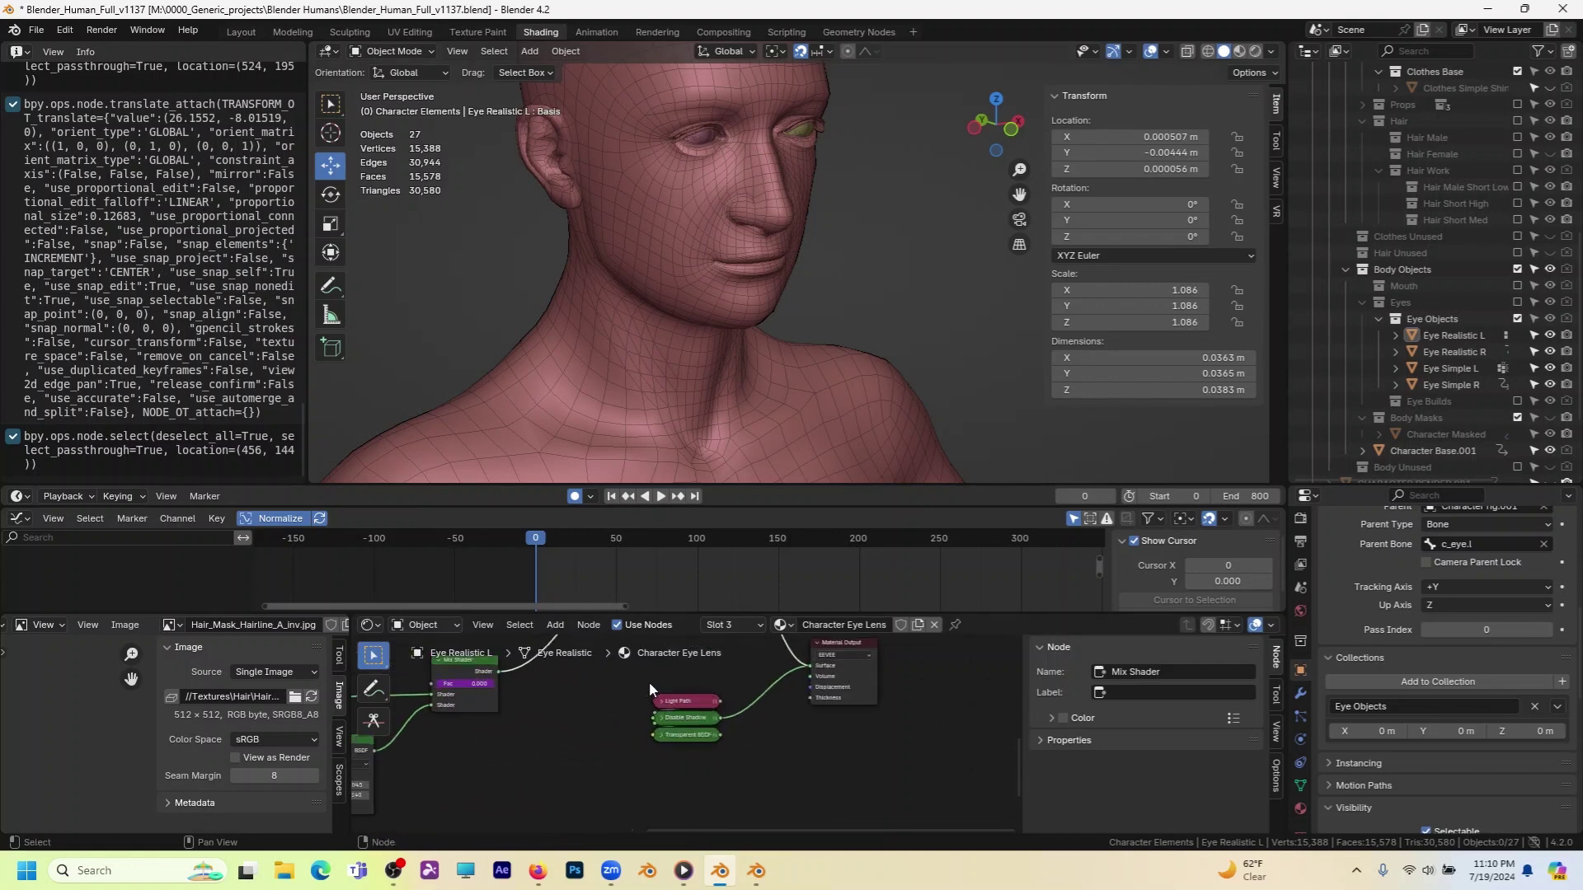
{"action": "left_click_drag", "start_coordinate": [615, 684], "coordinate": [747, 804]}
{"action": "left_click_drag", "start_coordinate": [708, 711], "coordinate": [764, 703]}
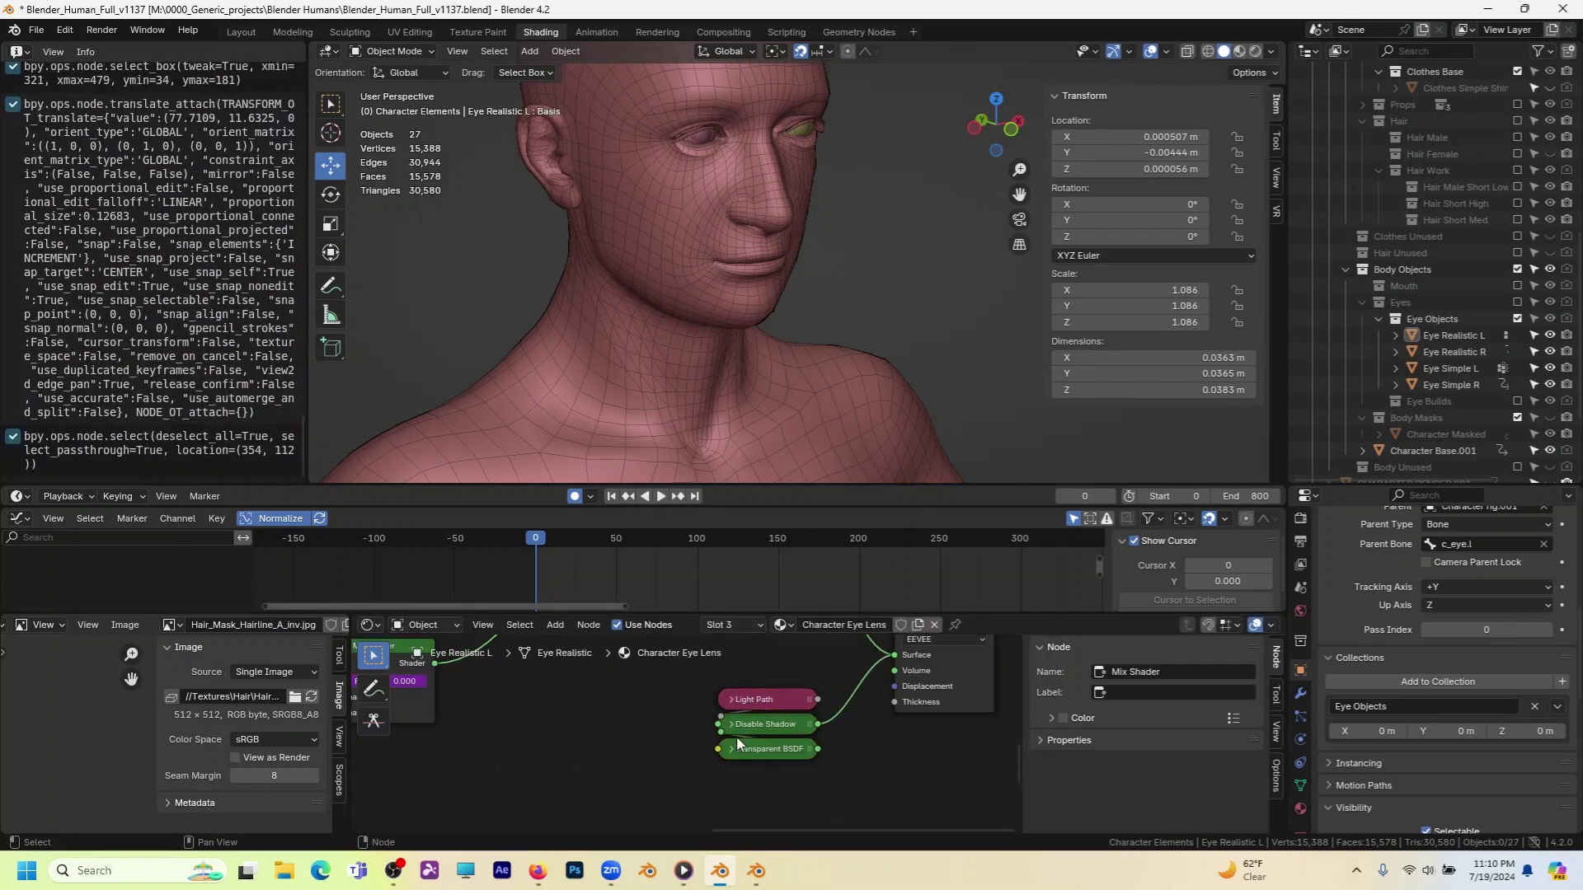
{"action": "left_click_drag", "start_coordinate": [755, 758], "coordinate": [742, 788]}
{"action": "left_click", "coordinate": [736, 729]}
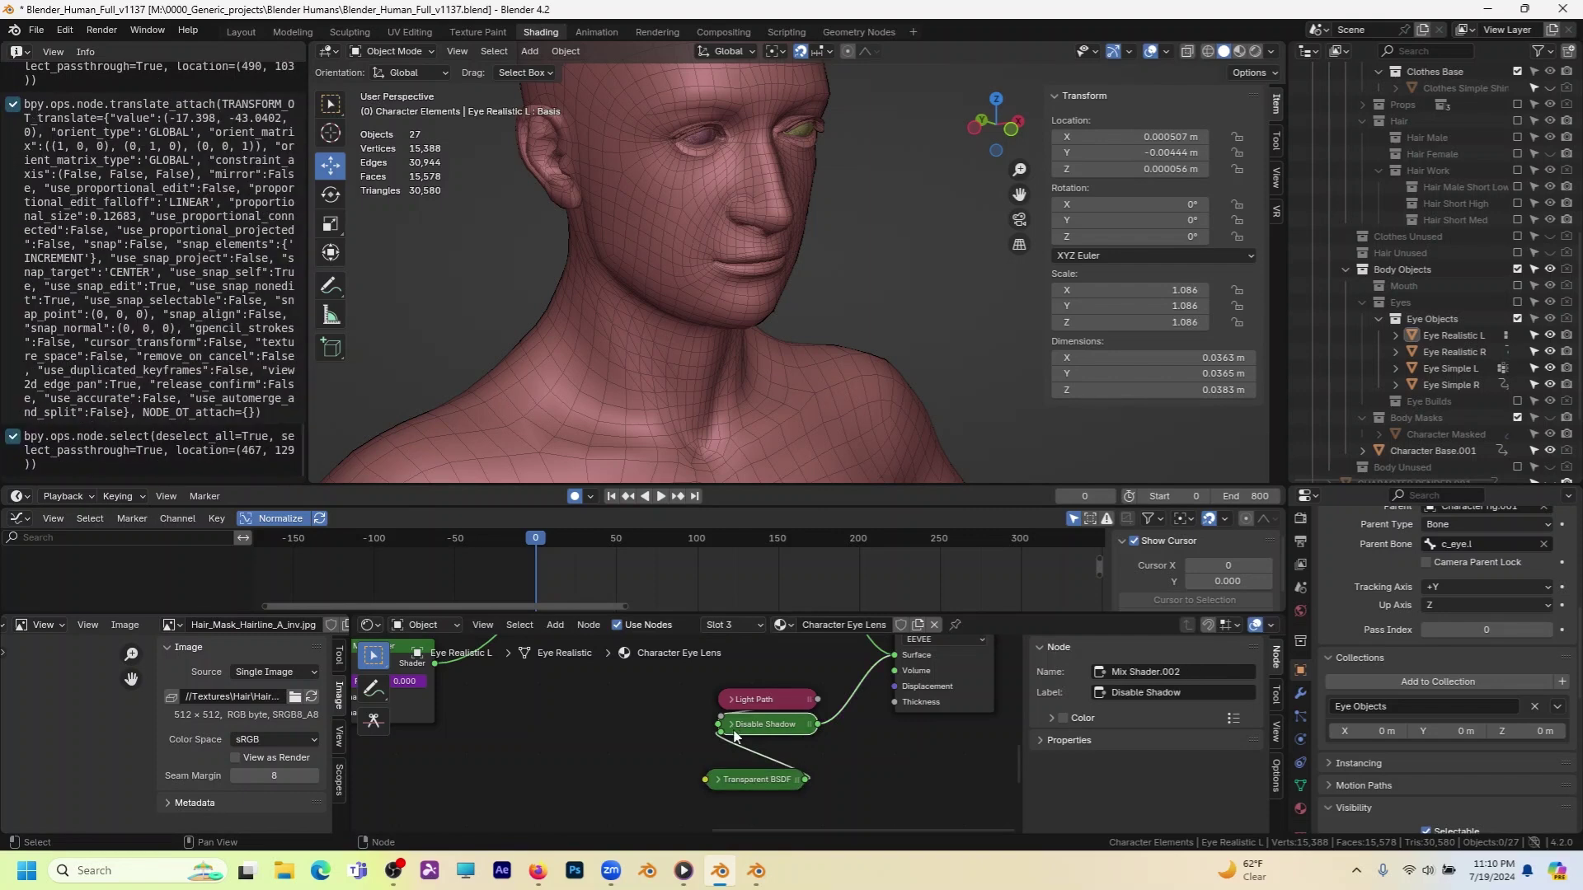
{"action": "key", "text": "h"}
Arrange the Transparent BSDF and Light Path nodes to the left of the Disable Shadow node.
{"action": "left_click", "coordinate": [705, 785]}
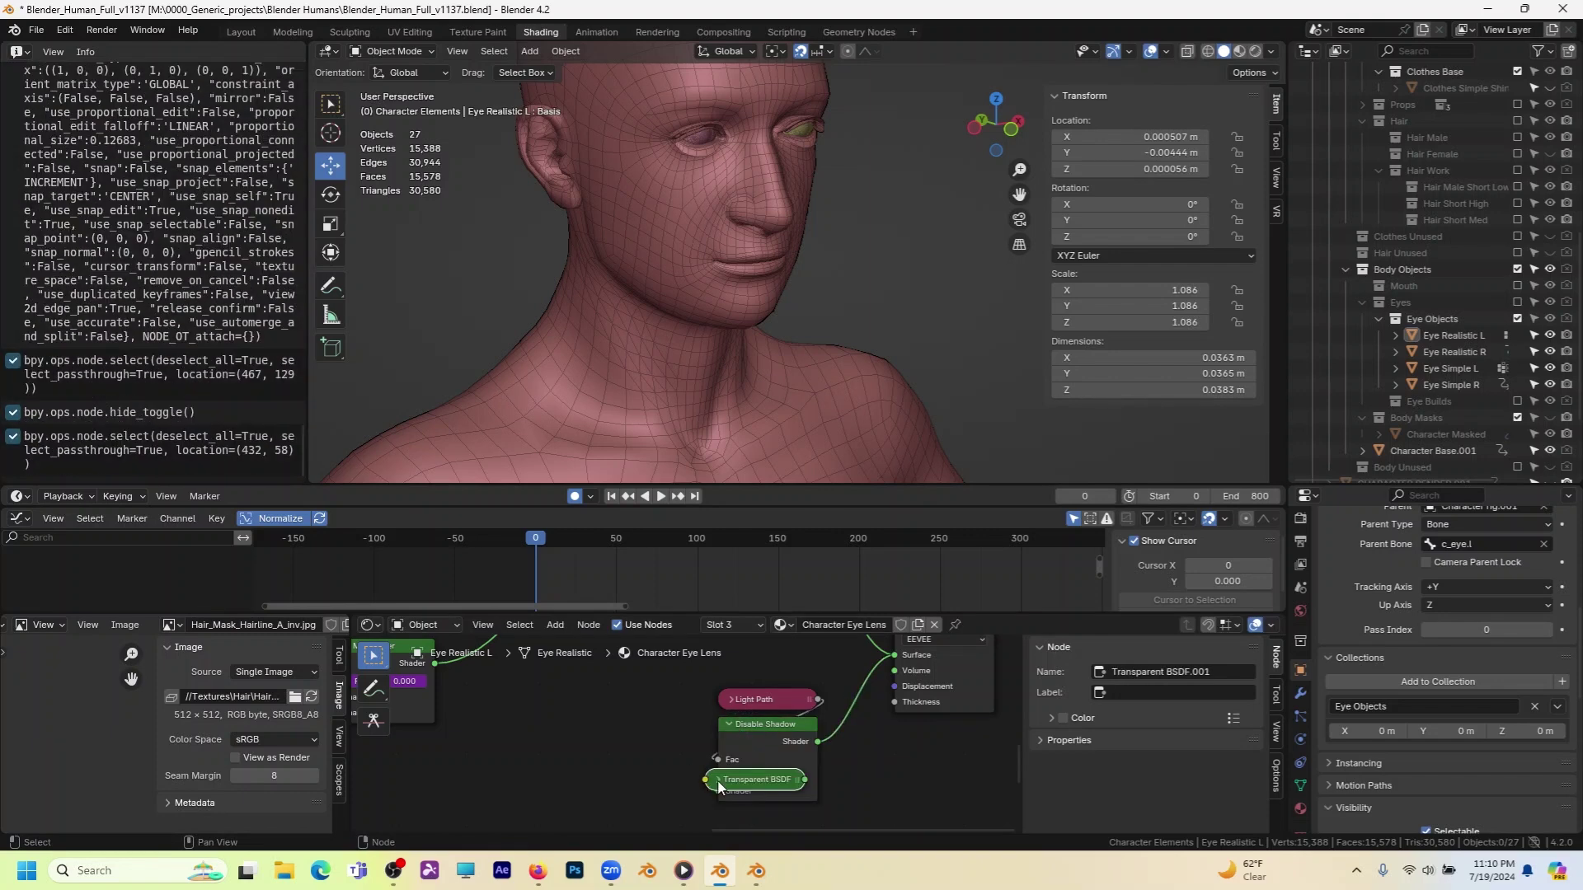
{"action": "key", "text": "h"}
{"action": "left_click_drag", "start_coordinate": [721, 782], "coordinate": [625, 771]}
{"action": "middle_click_drag", "start_coordinate": [766, 680], "coordinate": [779, 704]}
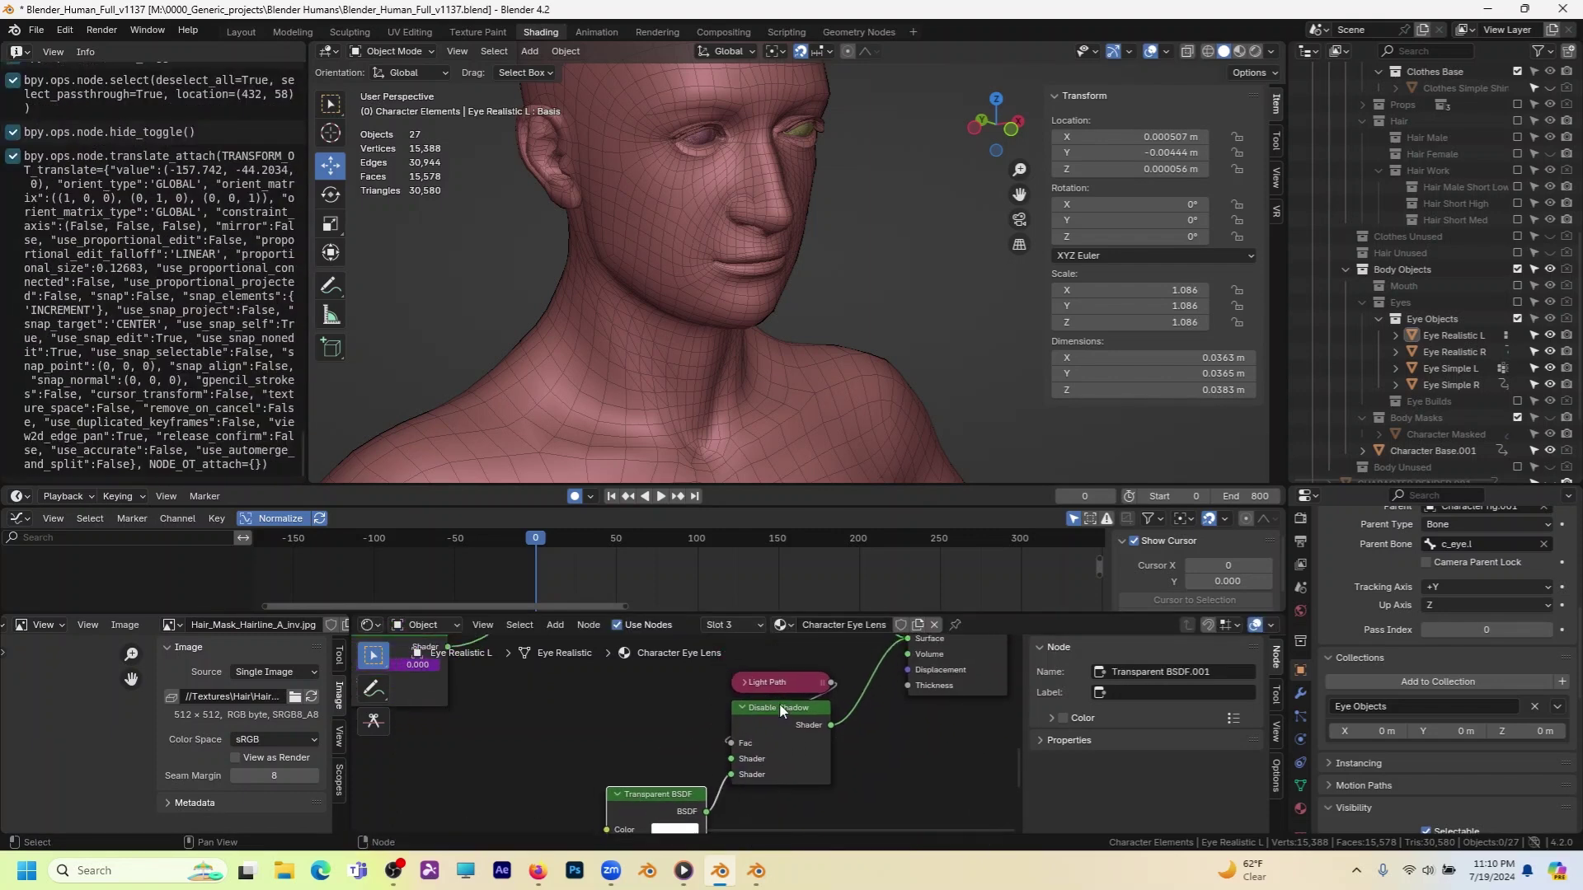
{"action": "left_click_drag", "start_coordinate": [778, 677], "coordinate": [641, 671]}
{"action": "left_click_drag", "start_coordinate": [764, 705], "coordinate": [794, 706]}
Link the main Mix Shader's output to the first Shader input of the Disable Shadow node.
{"action": "scroll", "coordinate": [822, 774], "scroll_direction": "down", "scroll_amount": 4}
{"action": "middle_click_drag", "start_coordinate": [824, 783], "coordinate": [824, 629]}
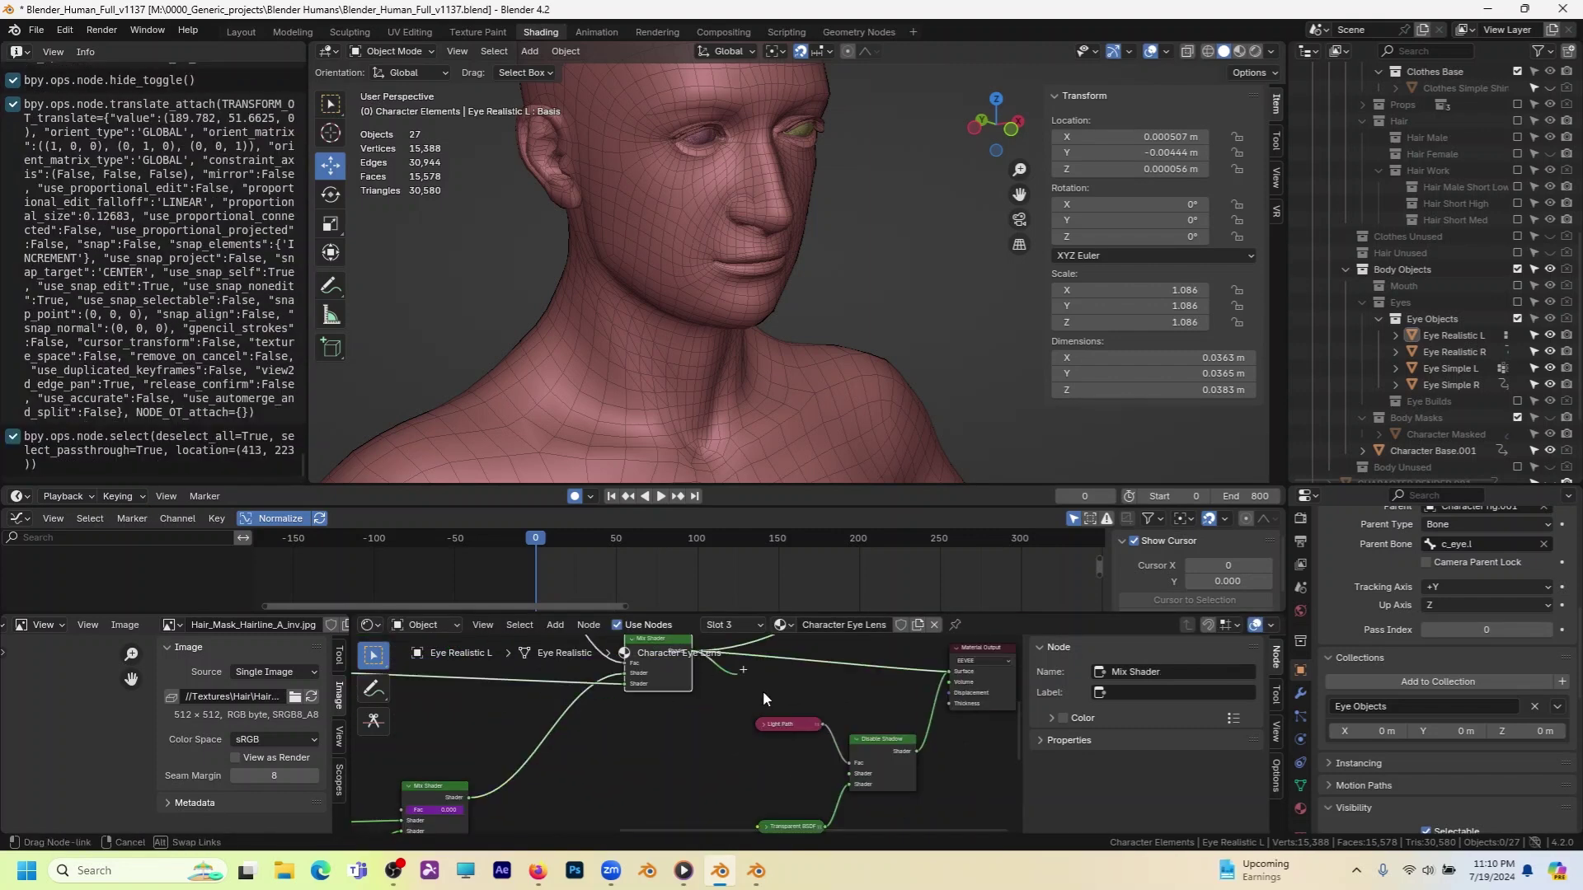
{"action": "left_click_drag", "start_coordinate": [693, 655], "coordinate": [849, 794]}
{"action": "scroll", "coordinate": [829, 775], "scroll_direction": "up", "scroll_amount": 3}
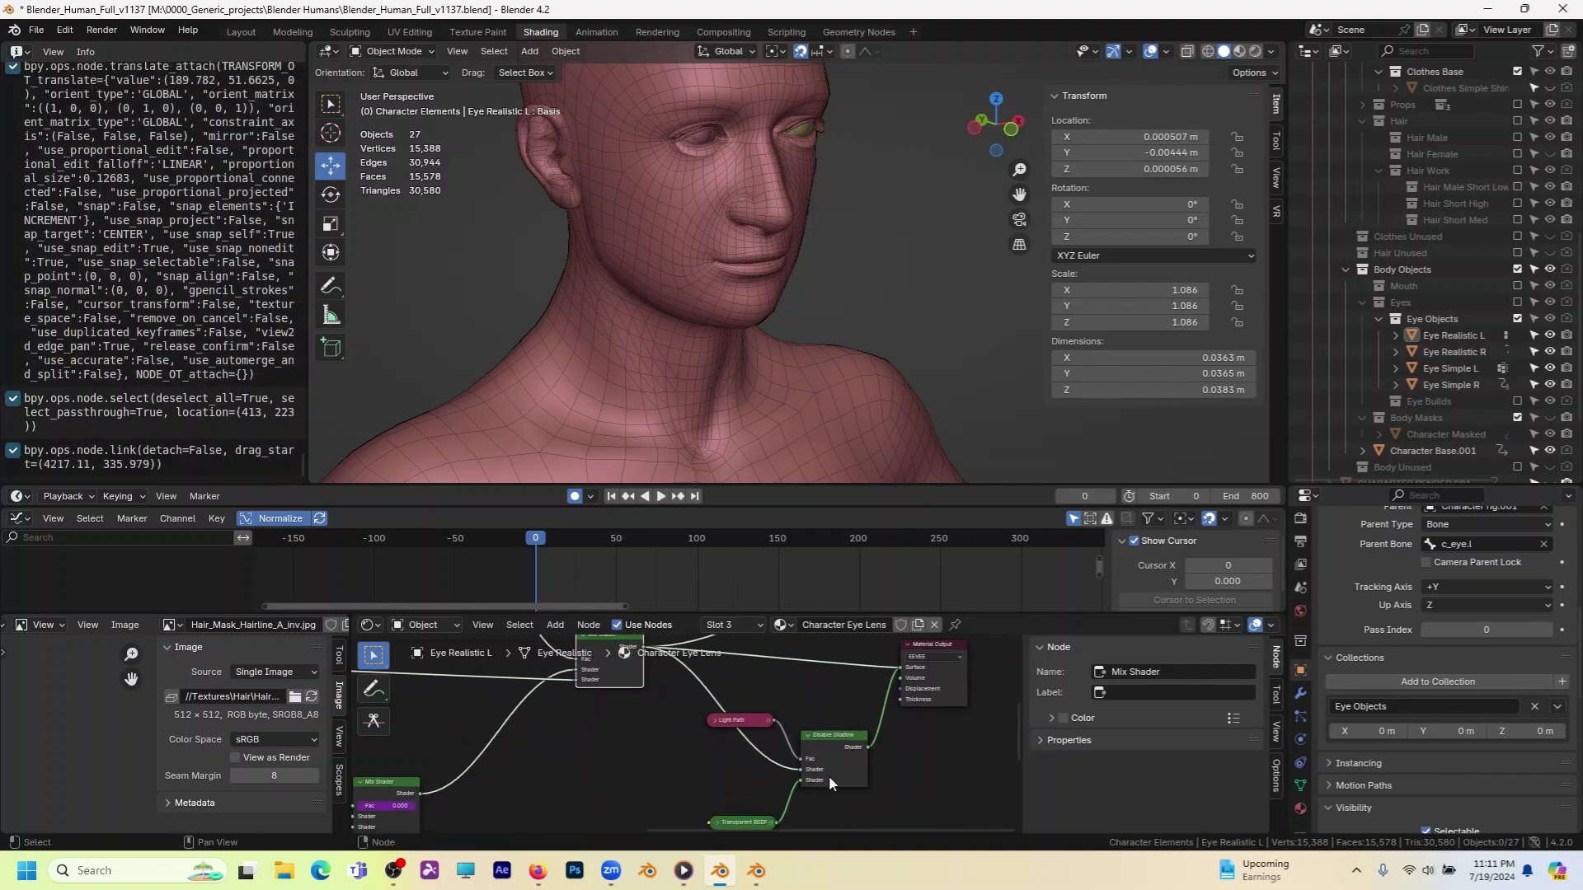
Cut the leftover direct link between the Mix Shader and the EEVEE Material Output, and move the output node farther right.
{"action": "left_click", "coordinate": [815, 715]}
{"action": "scroll", "coordinate": [716, 746], "scroll_direction": "down", "scroll_amount": 2}
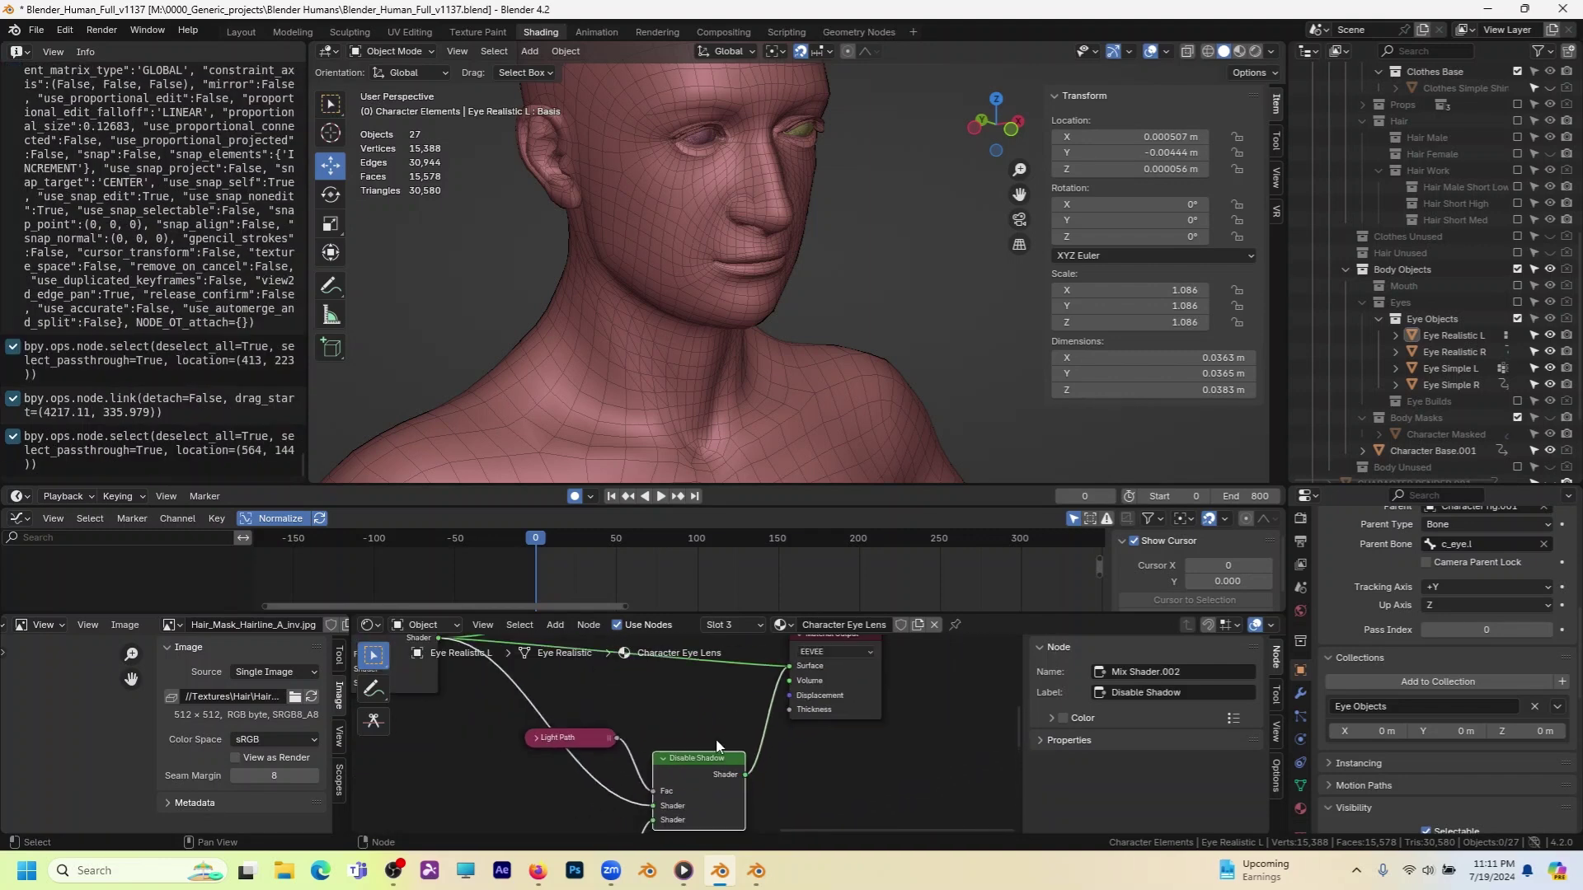
{"action": "right_click_drag", "start_coordinate": [766, 647], "coordinate": [744, 686], "text": "ctrl"}
{"action": "middle_click_drag", "start_coordinate": [766, 669], "coordinate": [765, 698]}
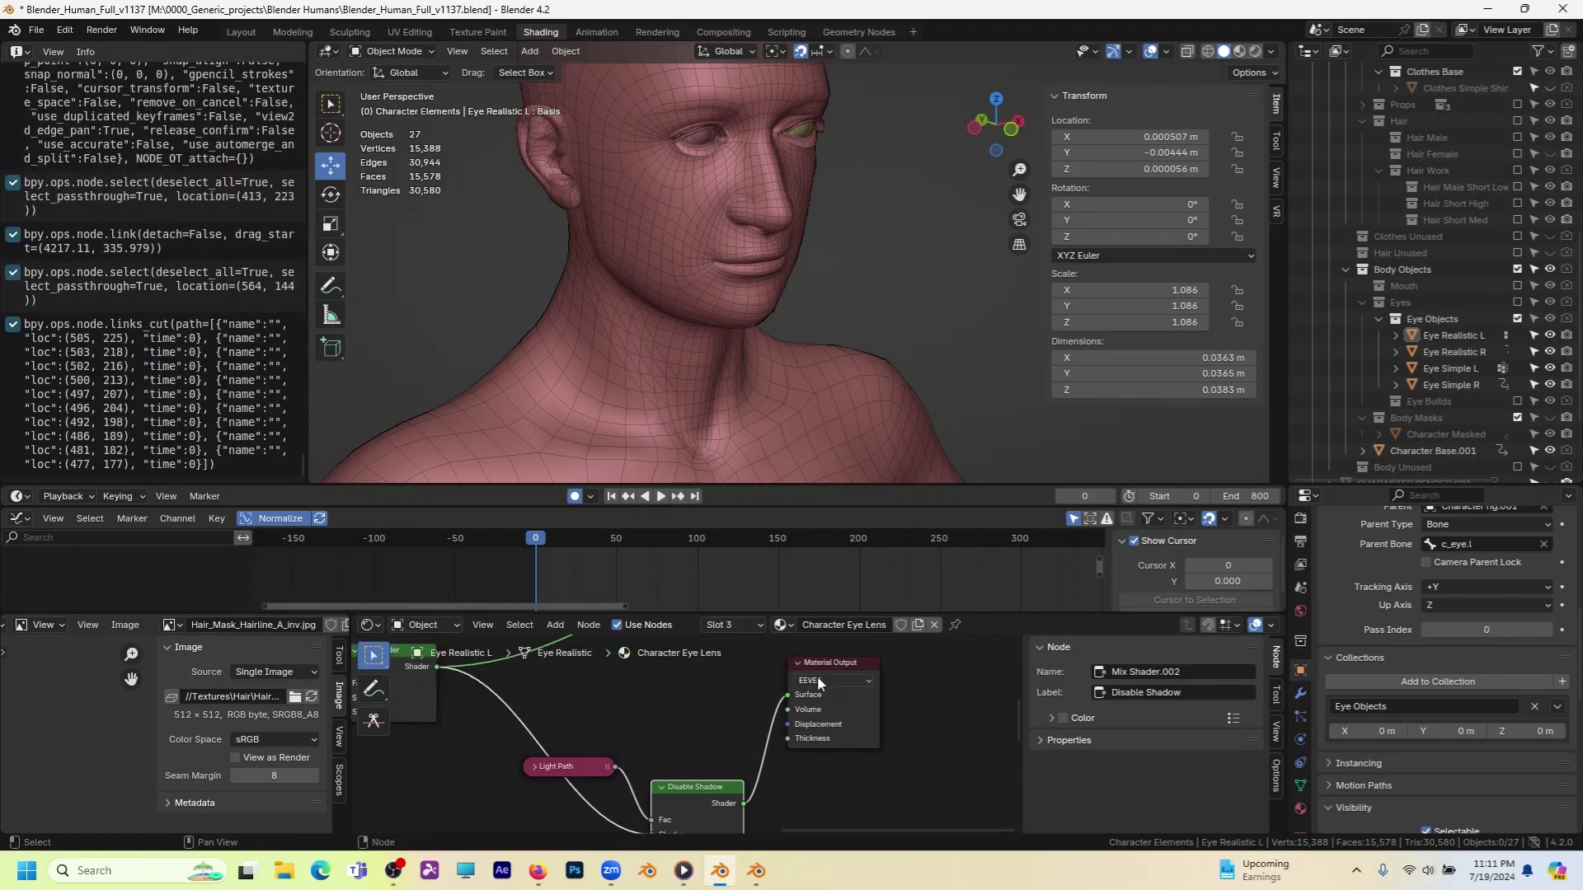
{"action": "left_click_drag", "start_coordinate": [818, 669], "coordinate": [875, 708]}
{"action": "middle_click_drag", "start_coordinate": [777, 752], "coordinate": [784, 701]}
Expand the Transparent BSDF and Light Path nodes, placing the Transparent BSDF beside the Disable Shadow node's second Shader input.
{"action": "scroll", "coordinate": [752, 675], "scroll_direction": "down", "scroll_amount": 3}
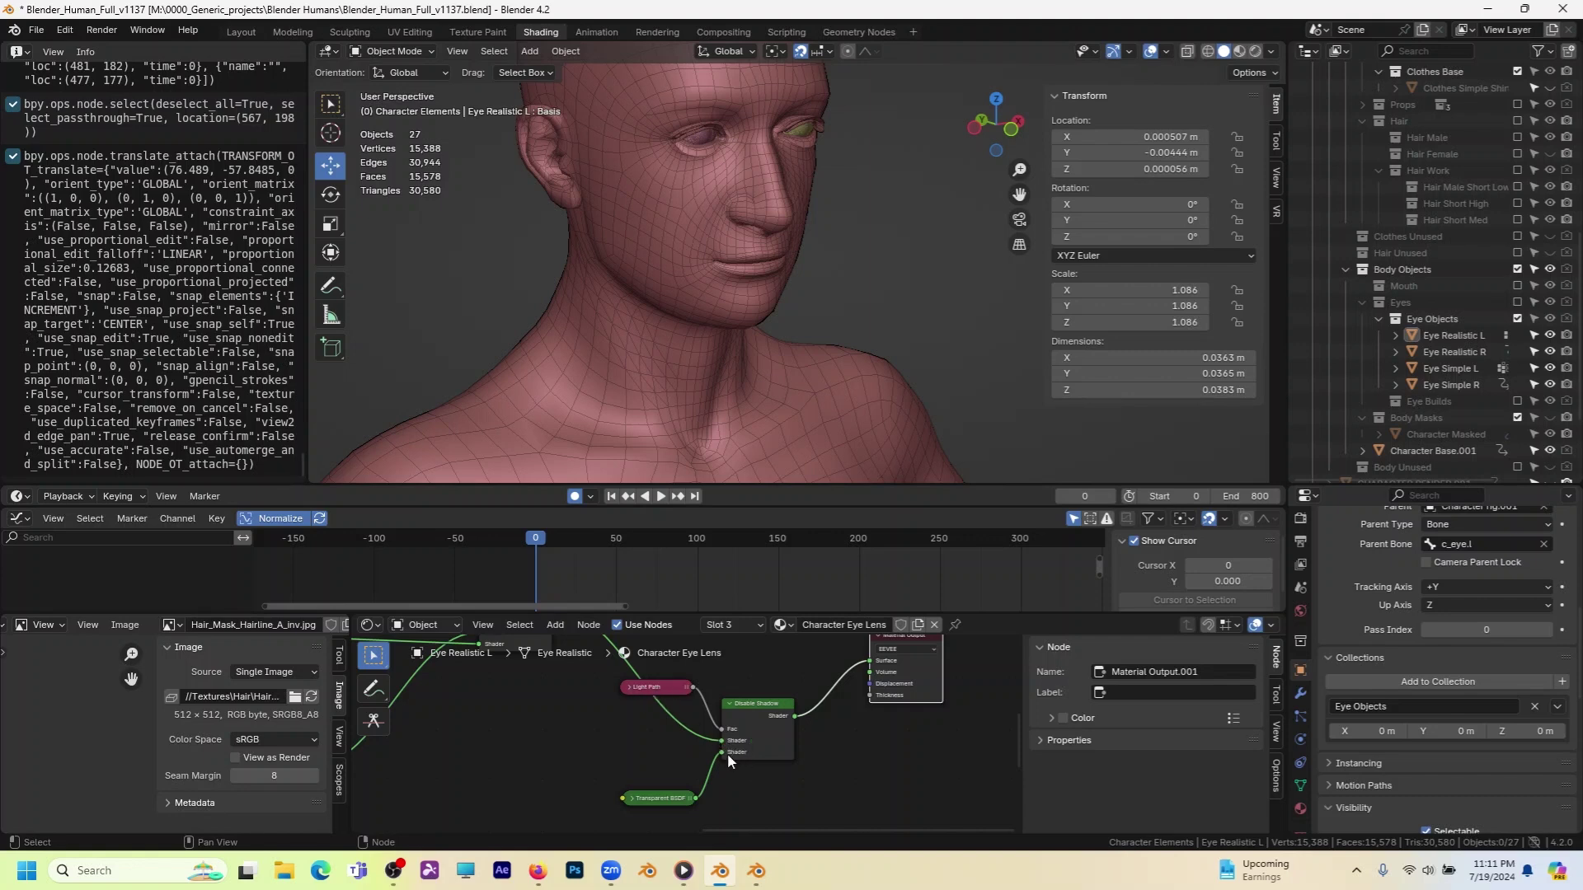
{"action": "left_click", "coordinate": [639, 800]}
{"action": "key", "text": "h"}
{"action": "left_click_drag", "start_coordinate": [640, 800], "coordinate": [627, 763]}
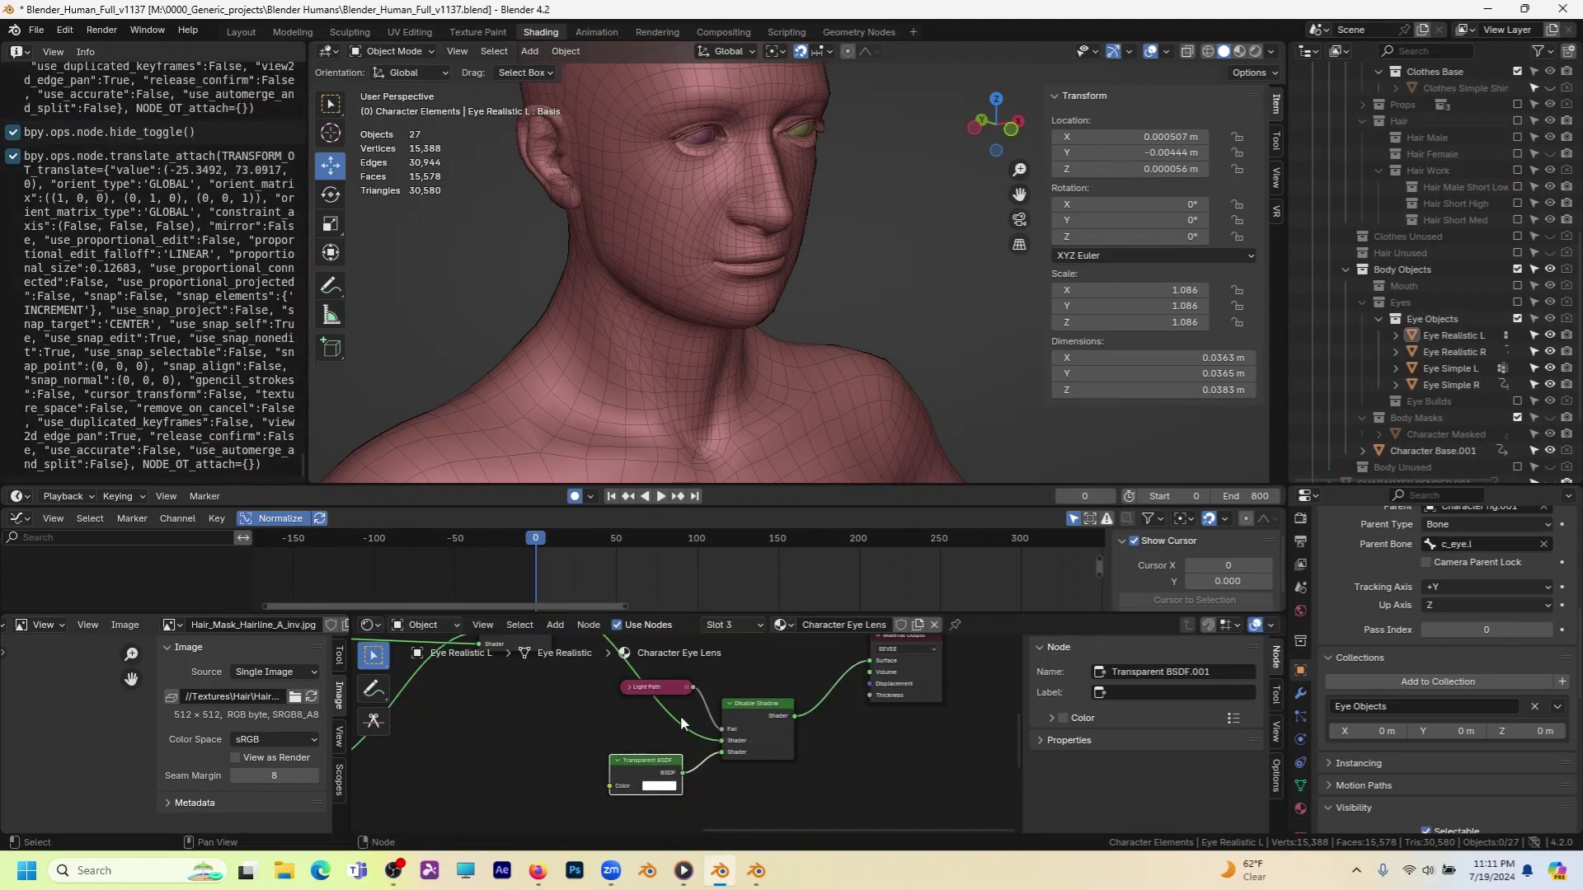
{"action": "left_click", "coordinate": [626, 689]}
{"action": "key", "text": "h"}
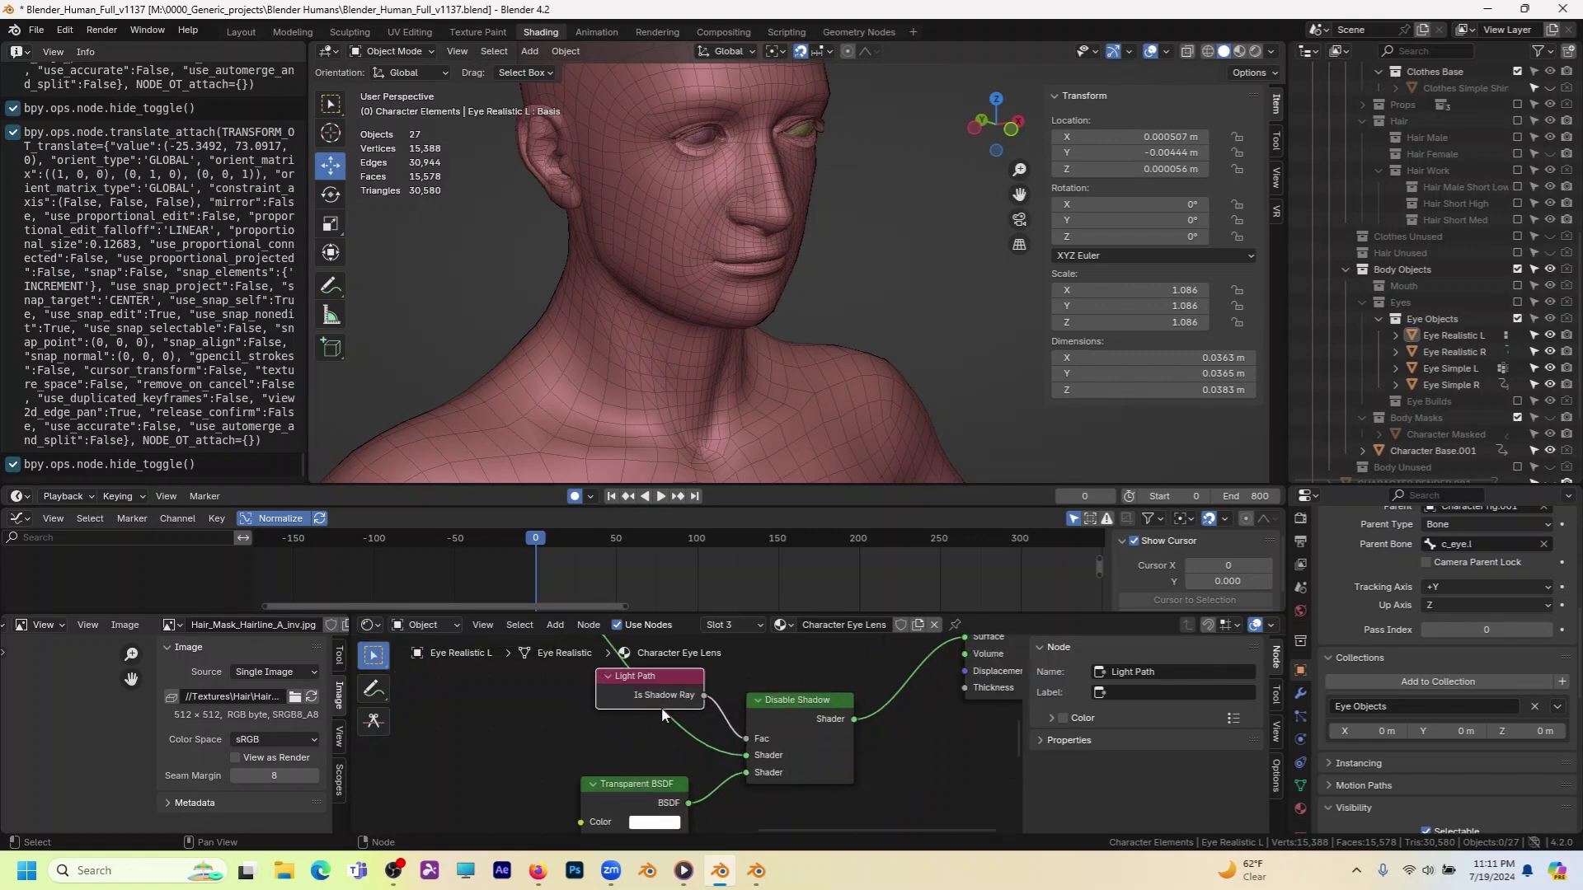
{"action": "middle_click_drag", "start_coordinate": [892, 662], "coordinate": [873, 697]}
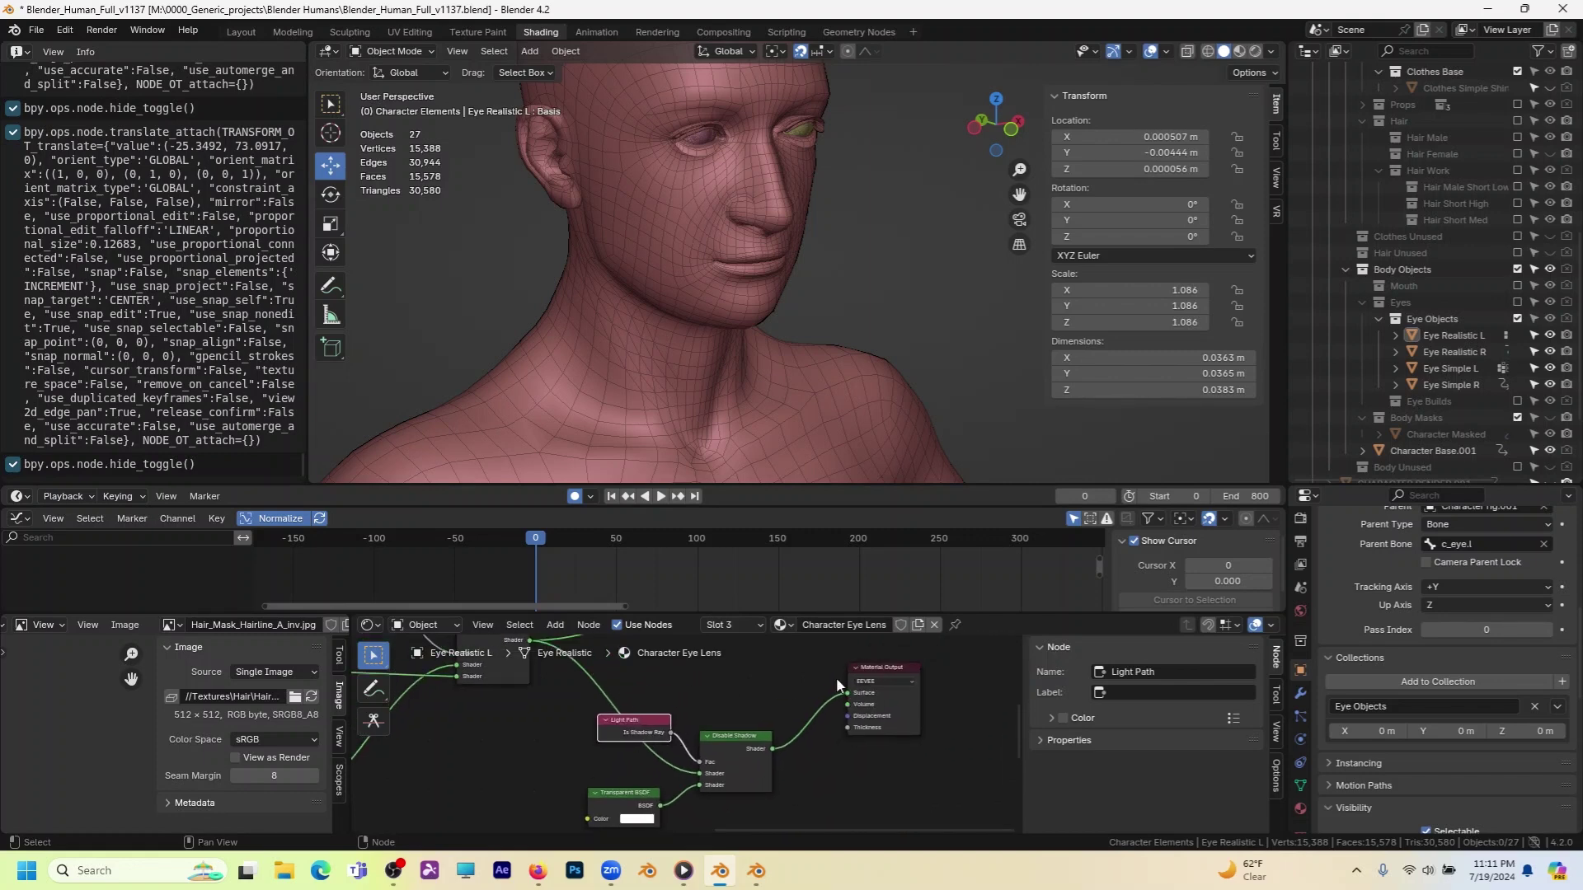